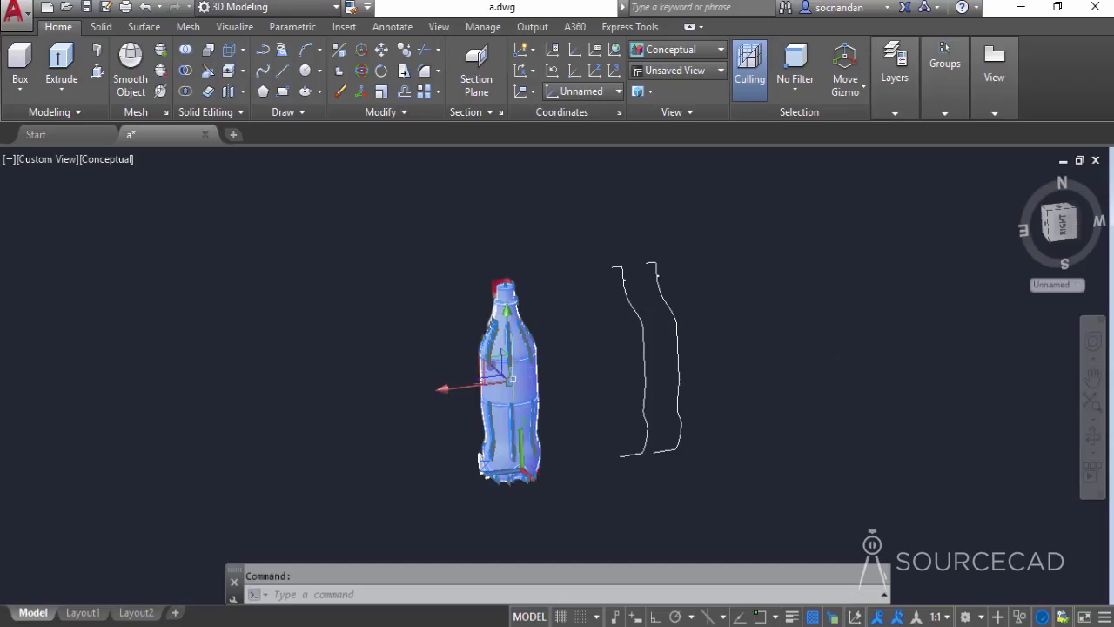
# Step: Move the finished bottle to the left of the reference photo
pyautogui.click(384, 54)
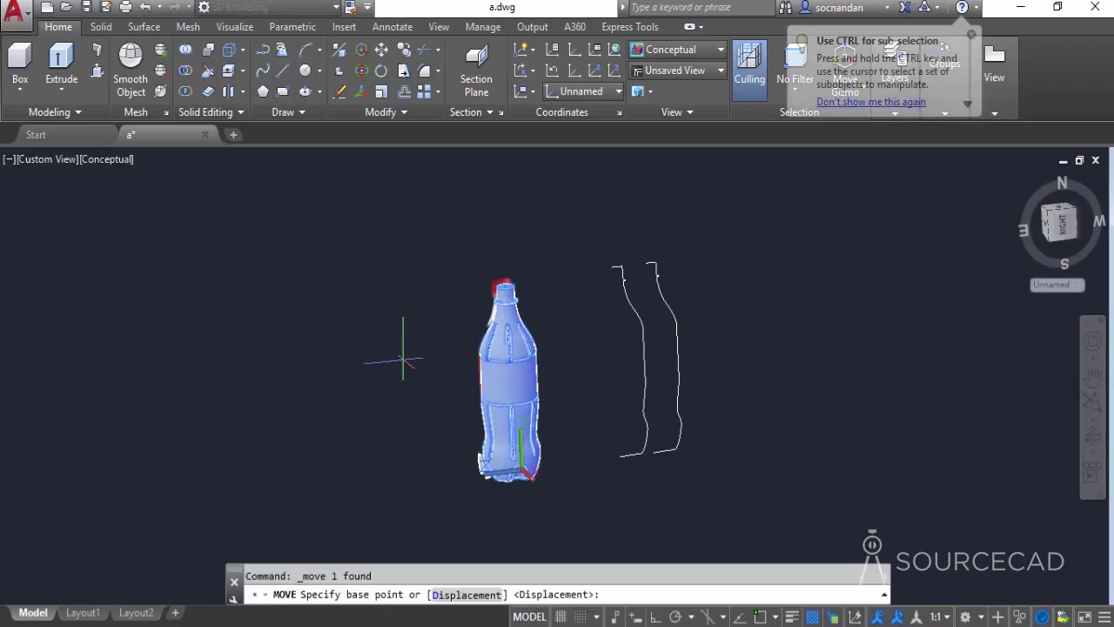
pyautogui.click(403, 358)
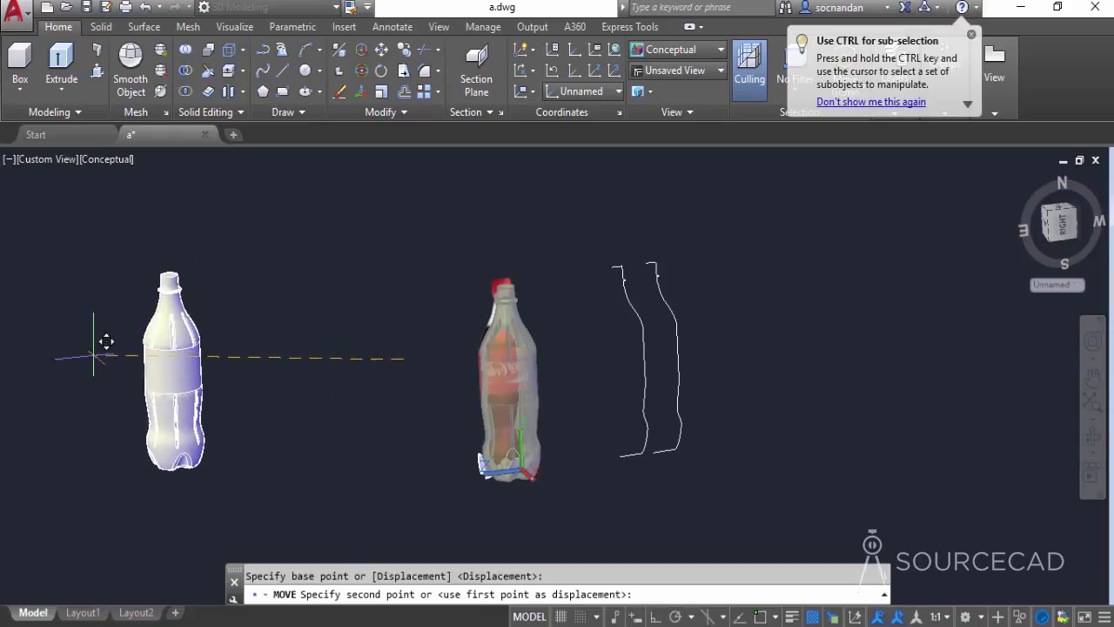
pyautogui.click(210, 338)
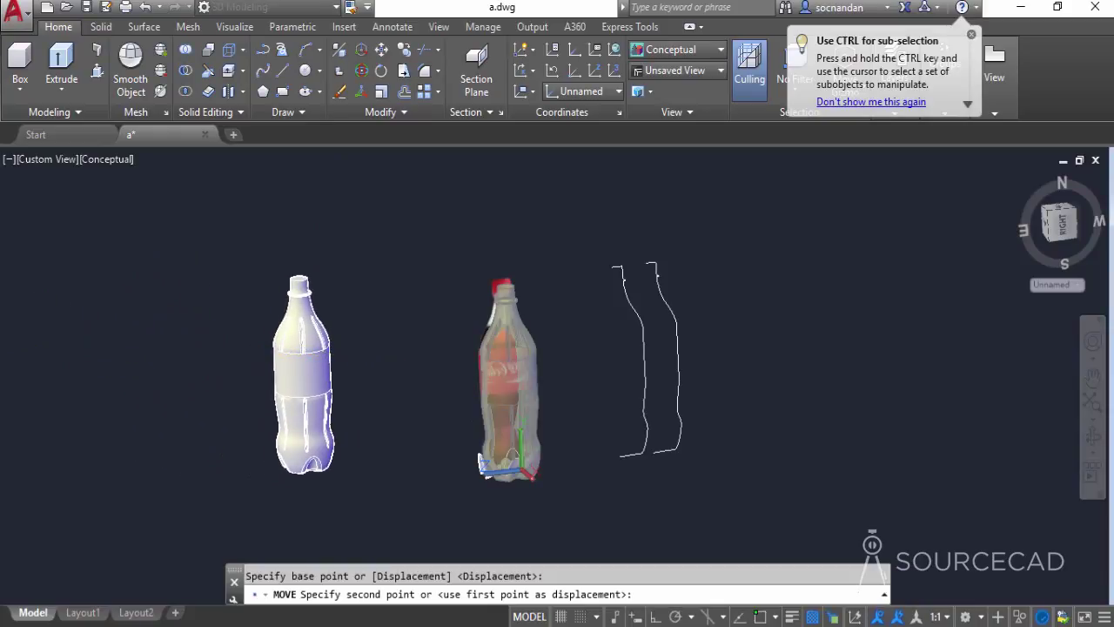
# Step: Hide the Coke reference image with Isolate > Hide Objects
pyautogui.click(530, 332)
pyautogui.click(522, 339)
pyautogui.rightClick(394, 256)
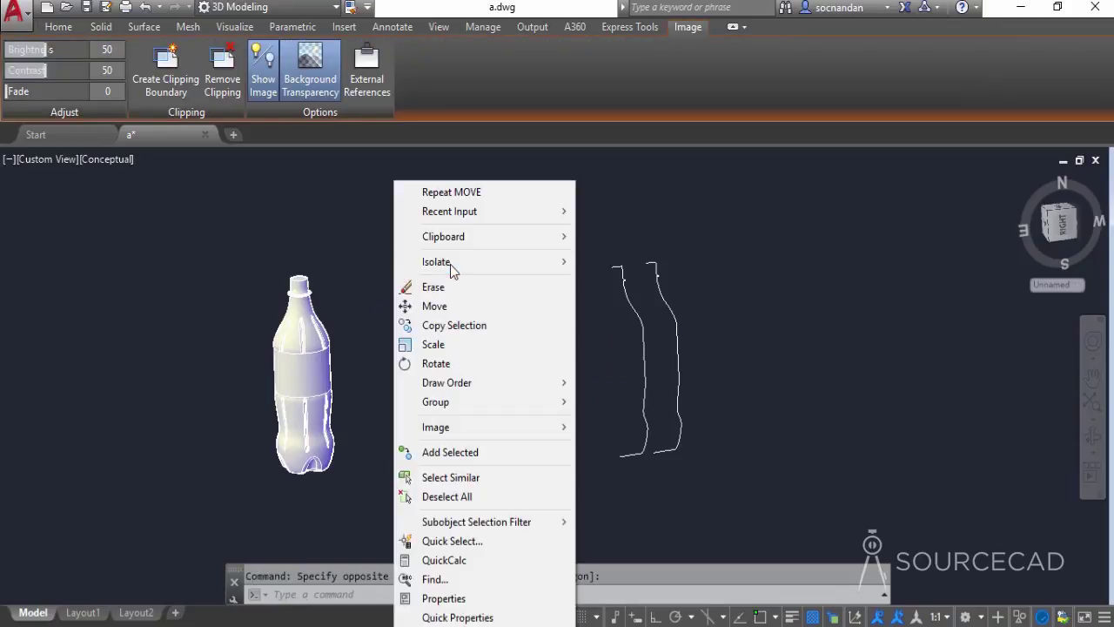
pyautogui.moveTo(496, 264)
pyautogui.click(634, 281)
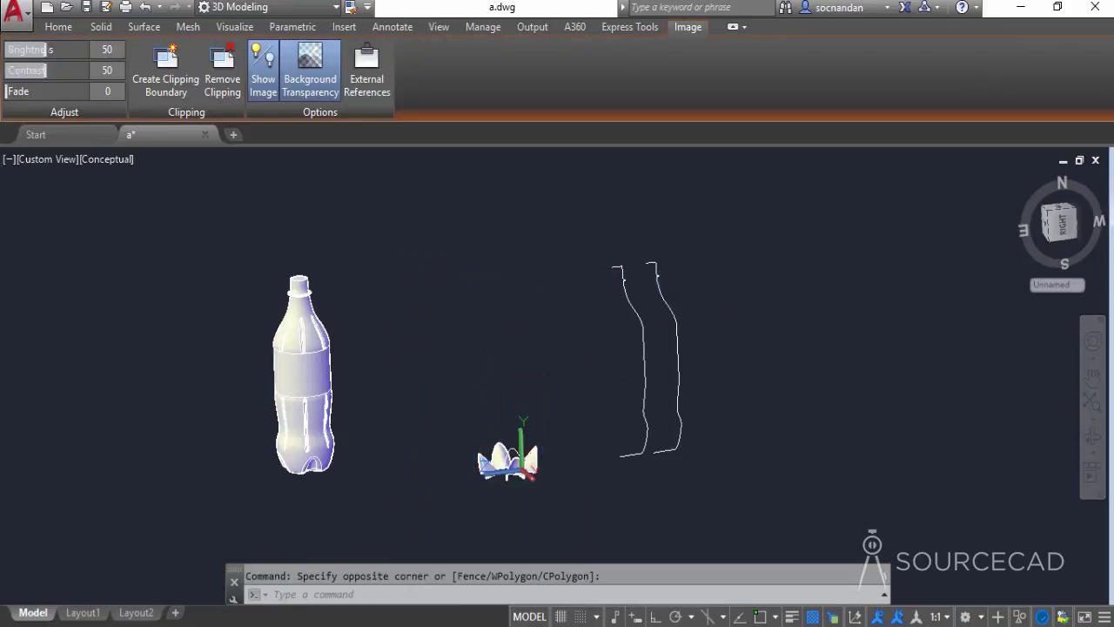
# Step: Erase the leftover profile curves and centre the bottle in the view
pyautogui.click(772, 520)
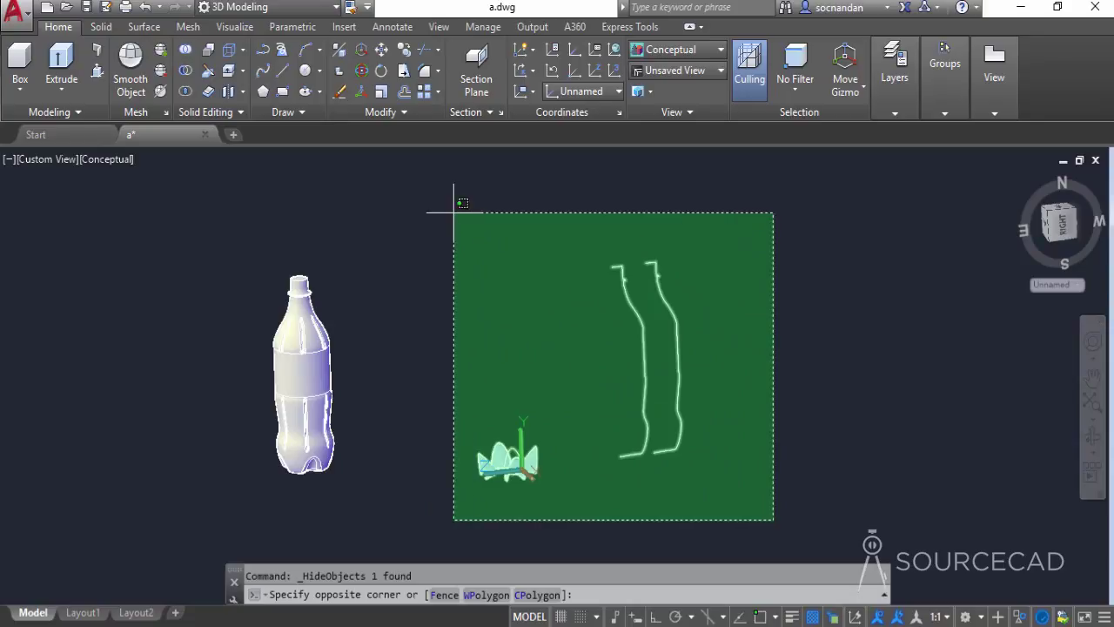
pyautogui.click(424, 199)
pyautogui.rightClick(436, 230)
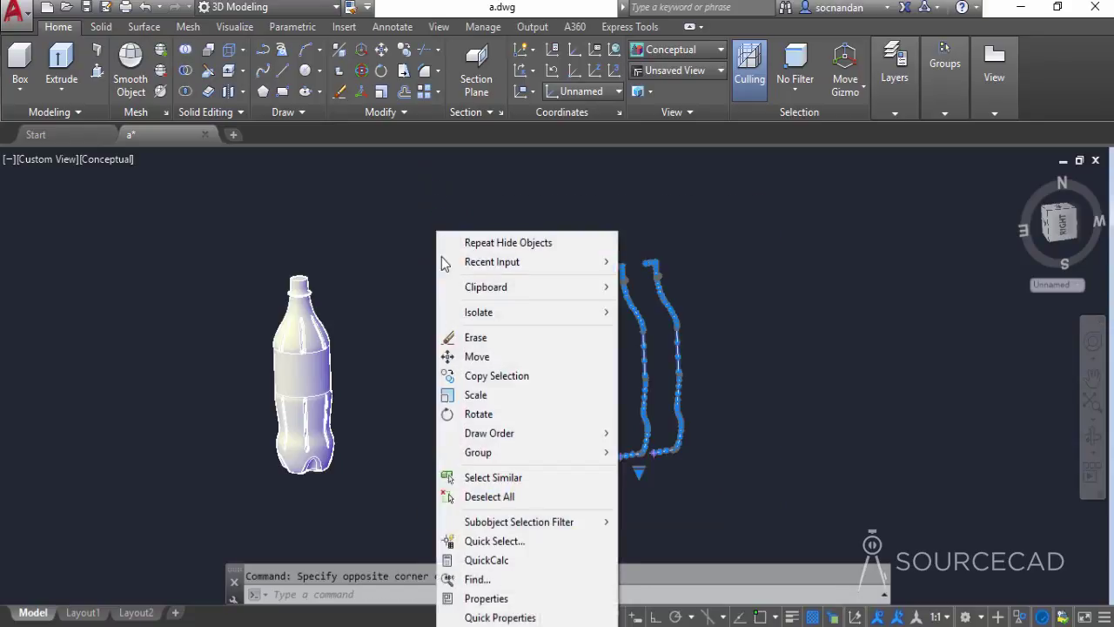
pyautogui.click(502, 337)
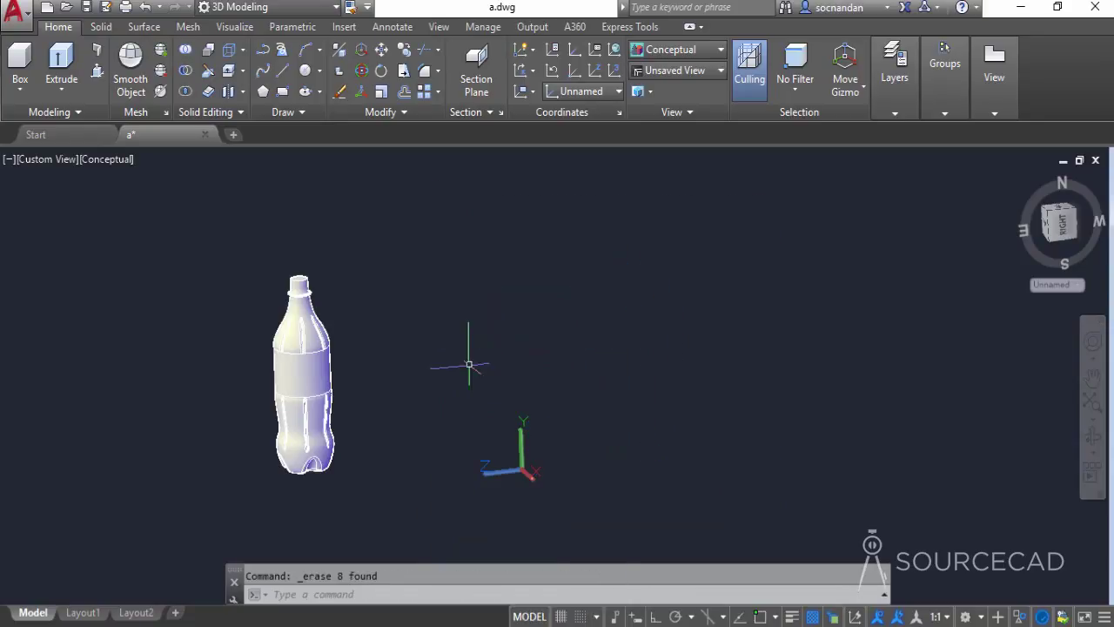
pyautogui.moveTo(408, 383); pyautogui.dragTo(487, 381, button='middle')
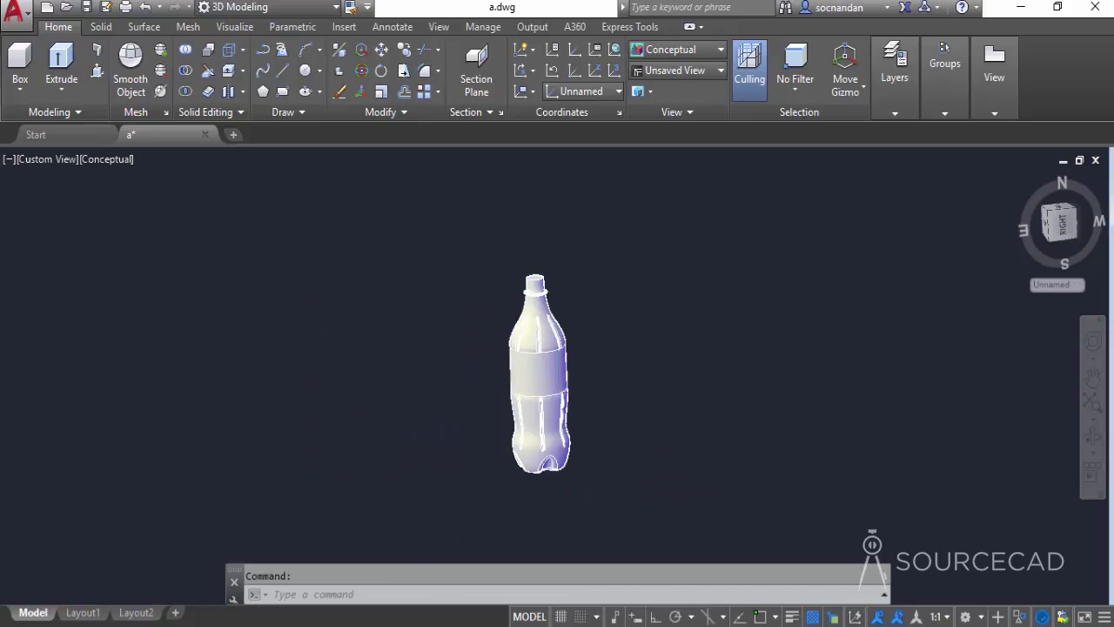
pyautogui.scroll(2, 493, 384)
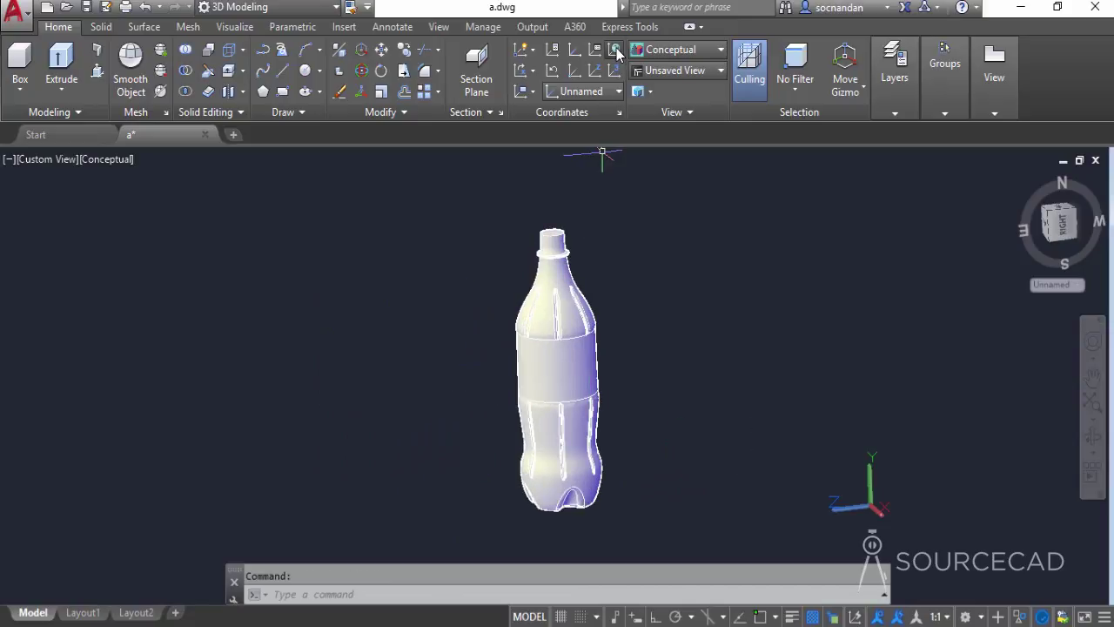
# Step: Reset the UCS to World and free-orbit the bottle to a new angle
pyautogui.click(616, 49)
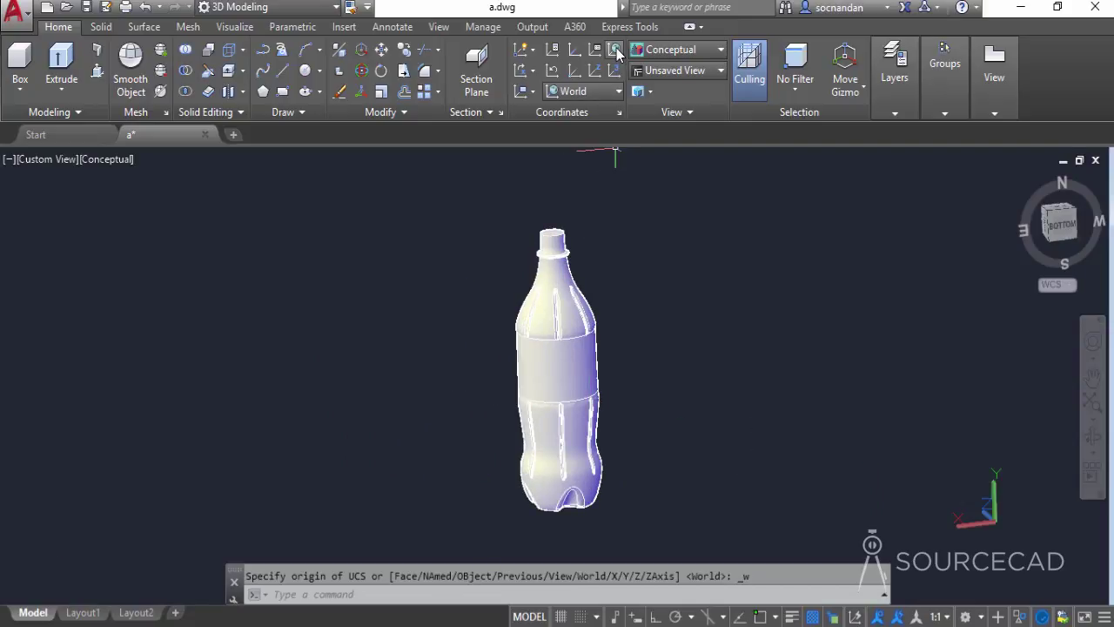
pyautogui.click(1091, 438)
pyautogui.click(1089, 457)
pyautogui.click(995, 485)
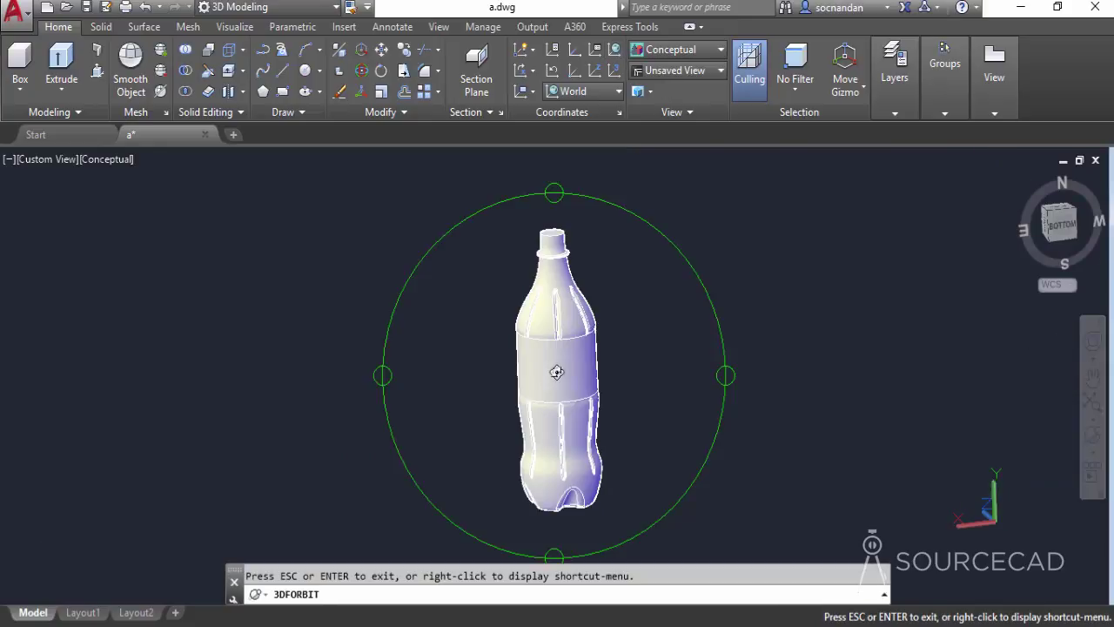
pyautogui.moveTo(505, 340); pyautogui.dragTo(717, 427)
pyautogui.rightClick(707, 191)
pyautogui.click(739, 200)
# Step: Switch to the rotated Top view and zoom in on the bottle's neck
pyautogui.click(1063, 221)
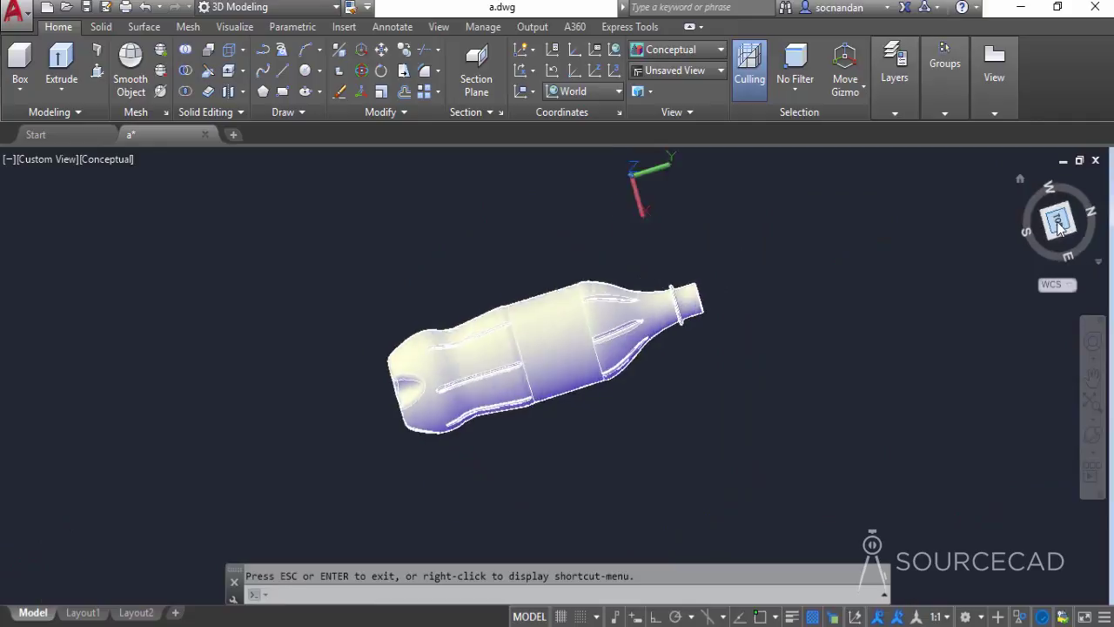
pyautogui.click(1088, 181)
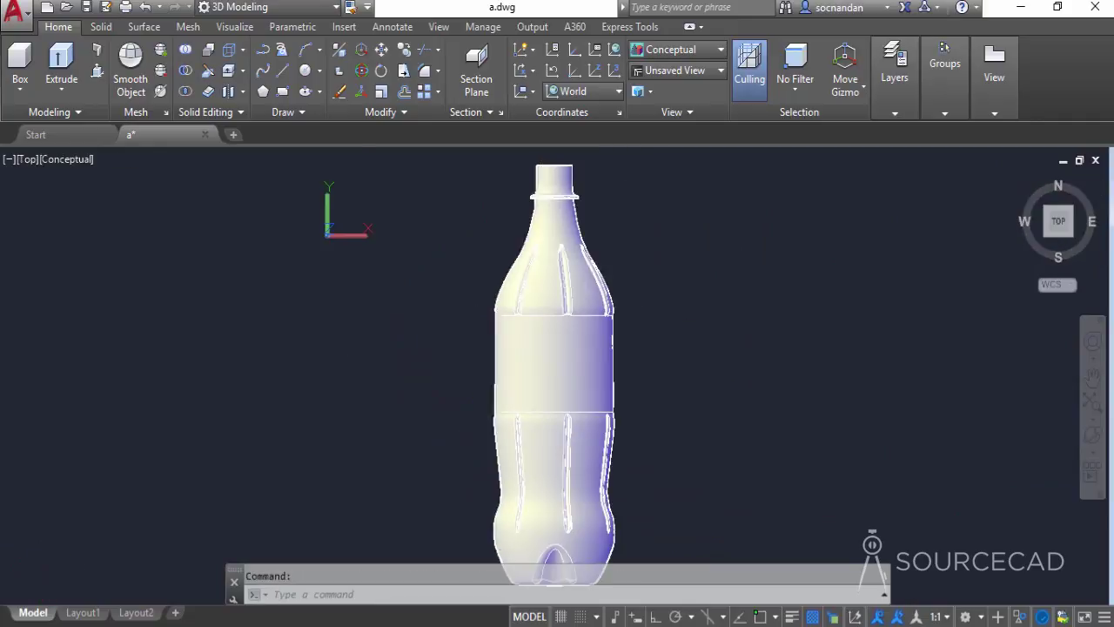
pyautogui.moveTo(604, 211); pyautogui.dragTo(615, 327, button='middle')
pyautogui.scroll(6, 585, 286)
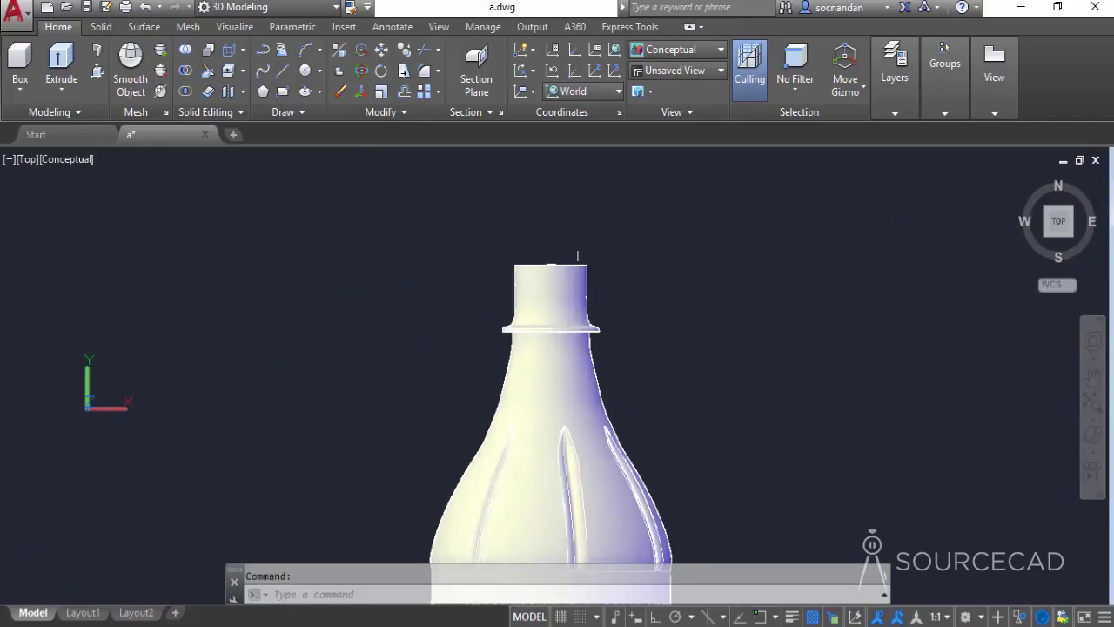
pyautogui.scroll(2, 564, 277)
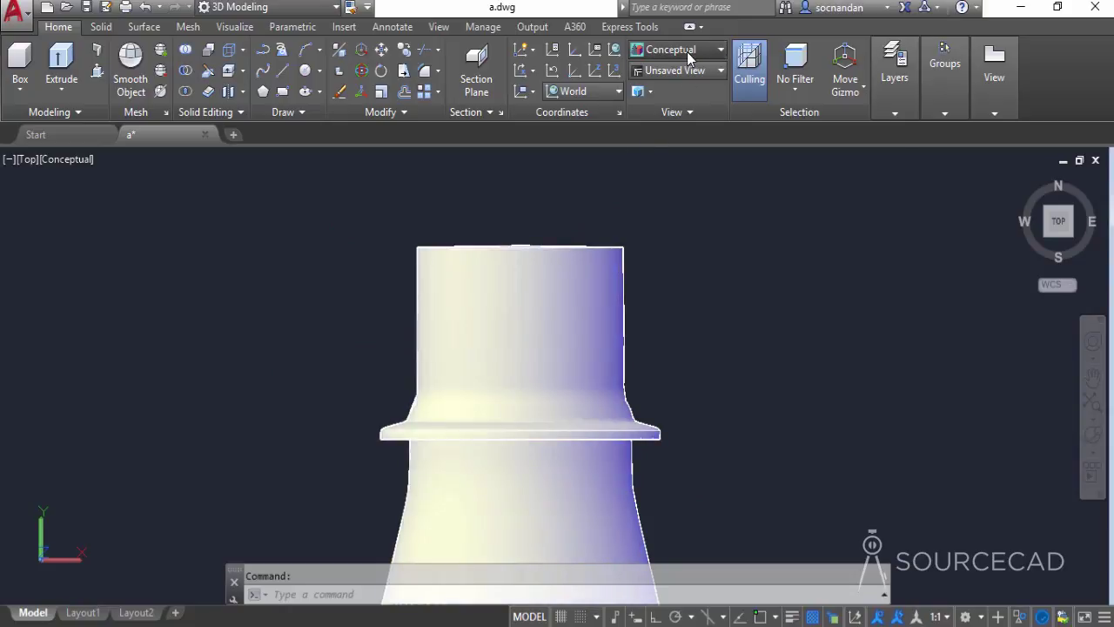
# Step: Change the visual style to 2D Wireframe, then to Hidden
pyautogui.click(687, 52)
pyautogui.click(673, 95)
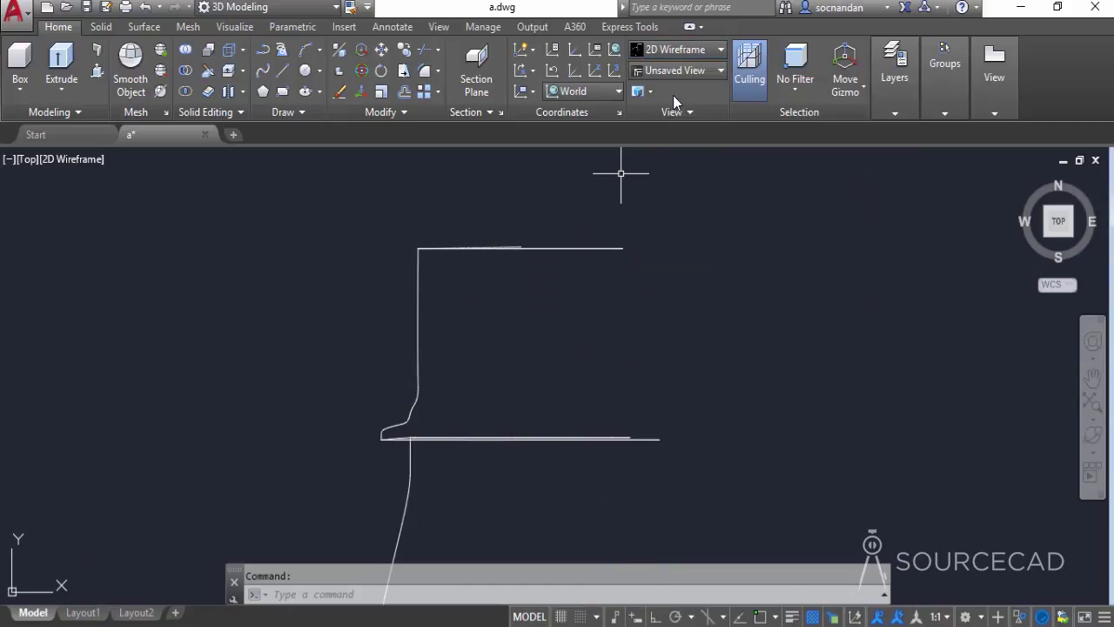
pyautogui.click(688, 51)
pyautogui.click(783, 105)
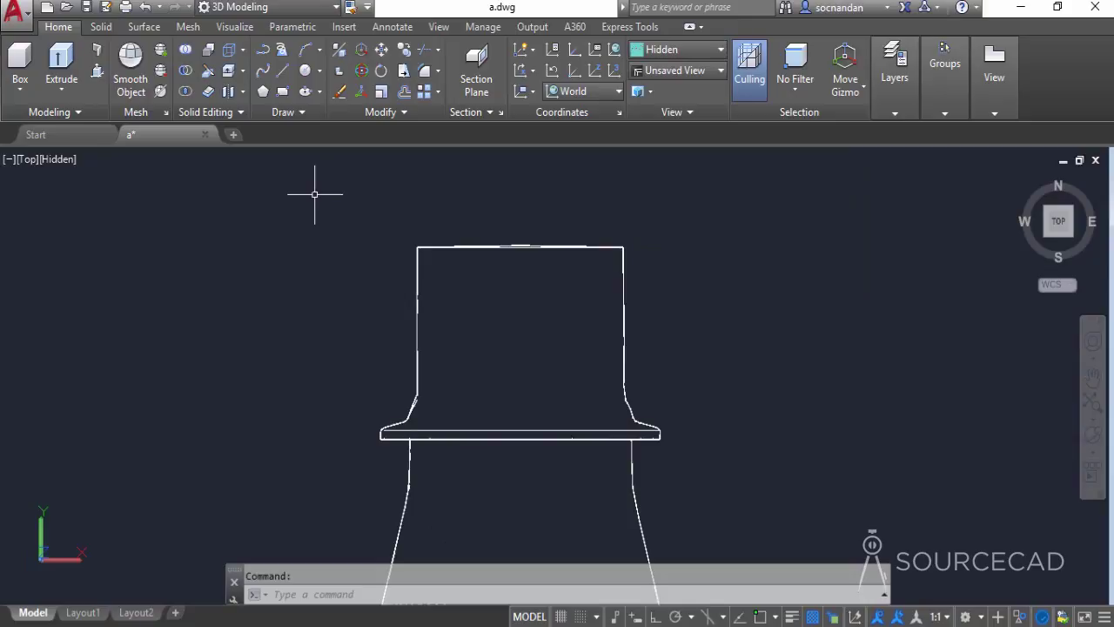
# Step: Start a polyline at the neck's top midpoint with Osnap and Polar tracking on
pyautogui.click(262, 70)
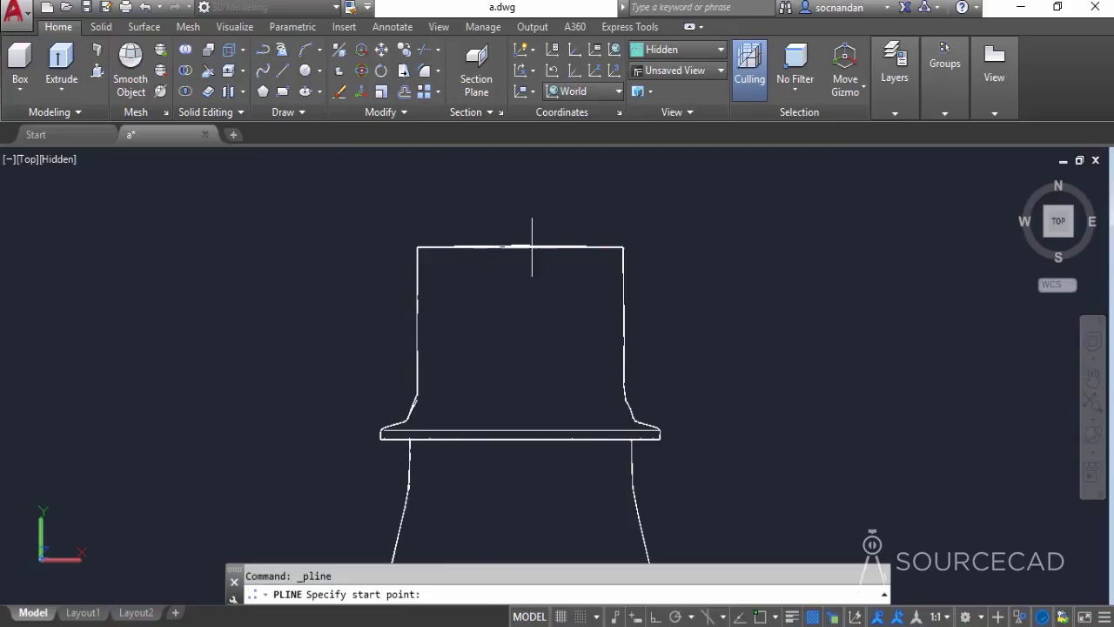
pyautogui.click(758, 617)
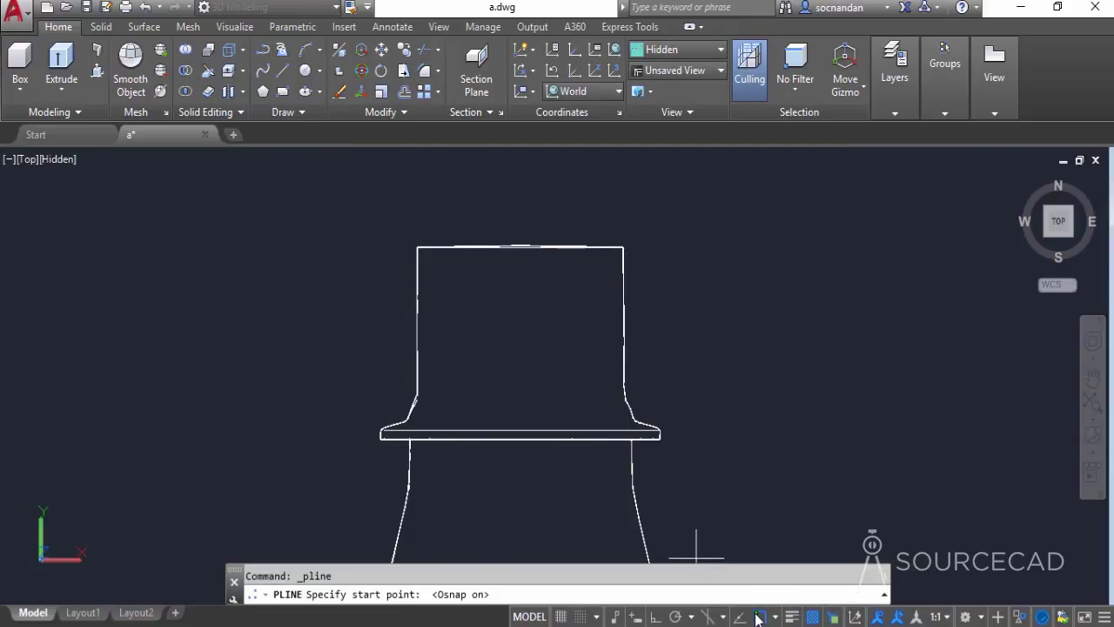
pyautogui.click(519, 247)
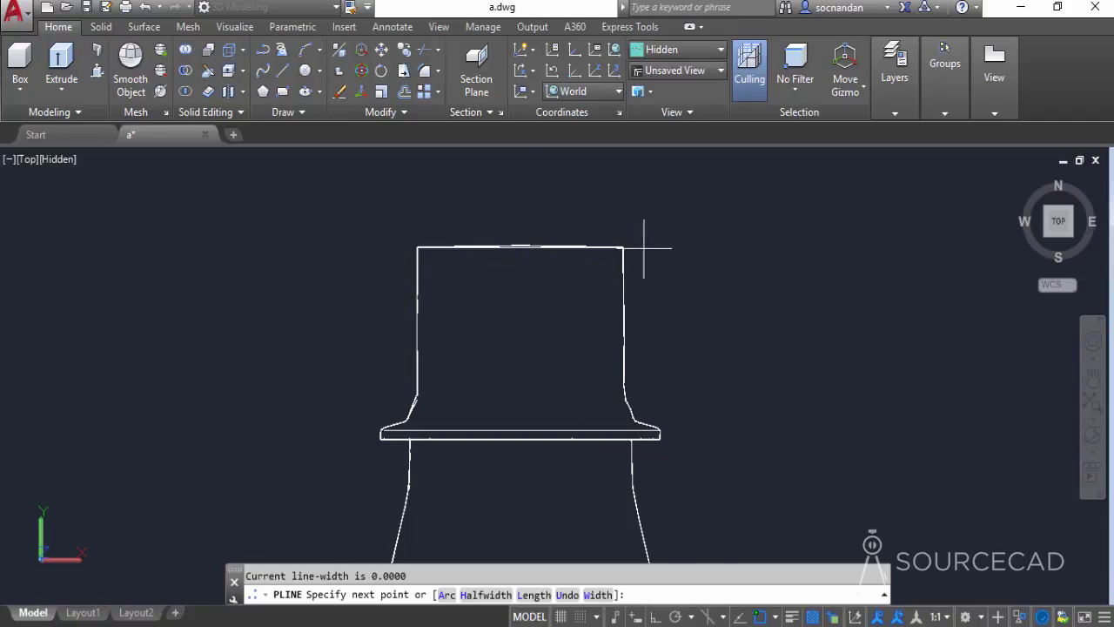
pyautogui.click(677, 616)
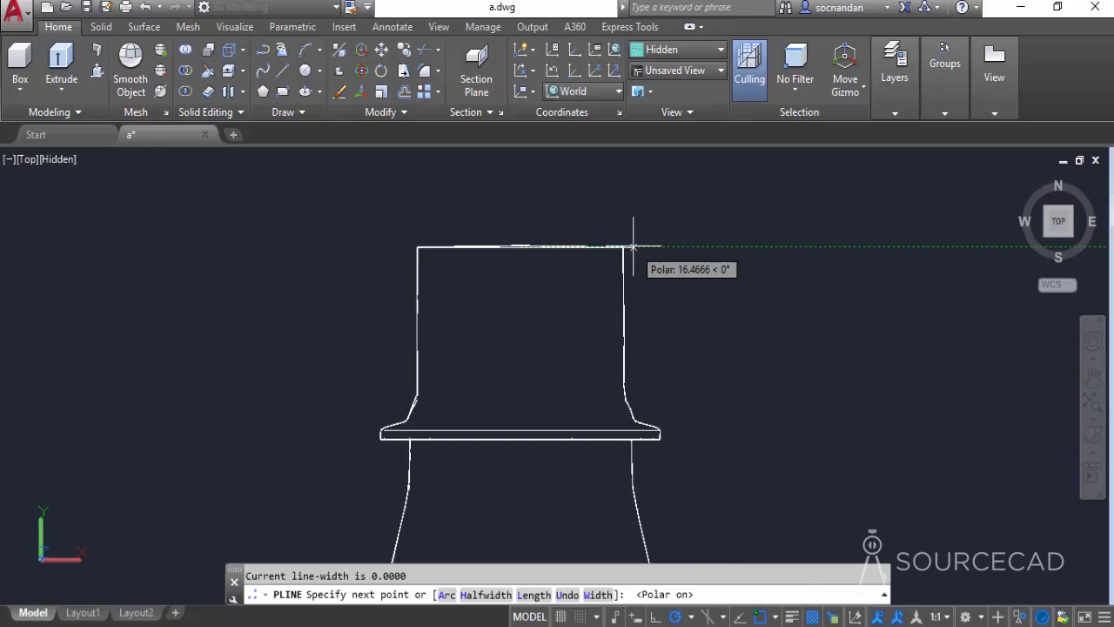
# Step: Trace the inverted-L cap profile down the neck's right side and back to the centre line
pyautogui.click(633, 247)
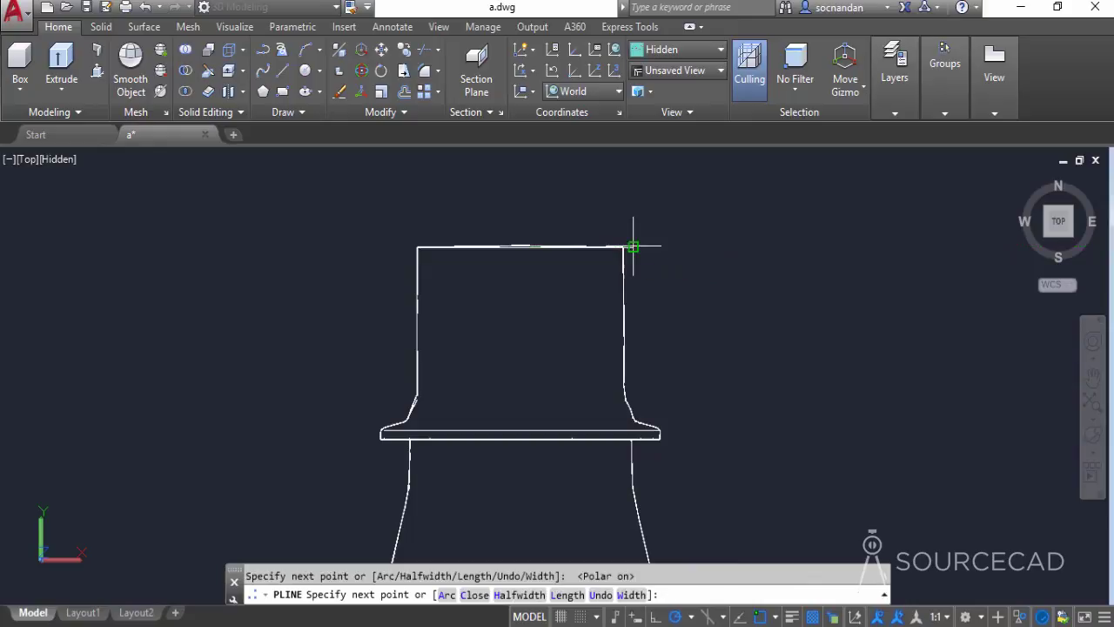
pyautogui.click(633, 393)
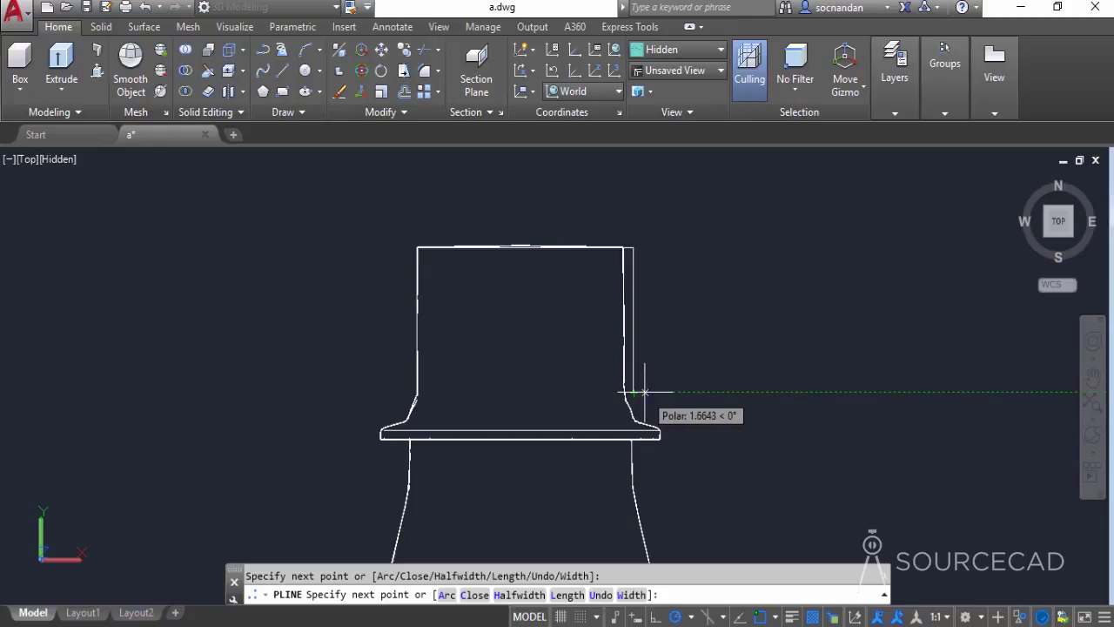
pyautogui.click(645, 393)
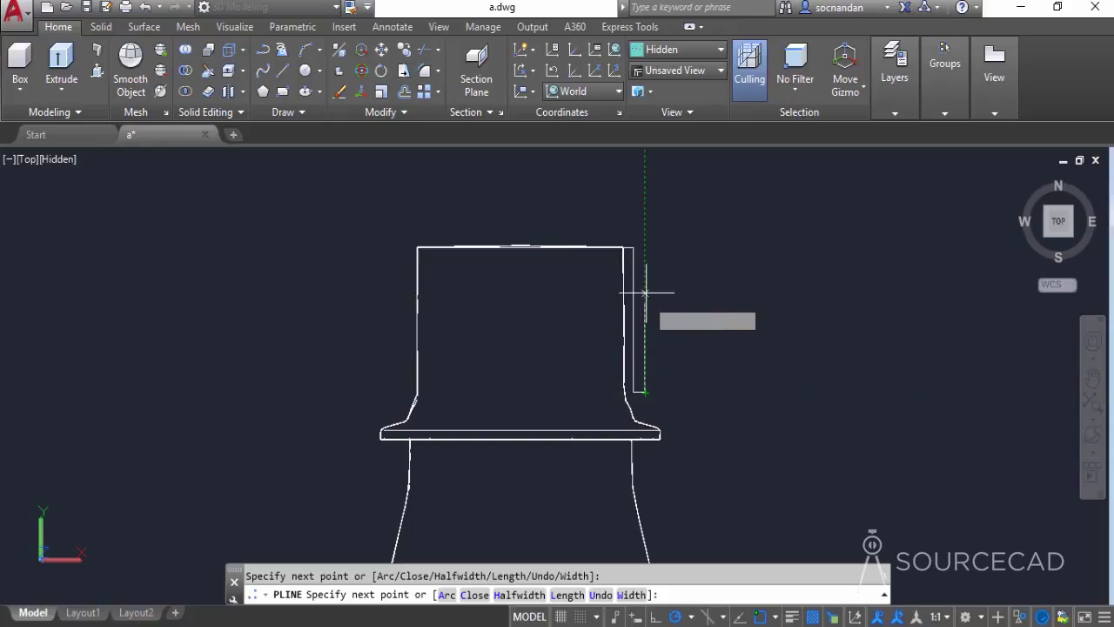
pyautogui.click(644, 235)
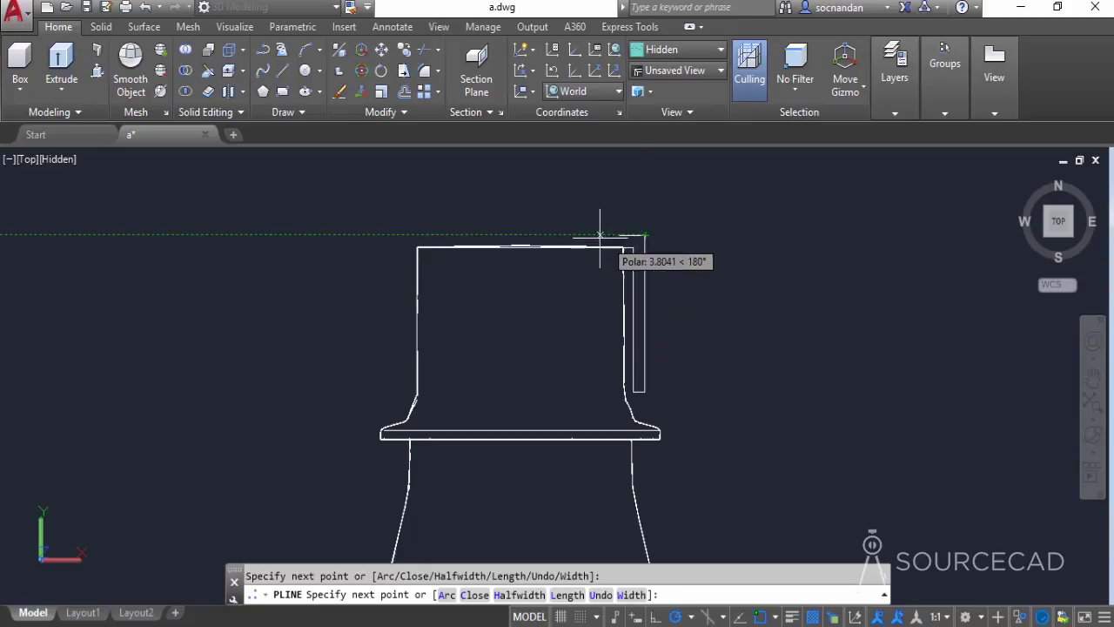
pyautogui.click(521, 235)
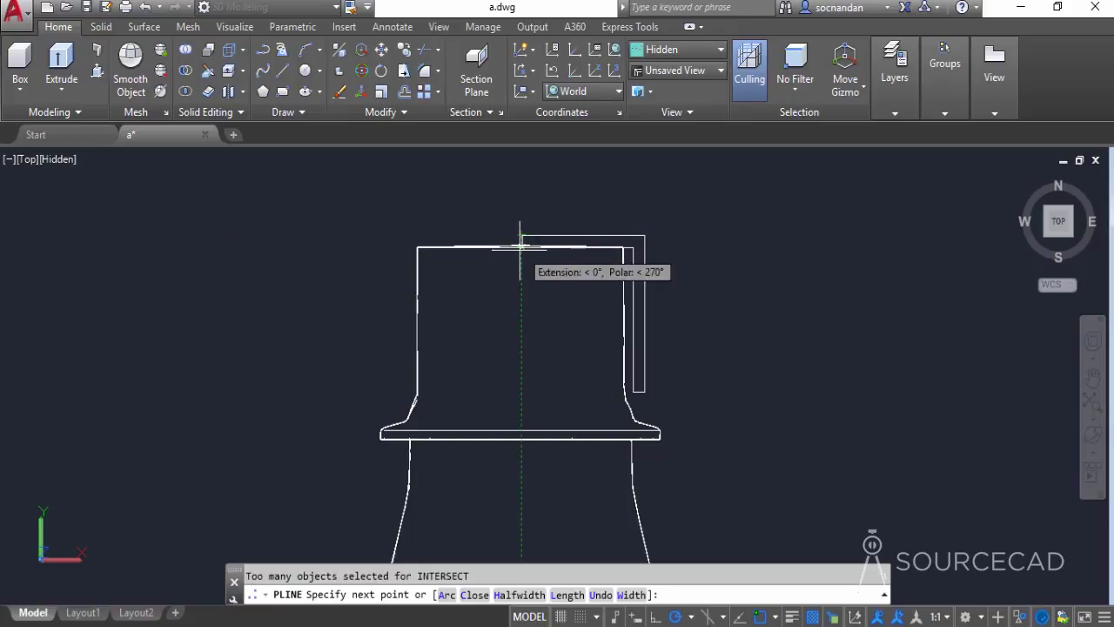
pyautogui.rightClick(562, 219)
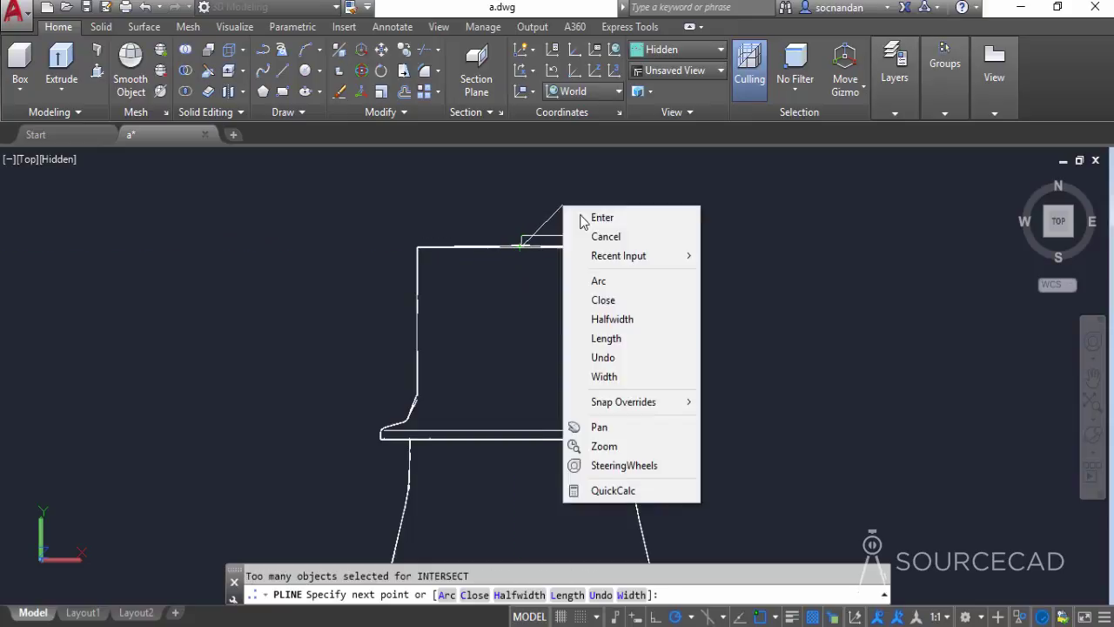
pyautogui.click(595, 217)
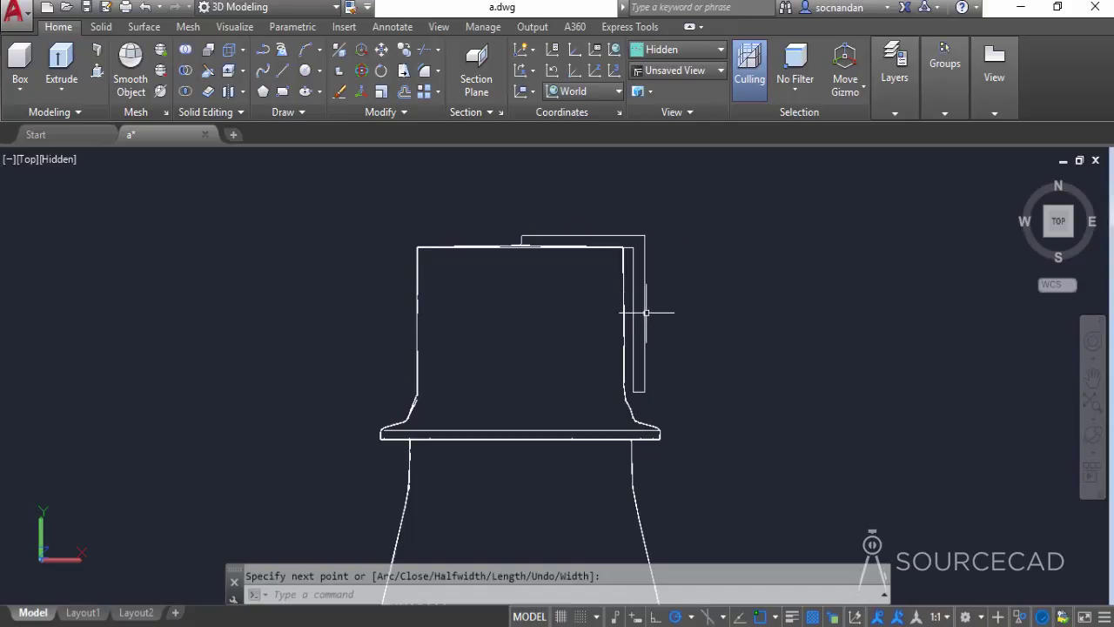
pyautogui.scroll(3, 644, 305)
# Step: Grip-stretch the cap outline's vertical inner side left against the neck
pyautogui.moveTo(633, 303); pyautogui.dragTo(659, 365, button='middle')
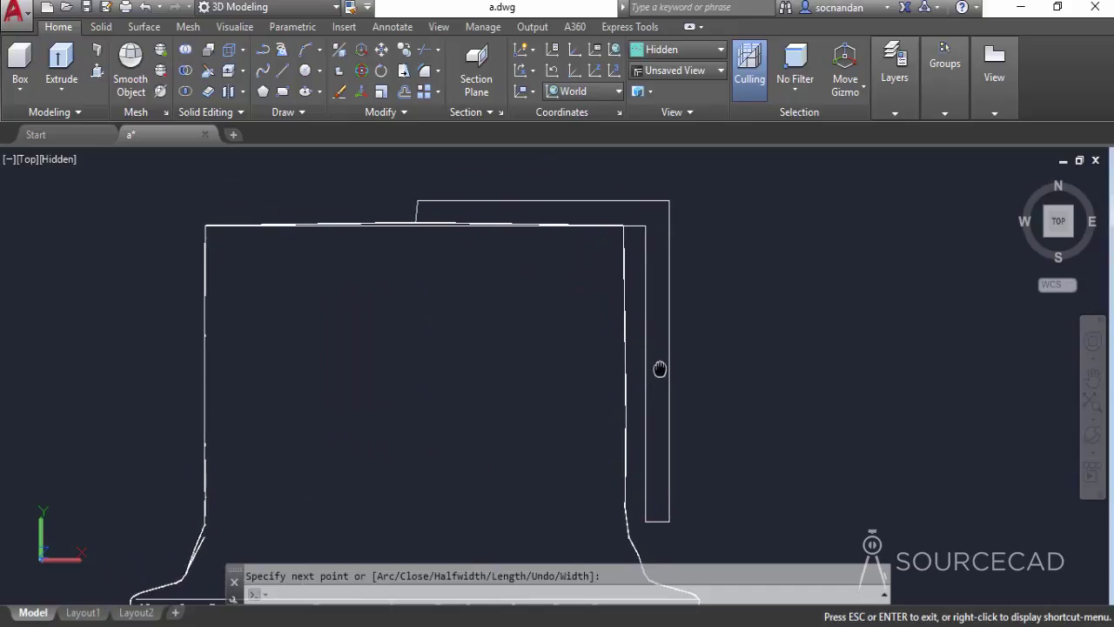
pyautogui.press('Return')
pyautogui.click(646, 407)
pyautogui.click(646, 375)
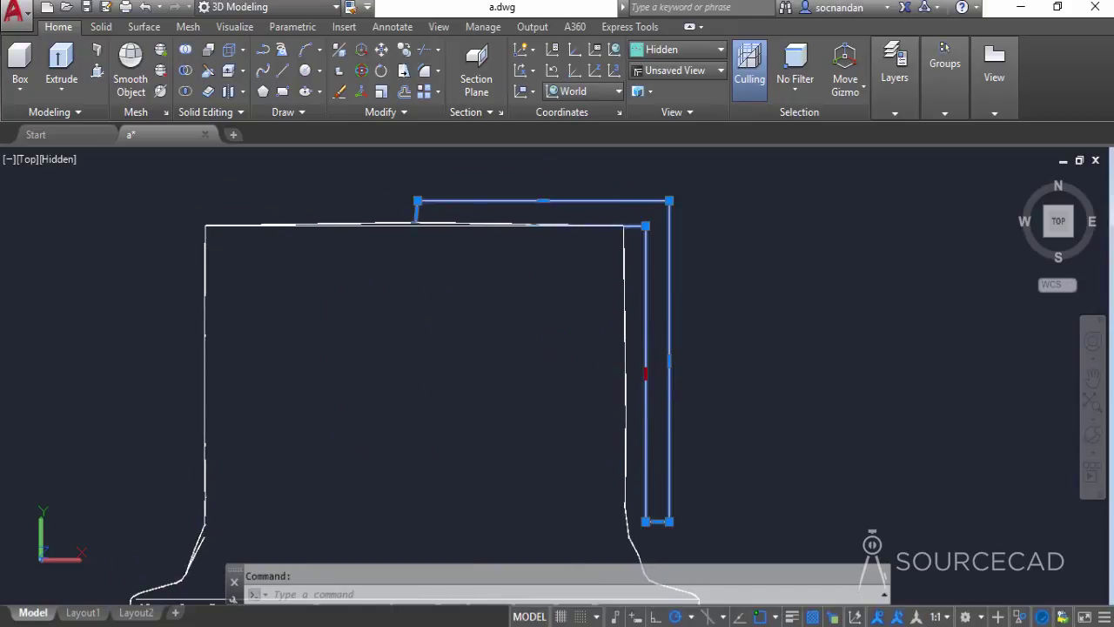
pyautogui.click(629, 375)
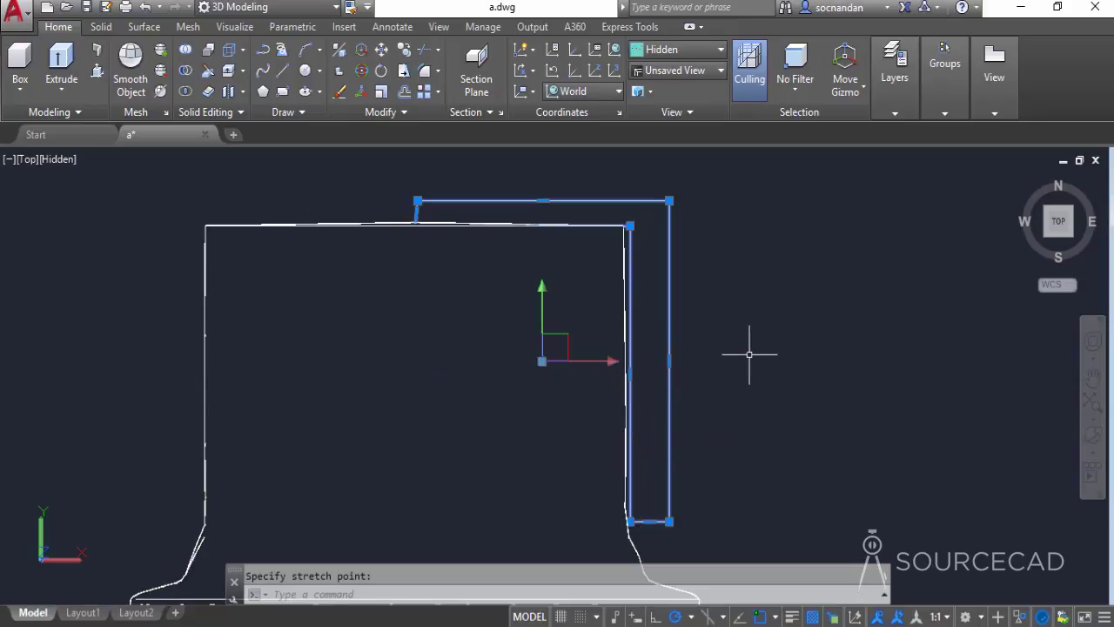
pyautogui.press('Escape')
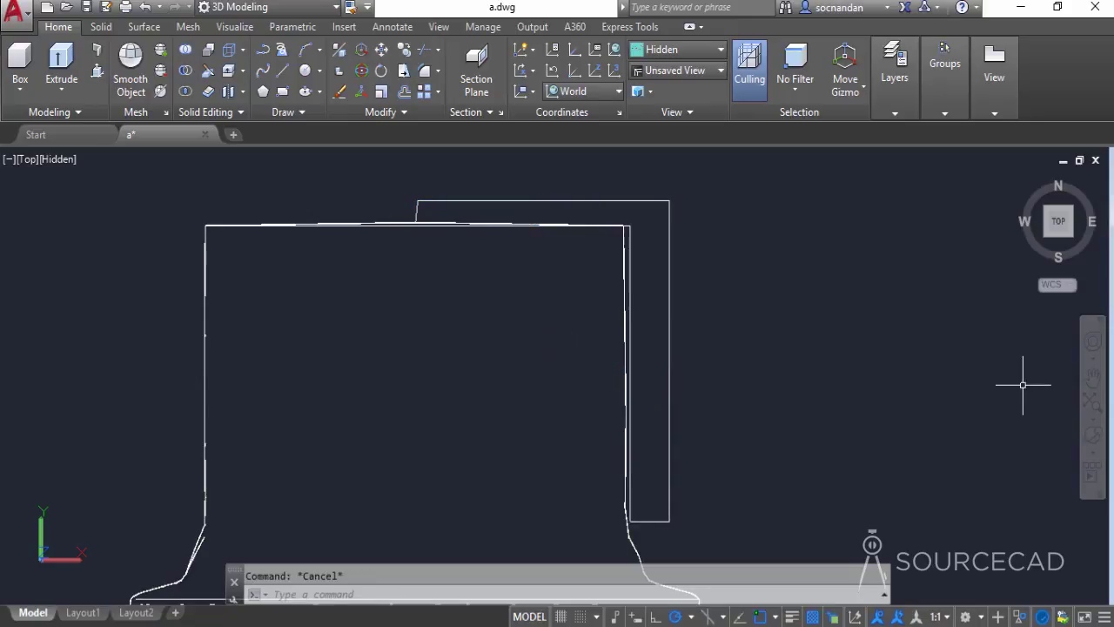
# Step: Orbit to check the cylinder top, then return to Top view zoomed on the cap
pyautogui.click(1093, 442)
pyautogui.moveTo(499, 221)
pyautogui.mouseDown()
pyautogui.moveTo(542, 450)
pyautogui.moveTo(497, 308)
pyautogui.moveTo(498, 242)
pyautogui.mouseUp()
pyautogui.rightClick(698, 192)
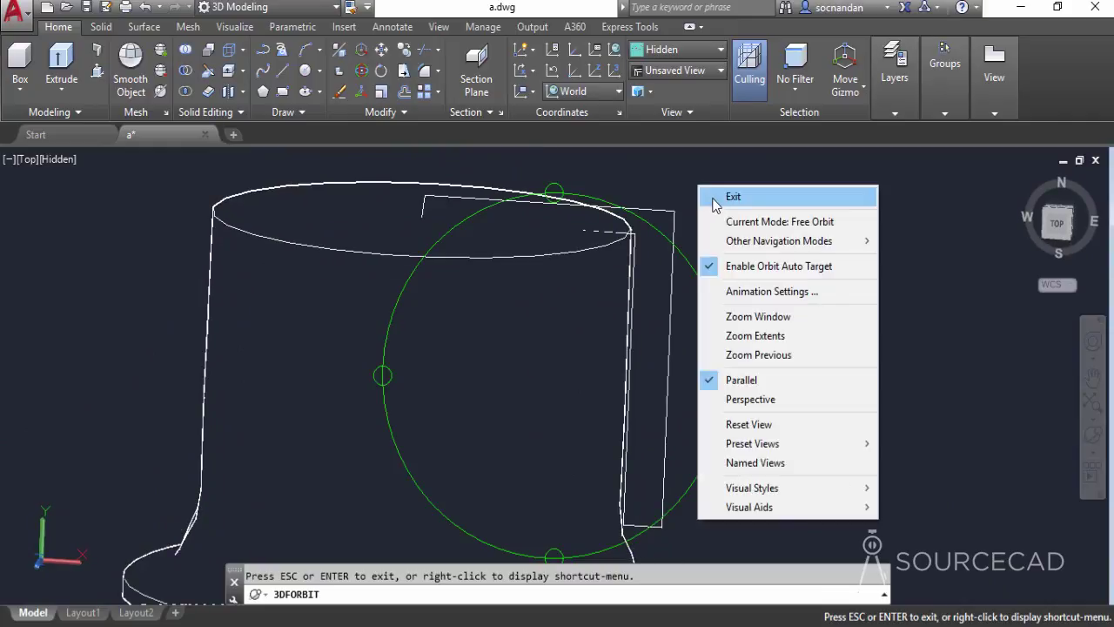
pyautogui.click(723, 194)
pyautogui.click(1056, 227)
pyautogui.scroll(5, 560, 402)
pyautogui.scroll(8, 560, 402)
pyautogui.moveTo(617, 373); pyautogui.dragTo(541, 302, button='middle')
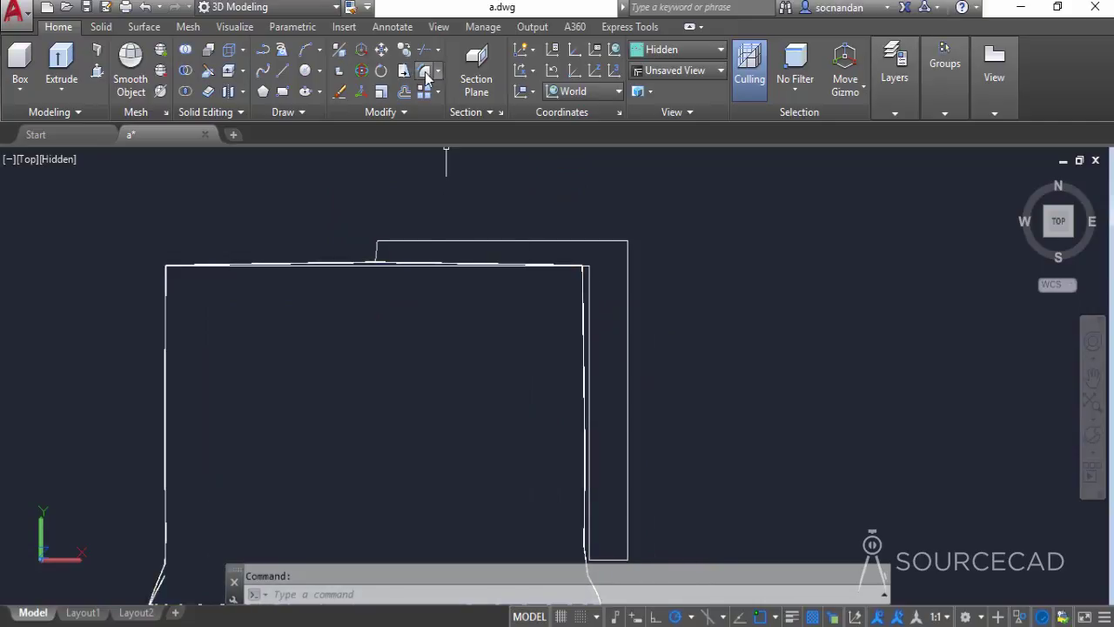
# Step: Chamfer the cap outline's top-right corner, using equal distances picked from two points
pyautogui.click(438, 71)
pyautogui.click(475, 135)
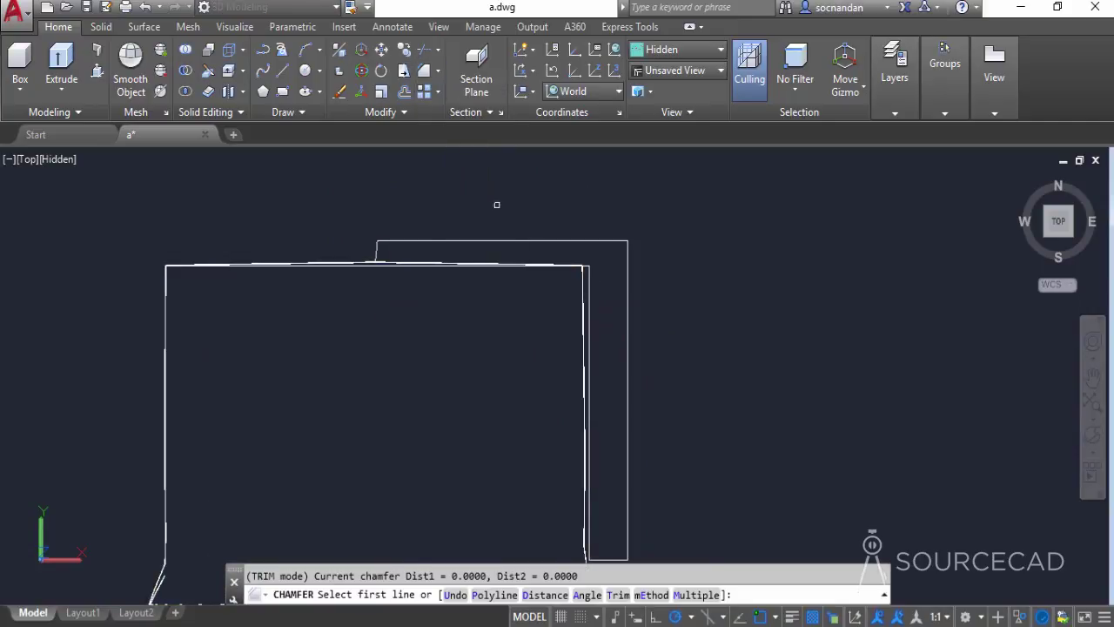
pyautogui.click(546, 595)
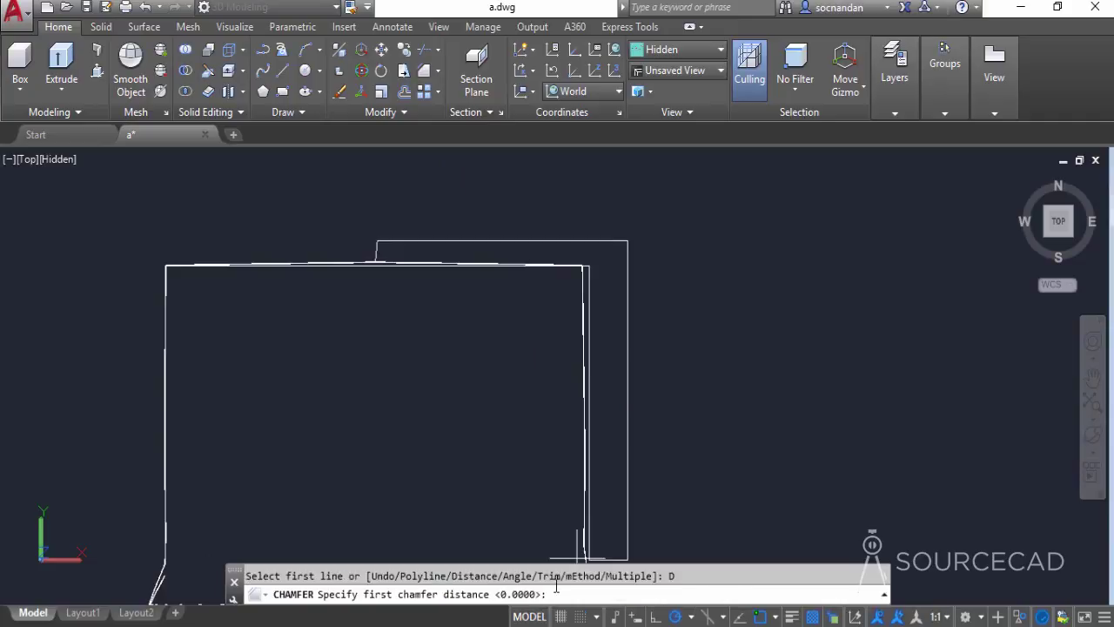
pyautogui.click(642, 247)
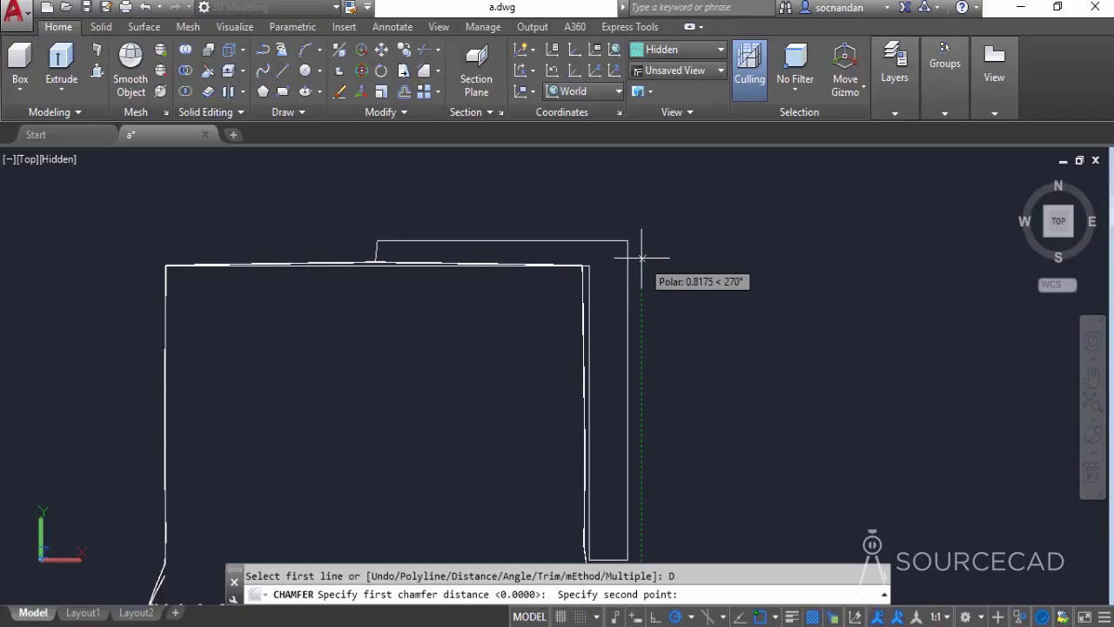
pyautogui.click(642, 258)
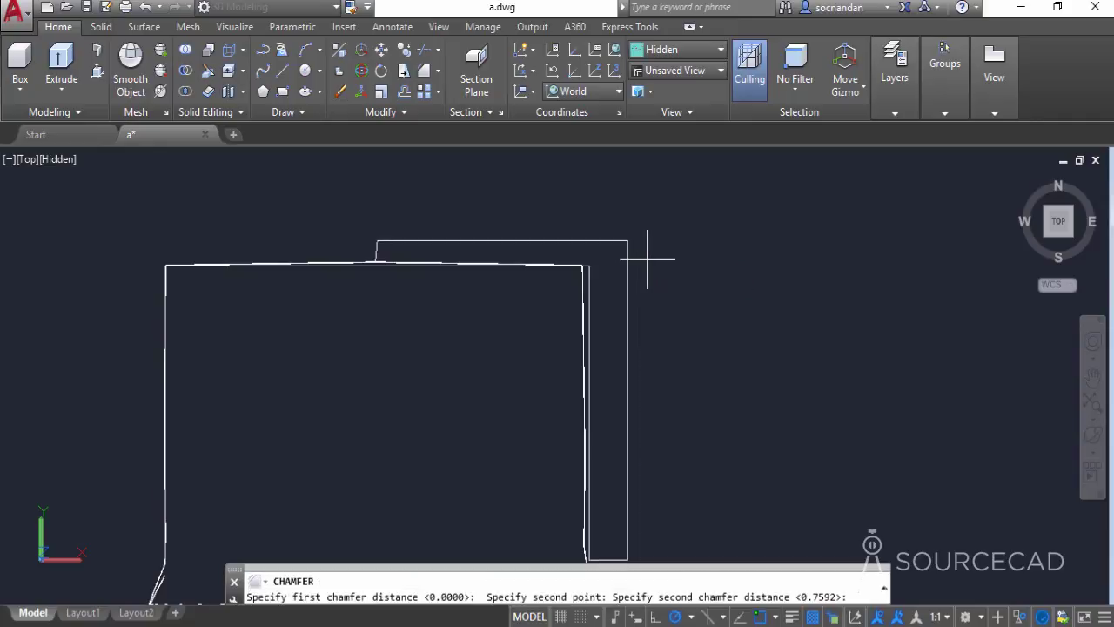
pyautogui.press('Return')
pyautogui.click(610, 241)
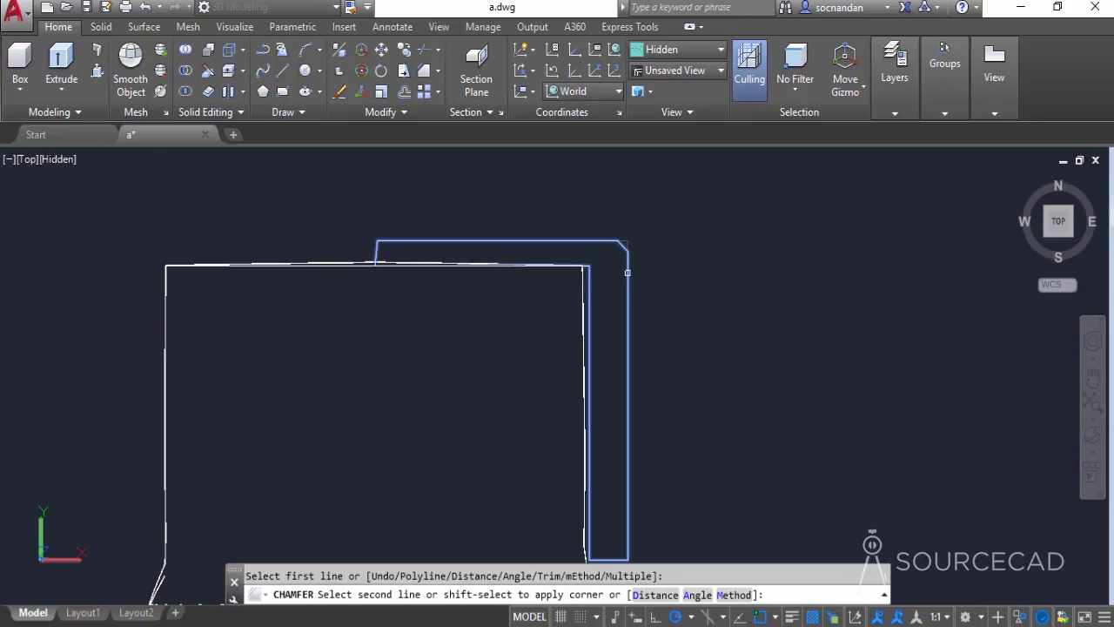
pyautogui.click(627, 273)
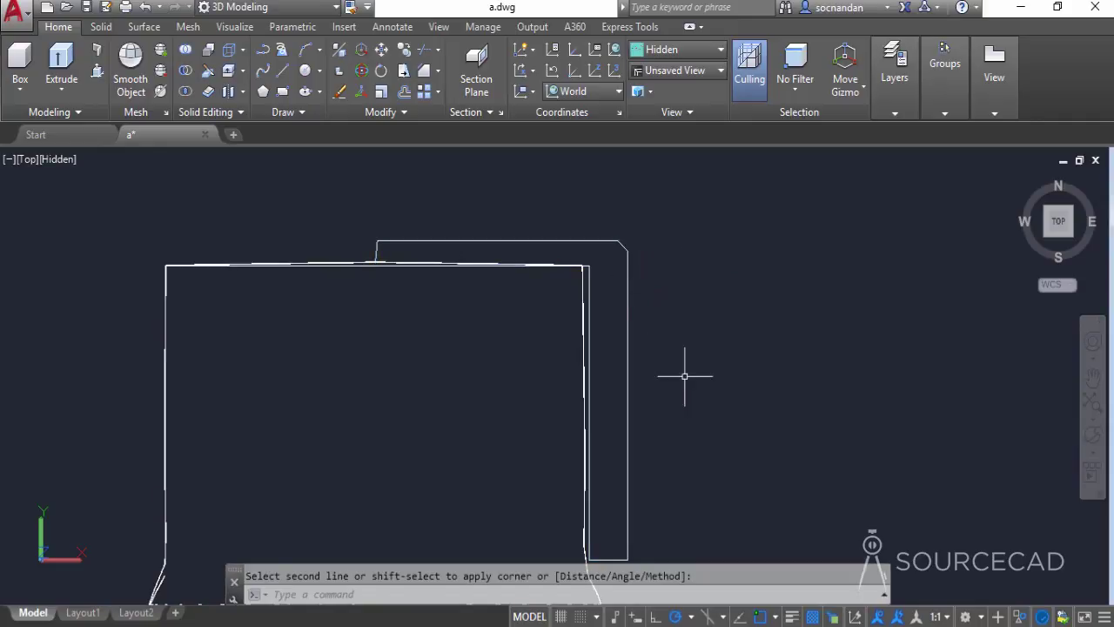
pyautogui.moveTo(686, 406); pyautogui.dragTo(664, 358, button='middle')
pyautogui.press('Escape')
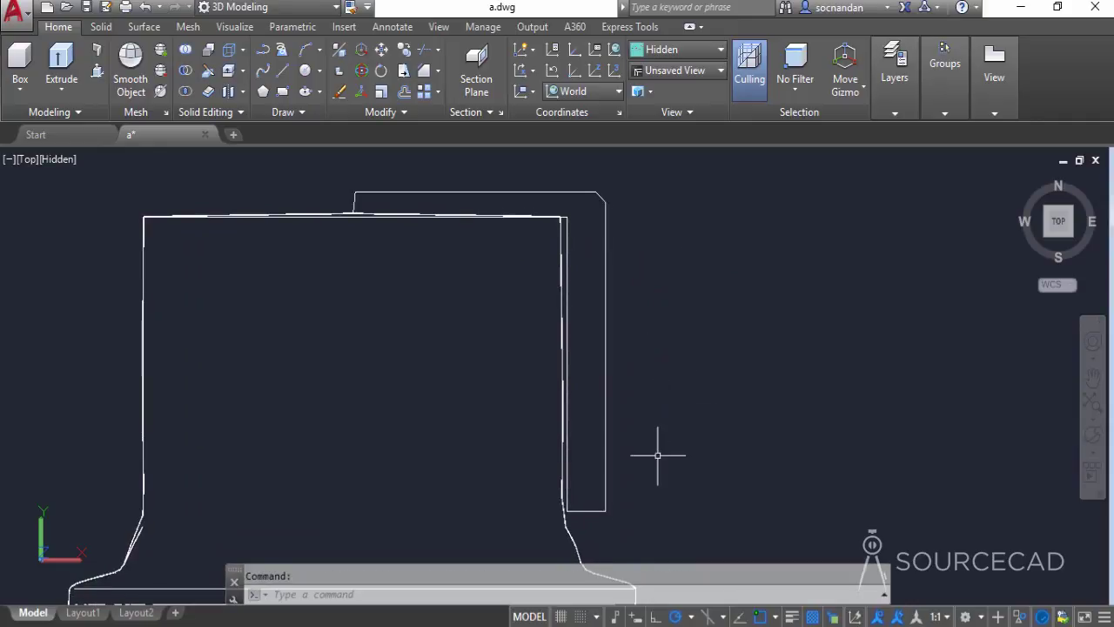
pyautogui.moveTo(655, 435); pyautogui.dragTo(658, 456, button='middle')
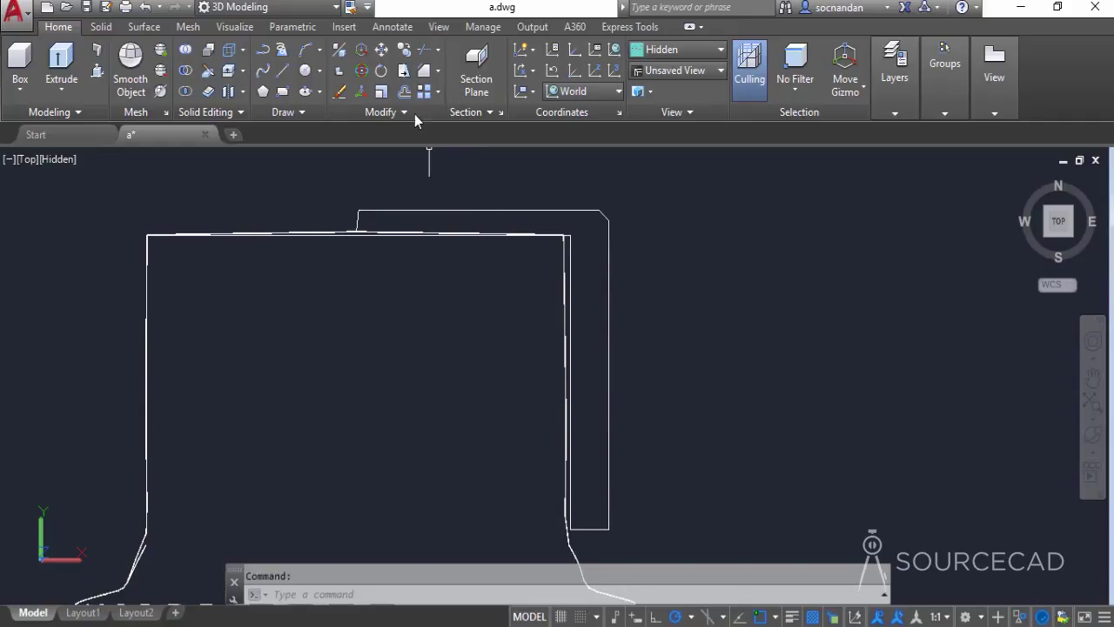
# Step: Fillet the cap outline's bottom-right corner with a 0.4677 radius
pyautogui.click(437, 72)
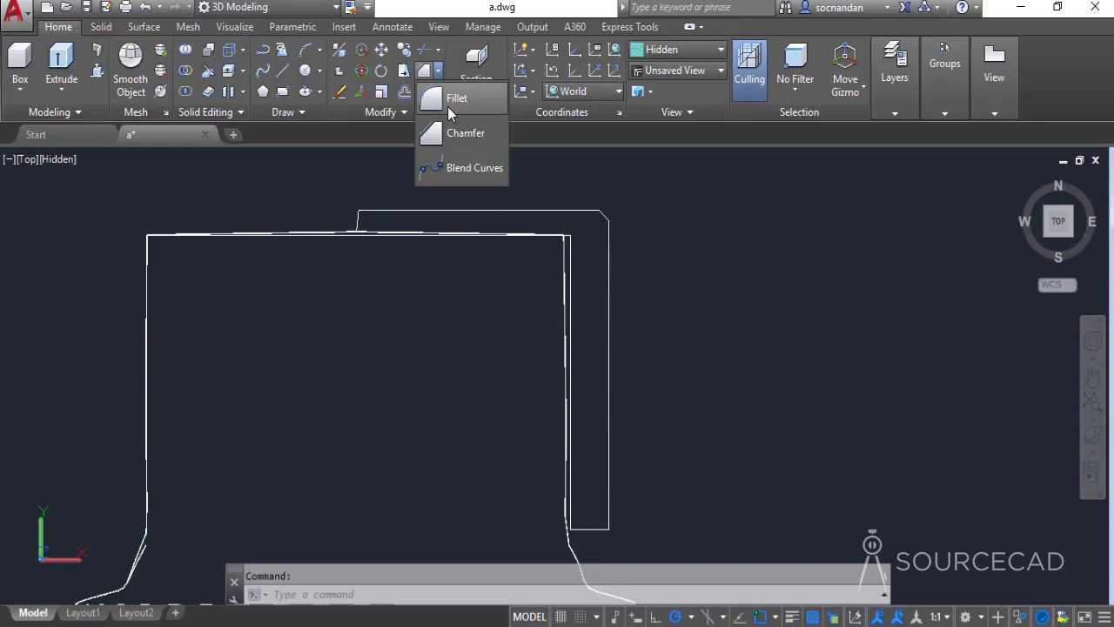
pyautogui.click(457, 95)
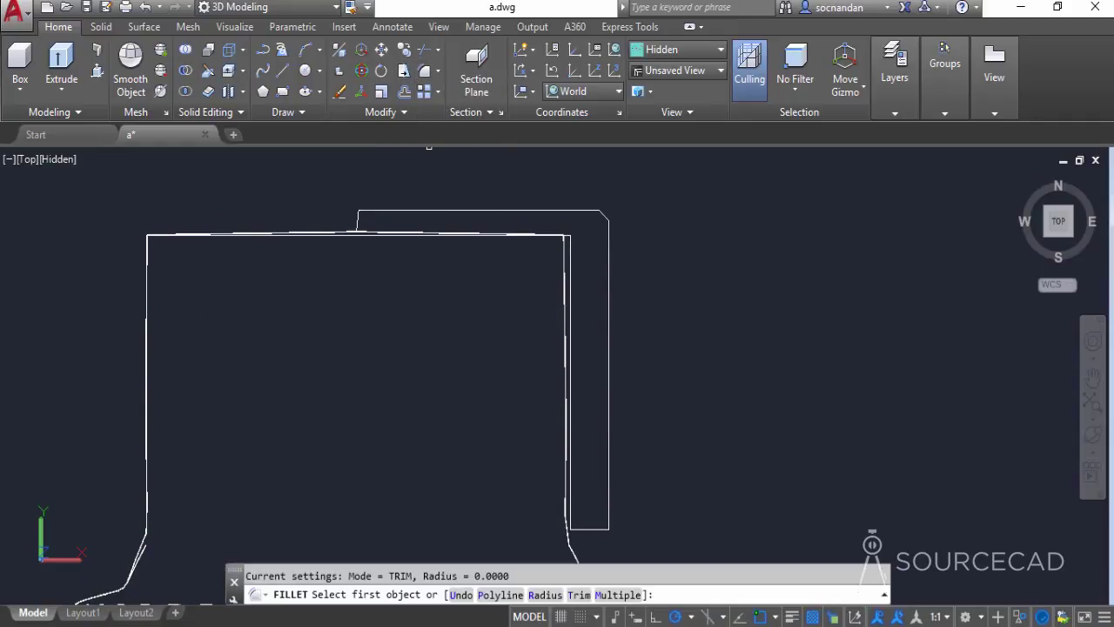
pyautogui.click(545, 594)
pyautogui.click(633, 493)
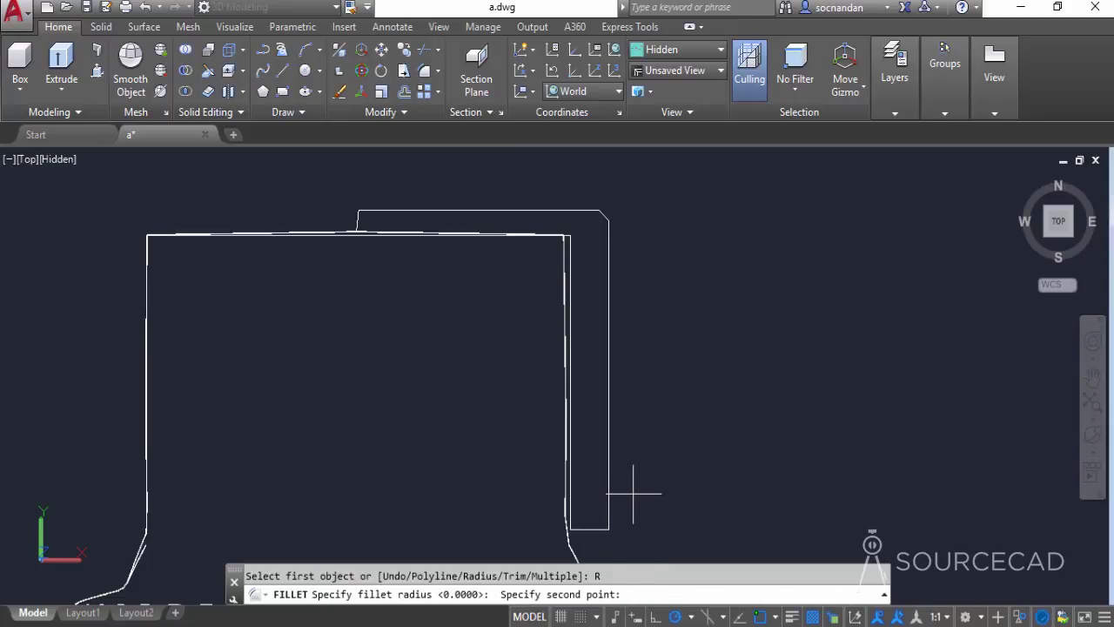
pyautogui.click(639, 494)
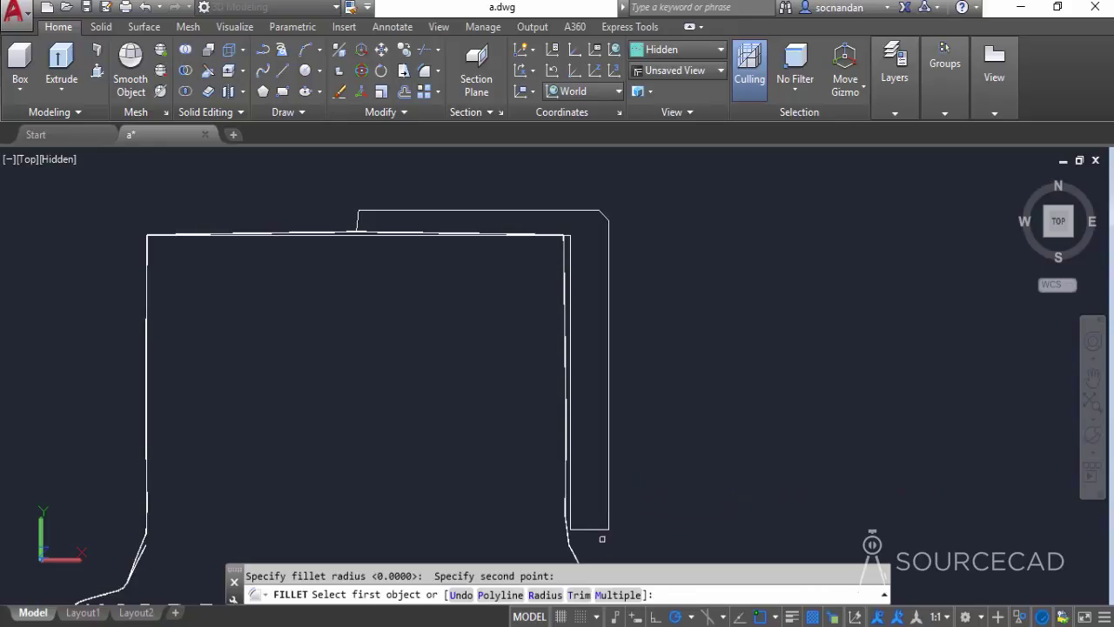
pyautogui.click(591, 528)
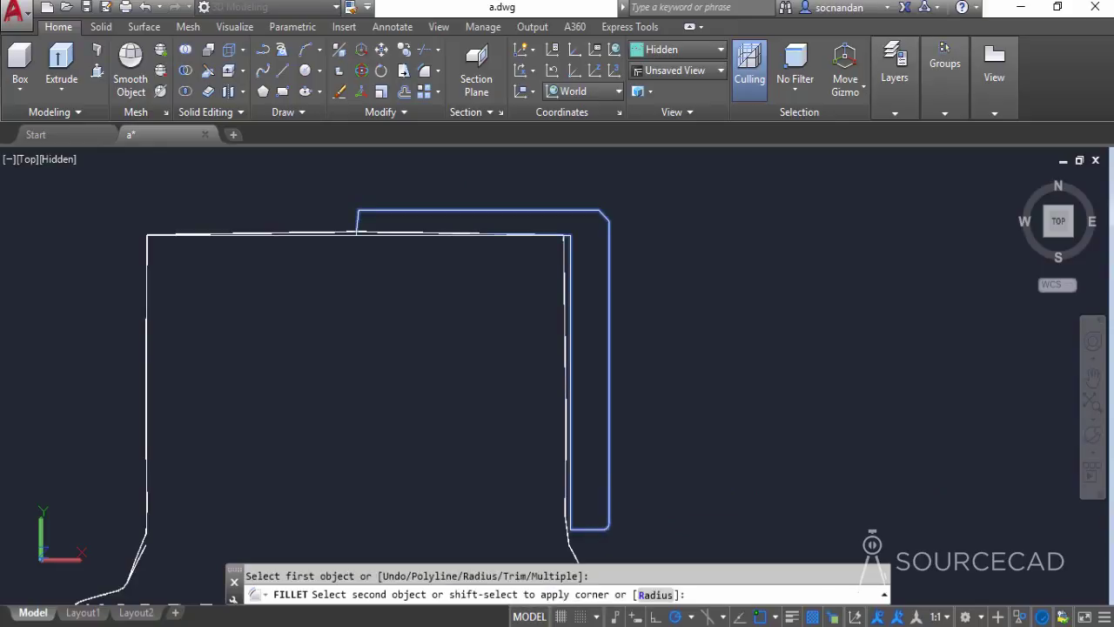
pyautogui.click(607, 500)
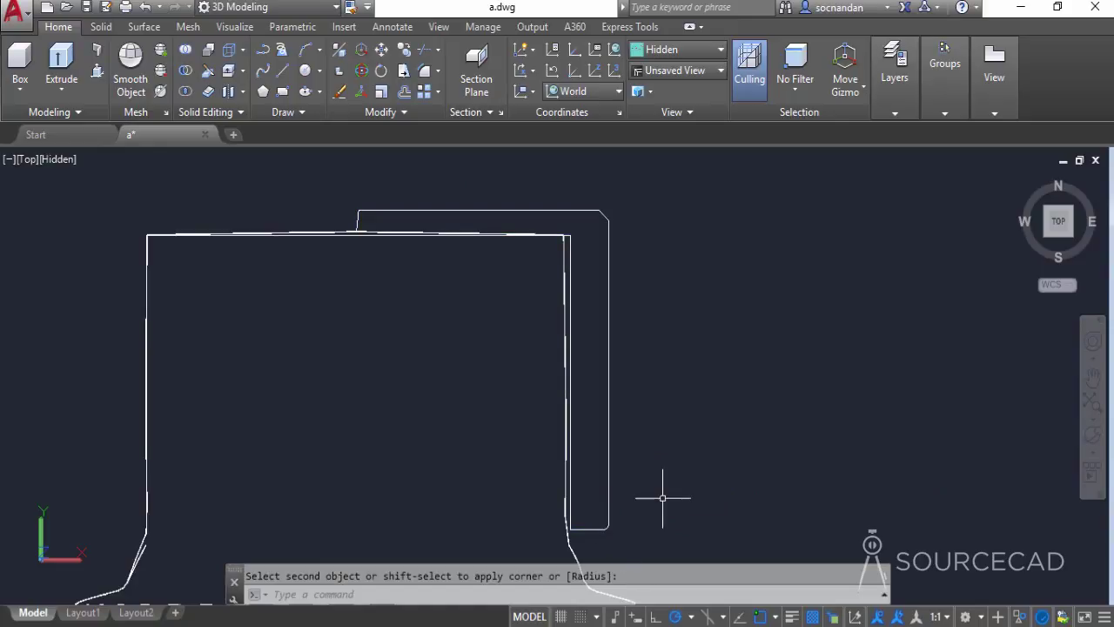
# Step: Fillet both chamfer corners in Multiple mode, then select the whole cap outline
pyautogui.press('Return')
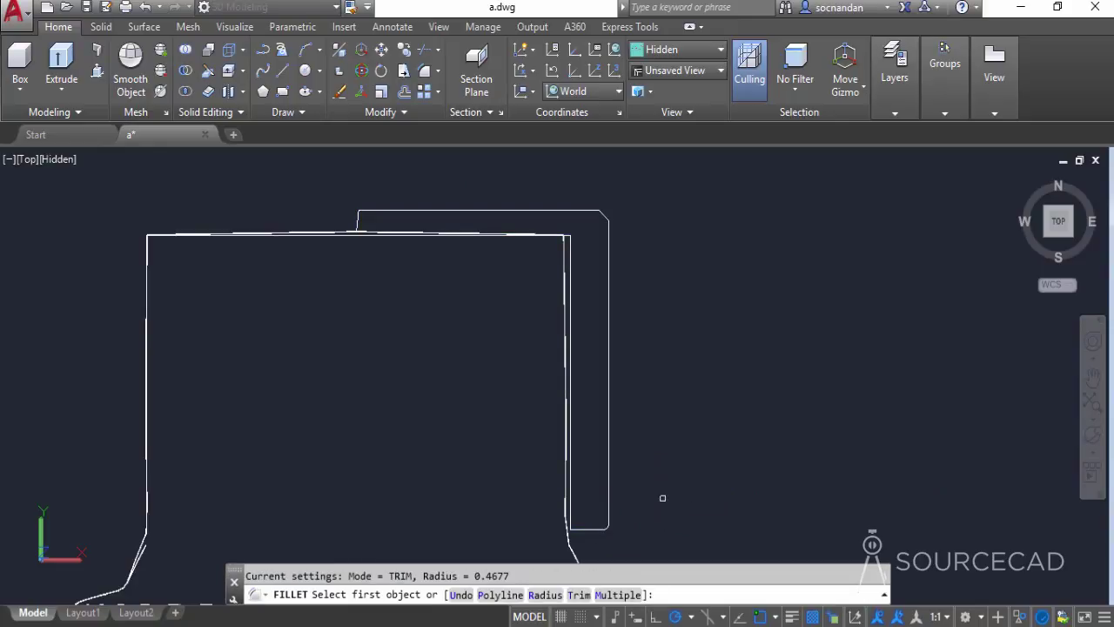
pyautogui.click(618, 595)
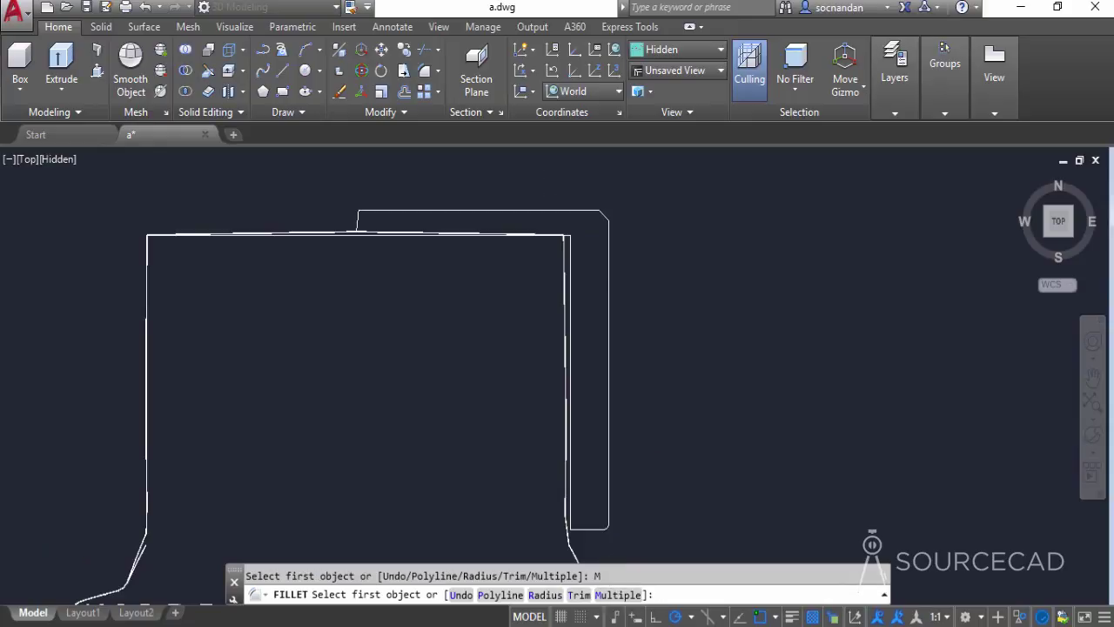
pyautogui.scroll(3, 586, 204)
pyautogui.click(594, 213)
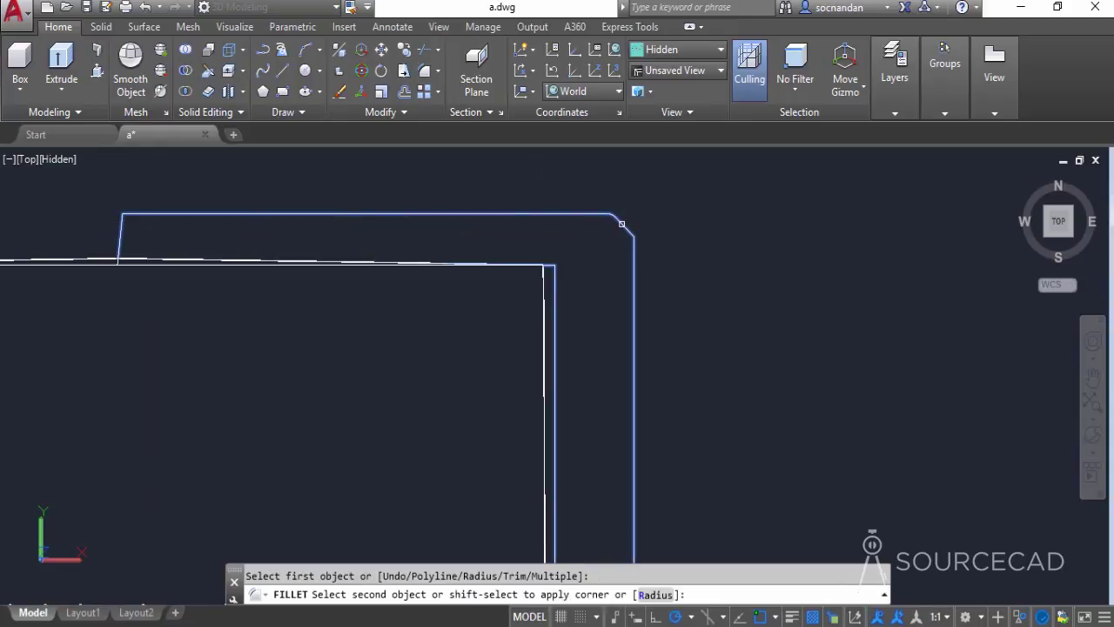
pyautogui.click(621, 224)
pyautogui.click(634, 266)
pyautogui.click(633, 224)
pyautogui.scroll(-4, 662, 218)
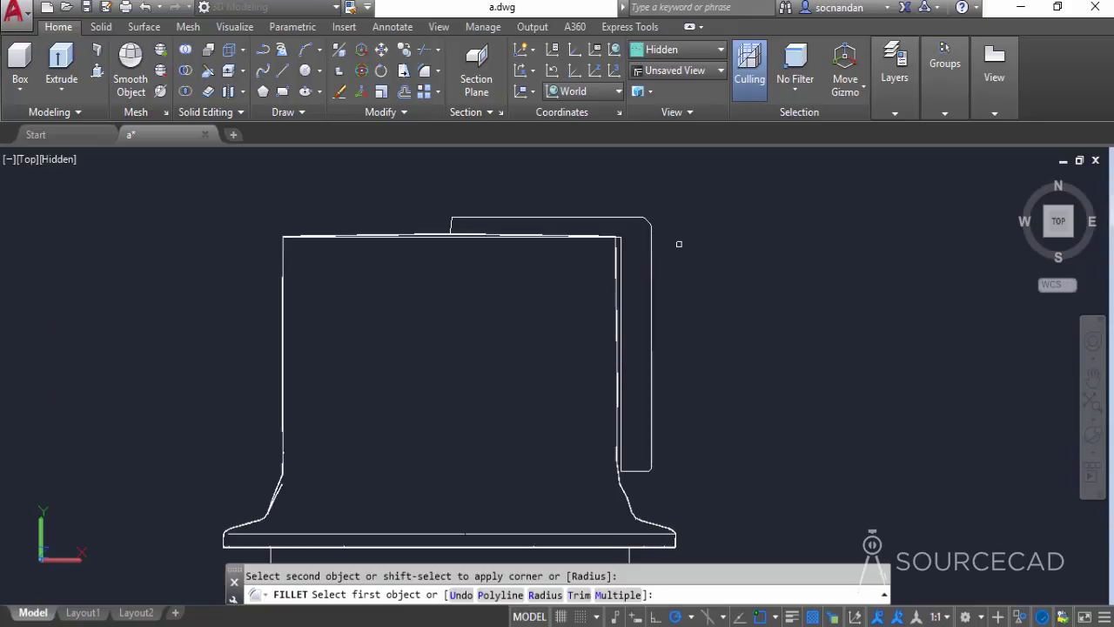
pyautogui.rightClick(679, 244)
pyautogui.click(692, 256)
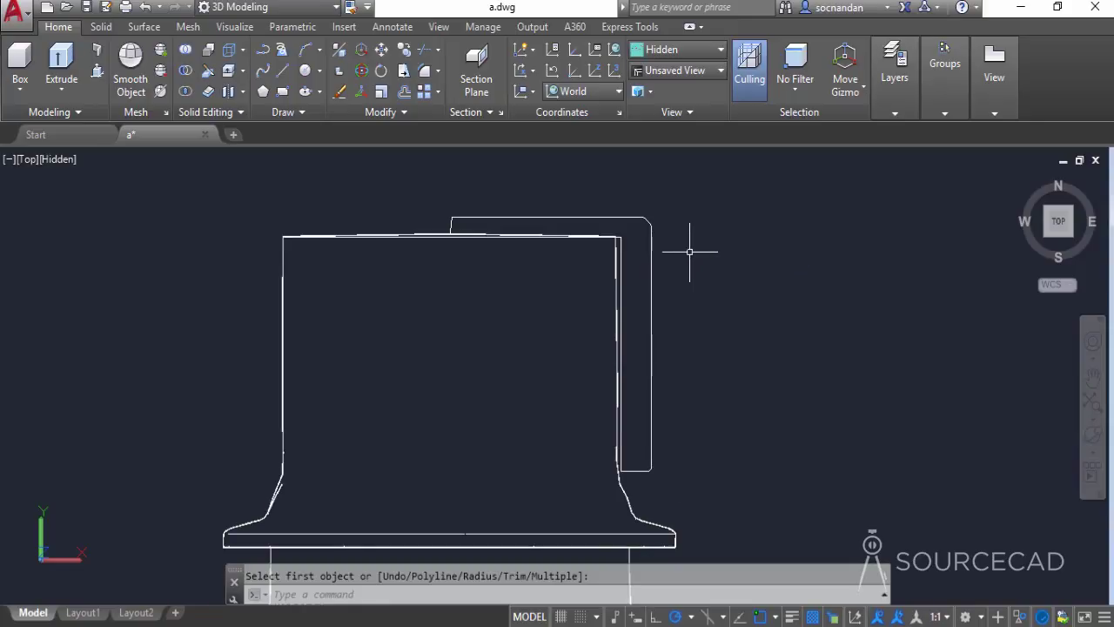
pyautogui.click(690, 252)
pyautogui.click(602, 169)
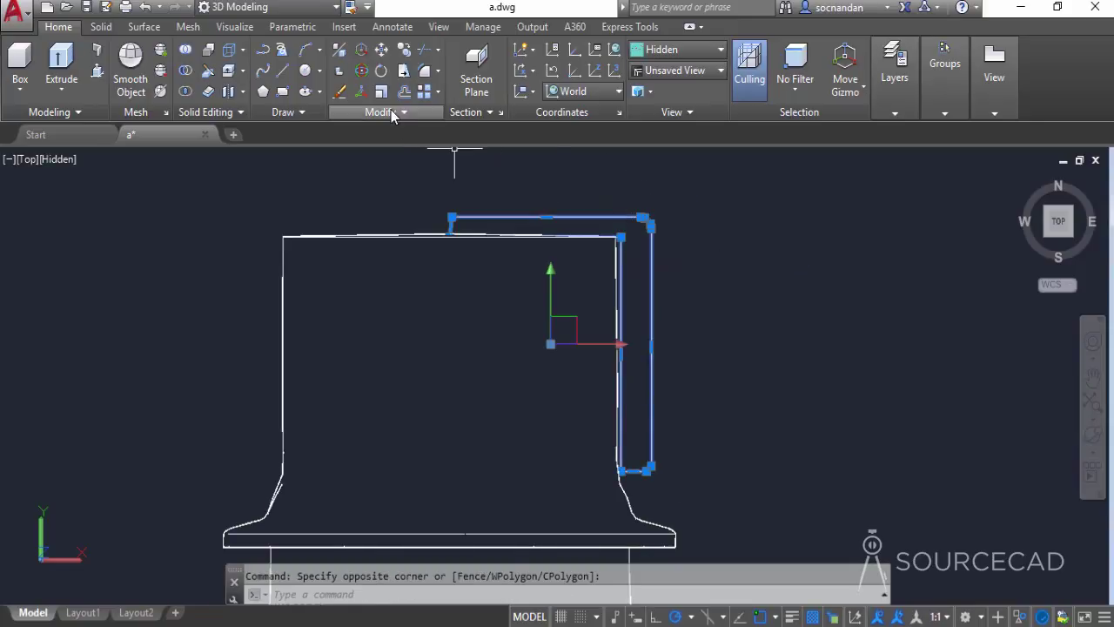
# Step: Revolve the cap polyline 360° about an axis along the bottle's centre line
pyautogui.click(61, 87)
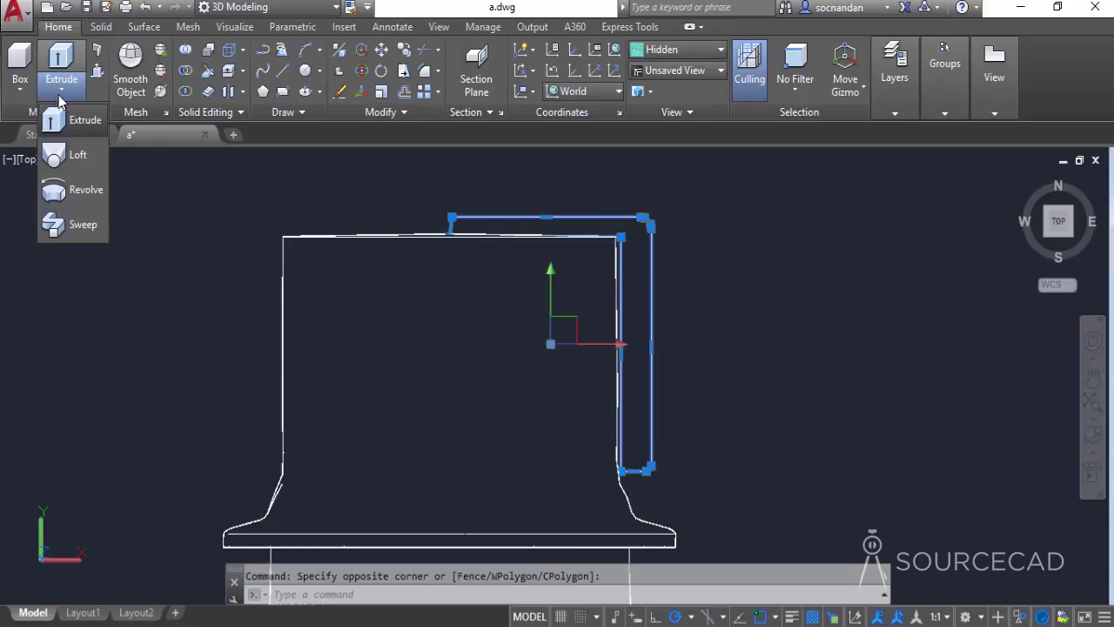
pyautogui.click(86, 190)
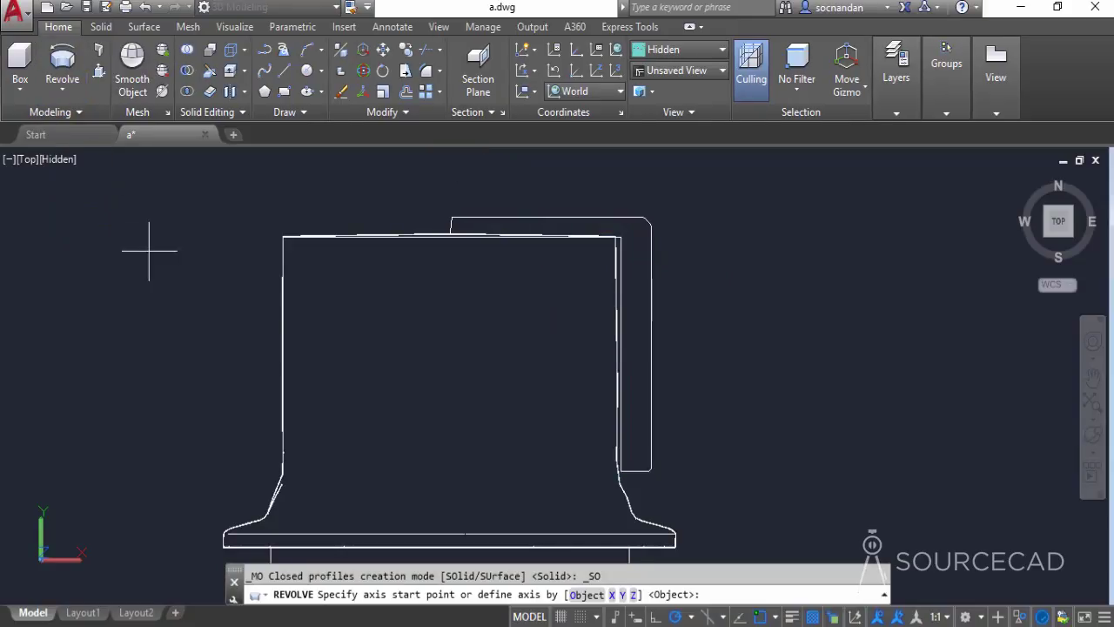
pyautogui.click(451, 235)
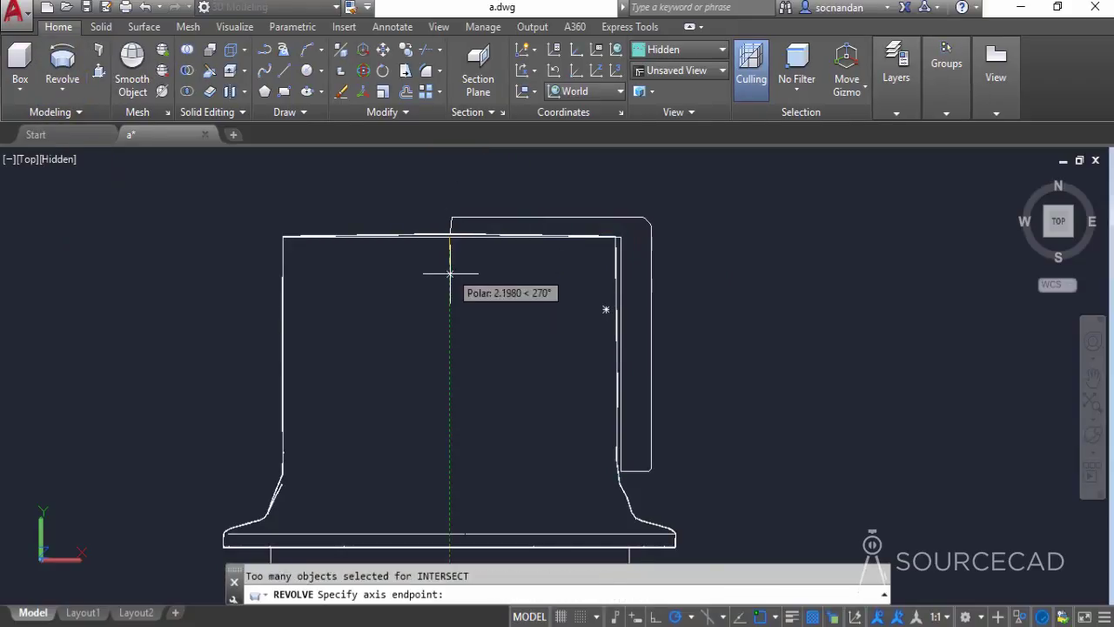
pyautogui.click(455, 409)
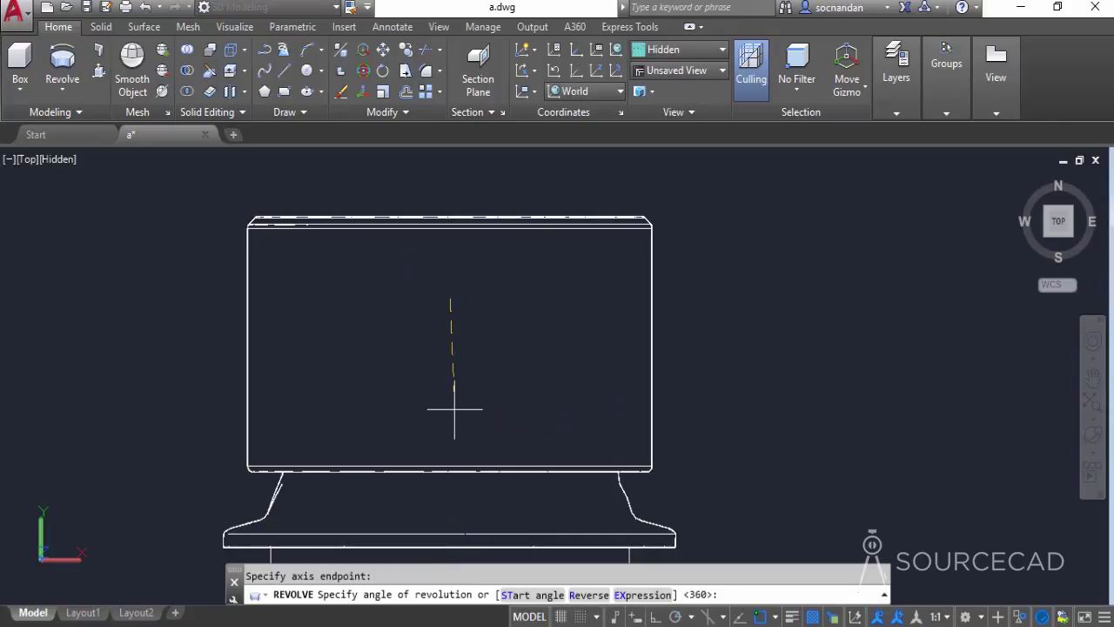
pyautogui.press('Return')
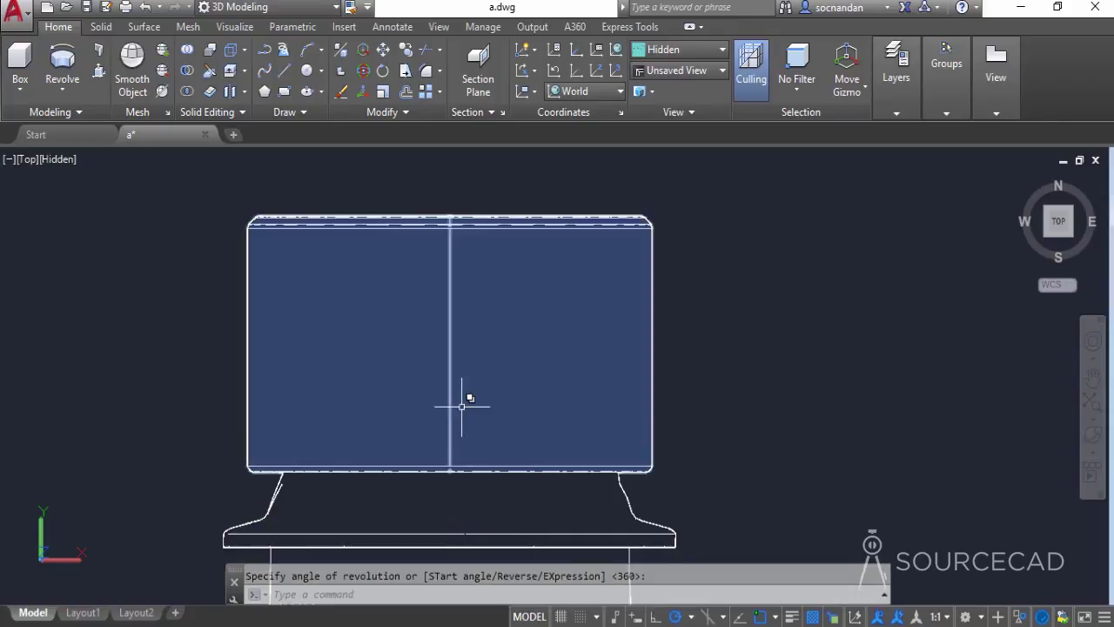
pyautogui.scroll(-3, 461, 410)
pyautogui.scroll(-2, 468, 411)
pyautogui.moveTo(621, 488); pyautogui.dragTo(642, 393, button='middle')
pyautogui.scroll(-1, 647, 408)
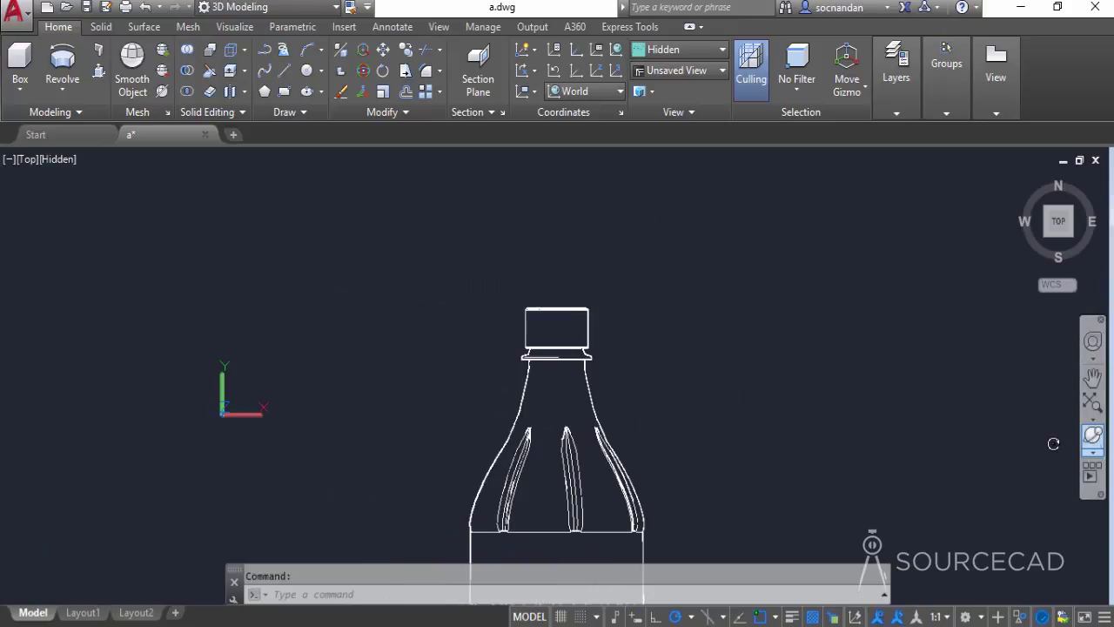
# Step: Orbit the bottle to inspect it from above and from below
pyautogui.click(1091, 437)
pyautogui.moveTo(558, 471); pyautogui.dragTo(542, 314)
pyautogui.rightClick(628, 255)
pyautogui.click(653, 271)
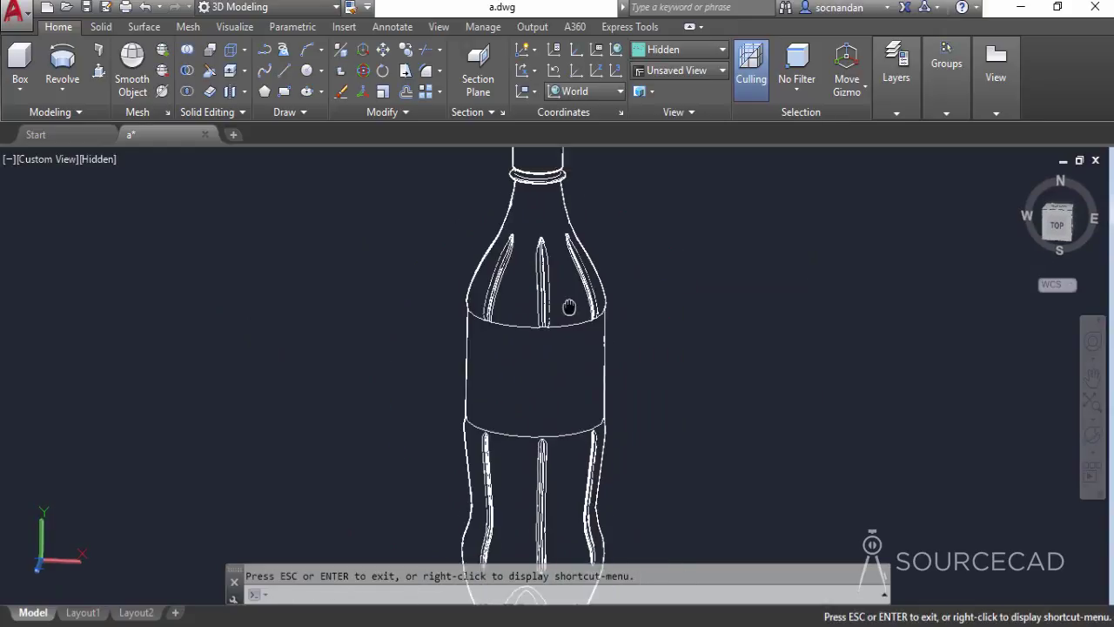
pyautogui.press('Escape')
pyautogui.click(1091, 437)
pyautogui.moveTo(537, 423); pyautogui.dragTo(604, 343)
pyautogui.rightClick(605, 343)
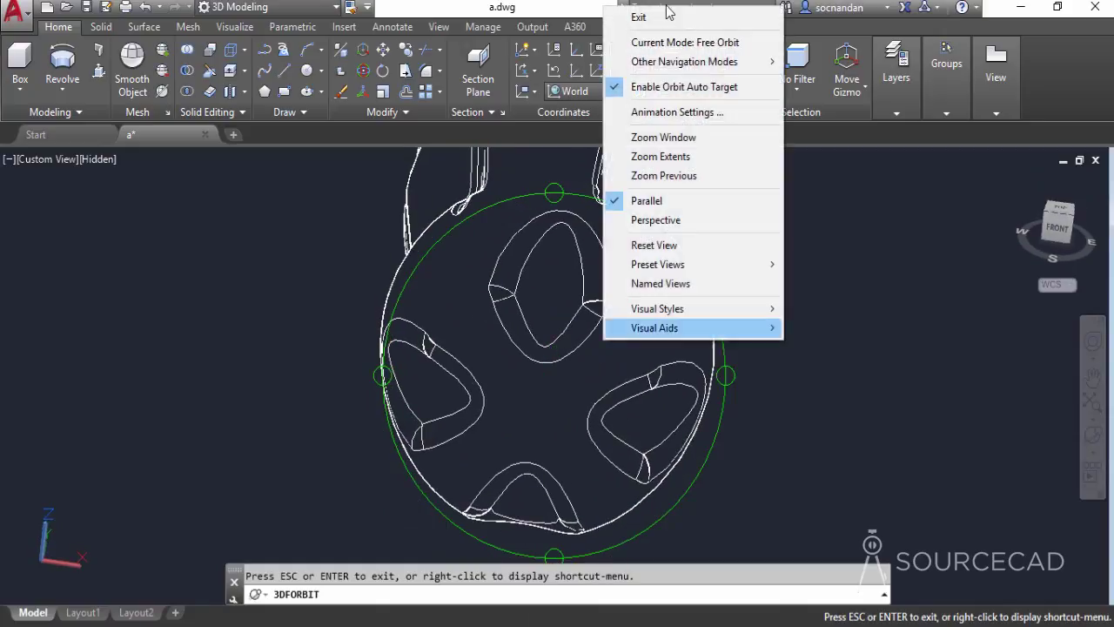
pyautogui.click(658, 17)
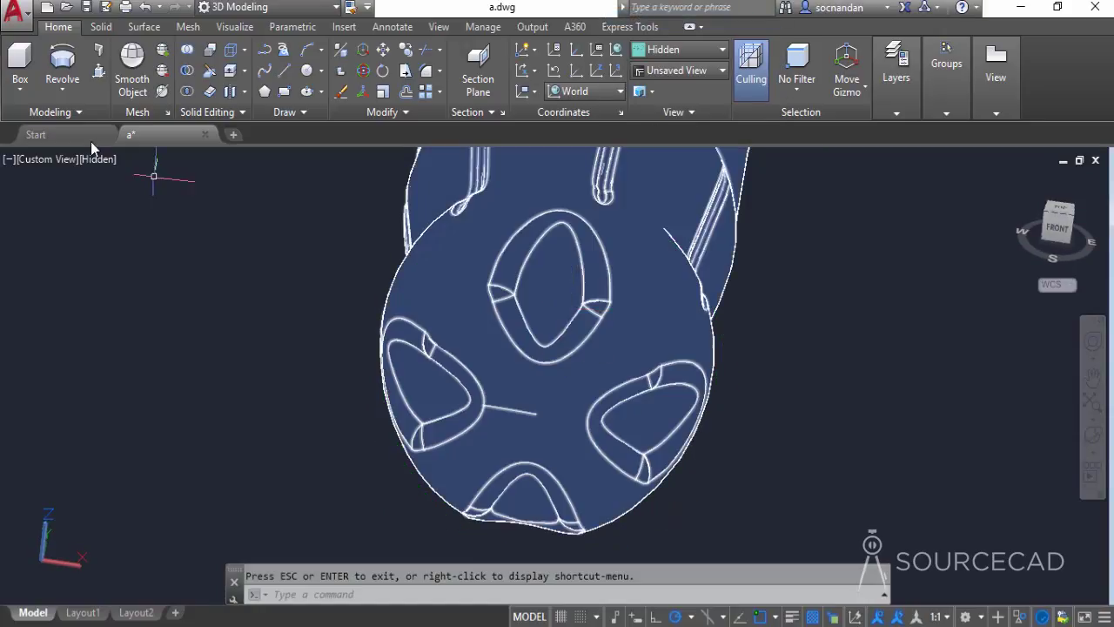
# Step: Create a small sphere right of the bottle's base in Front view
pyautogui.click(19, 87)
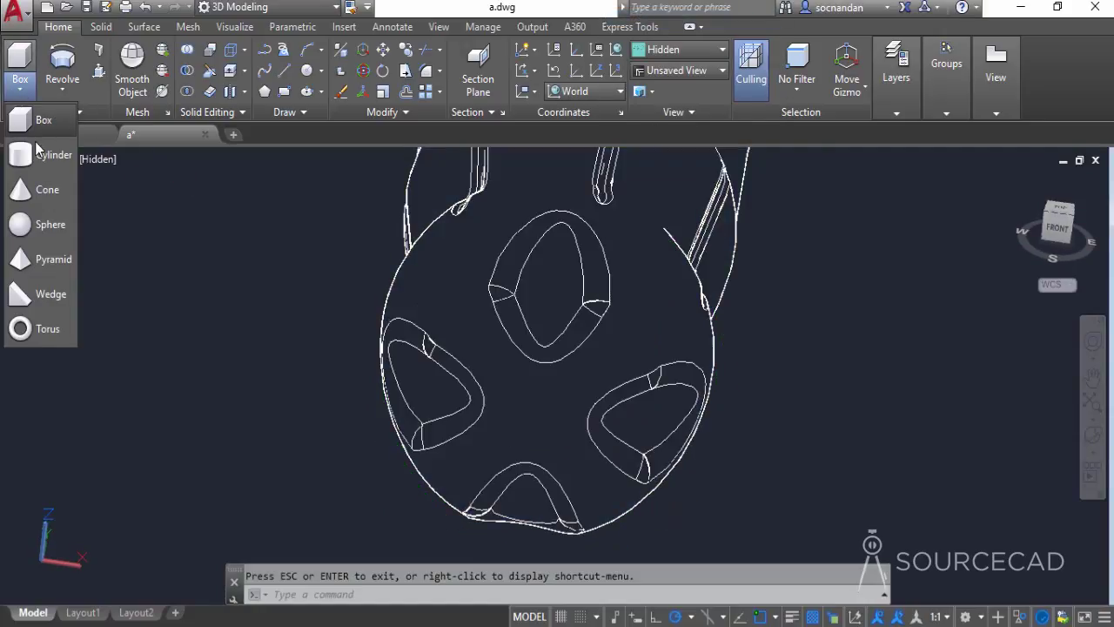
pyautogui.click(48, 225)
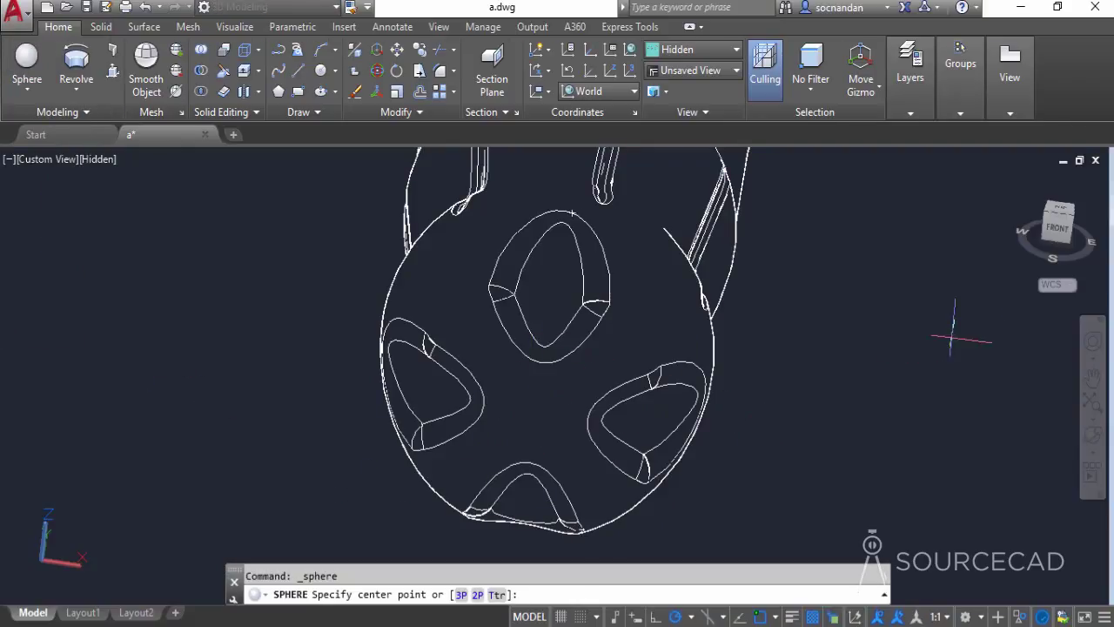
pyautogui.click(1058, 229)
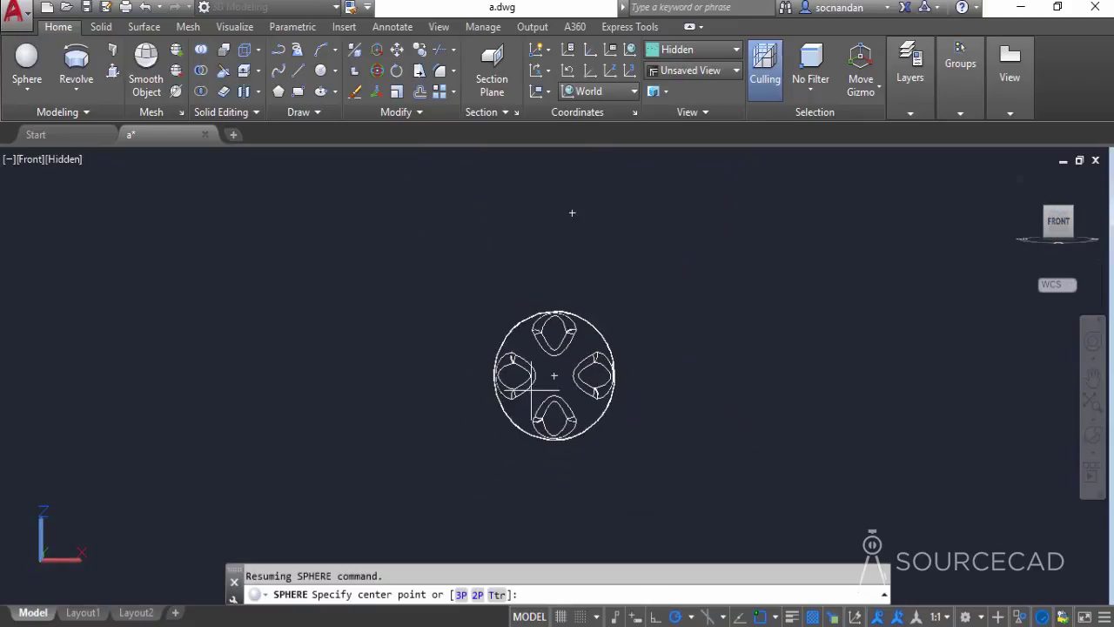
pyautogui.scroll(3, 534, 389)
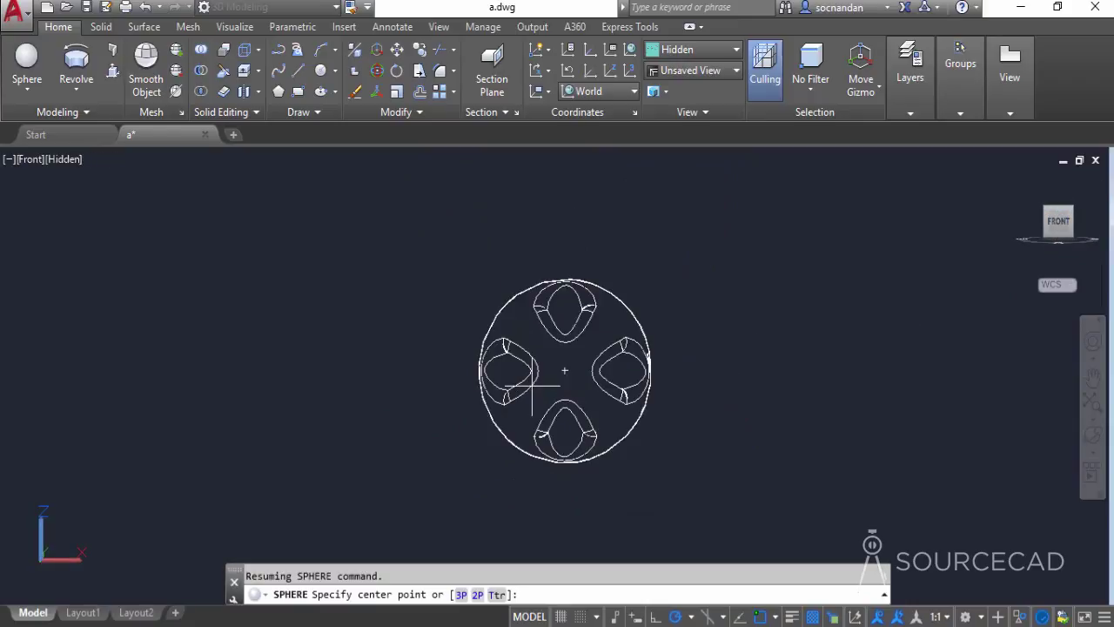
pyautogui.click(795, 375)
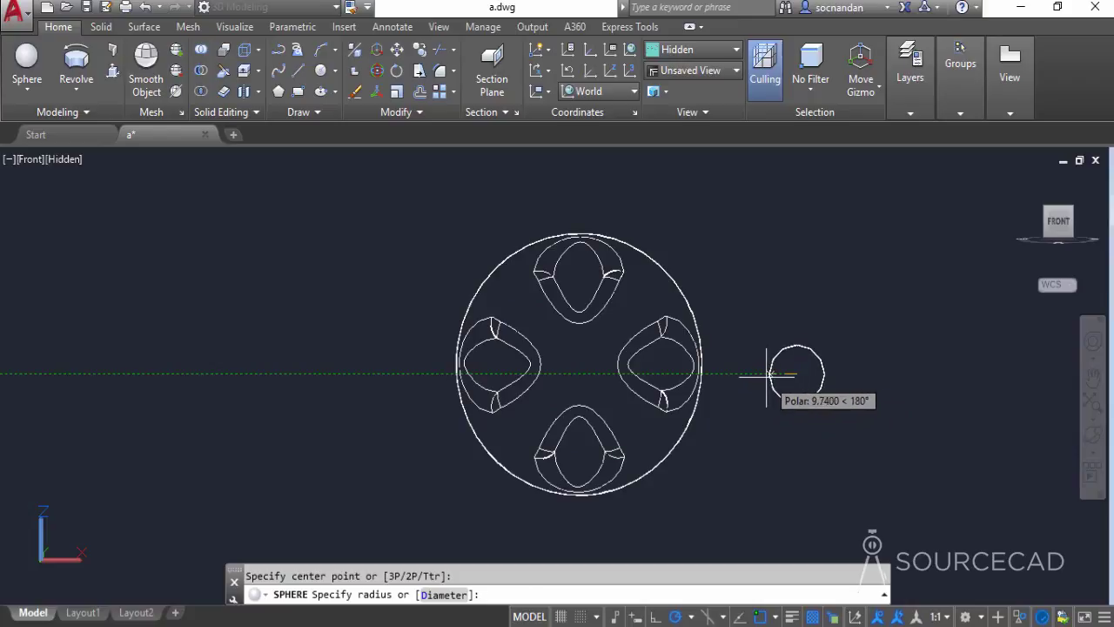
pyautogui.click(767, 374)
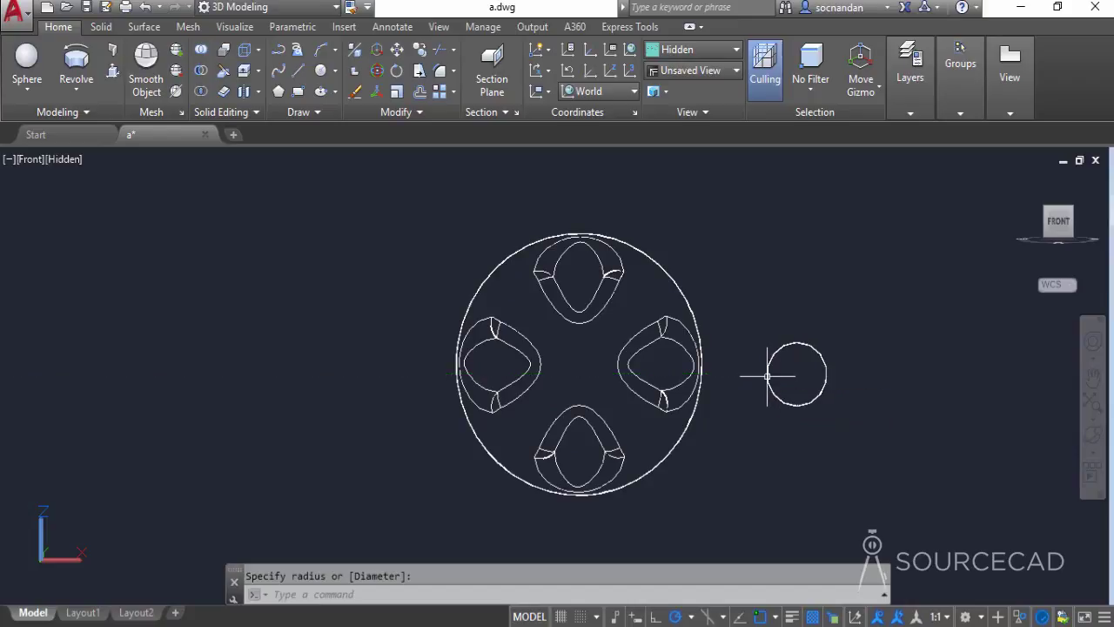
pyautogui.click(1094, 435)
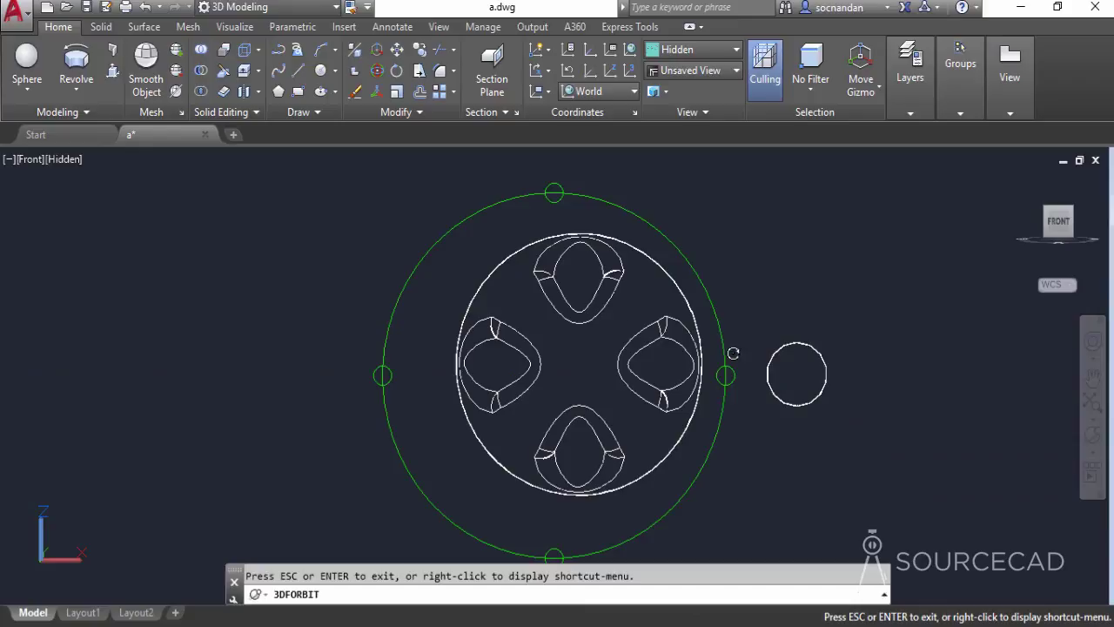
# Step: Orbit the model to view it from the side
pyautogui.moveTo(528, 318); pyautogui.dragTo(475, 466)
pyautogui.rightClick(747, 267)
pyautogui.click(783, 278)
# Step: Move the sphere onto the bottle's underside and return to the Front view
pyautogui.click(762, 335)
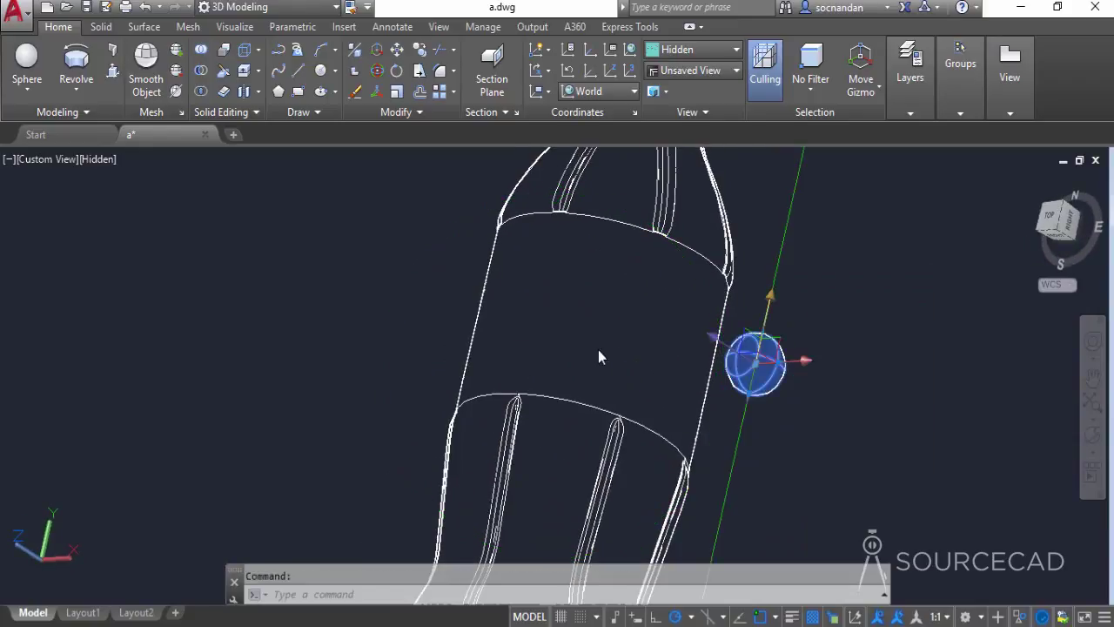
pyautogui.click(397, 54)
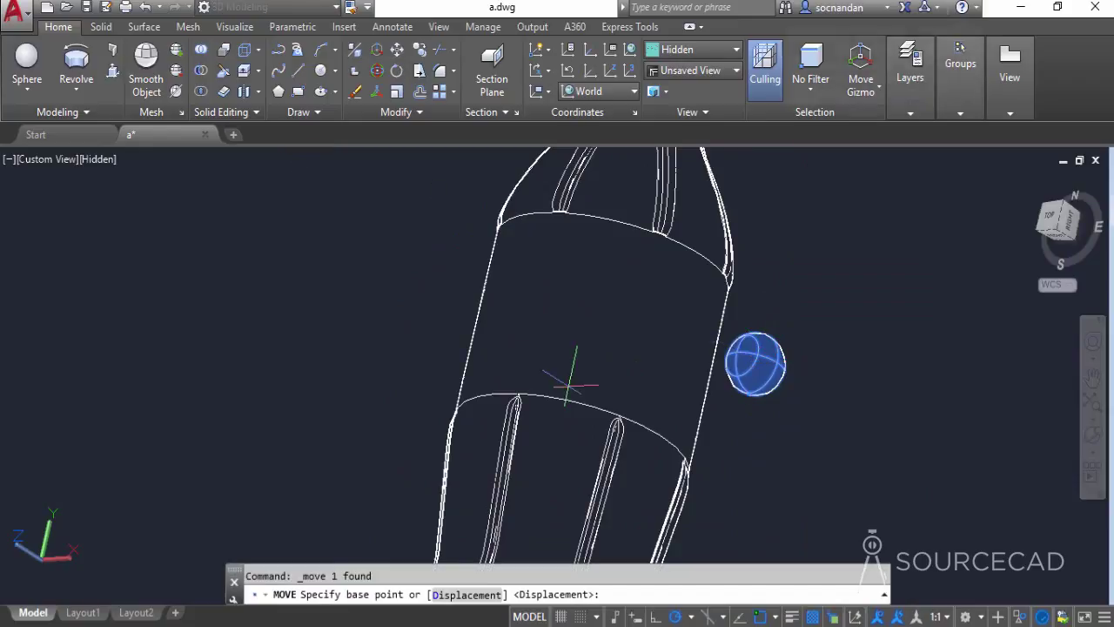
pyautogui.click(755, 364)
pyautogui.keyDown('shift'); pyautogui.moveTo(754, 357); pyautogui.dragTo(755, 363, button='middle'); pyautogui.keyUp('shift')
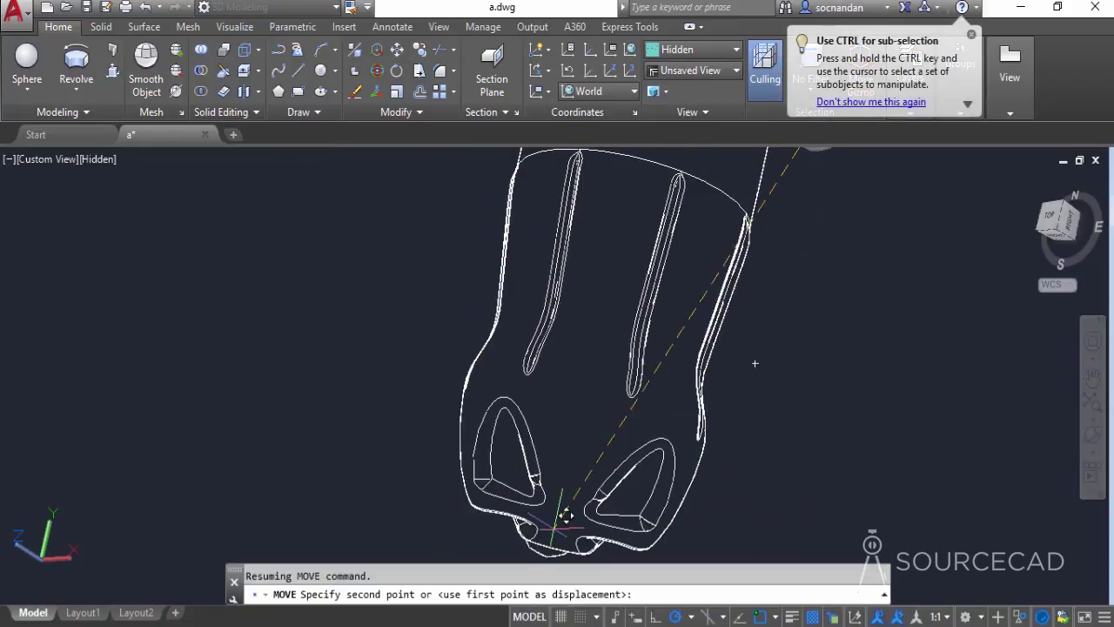
pyautogui.scroll(3, 562, 512)
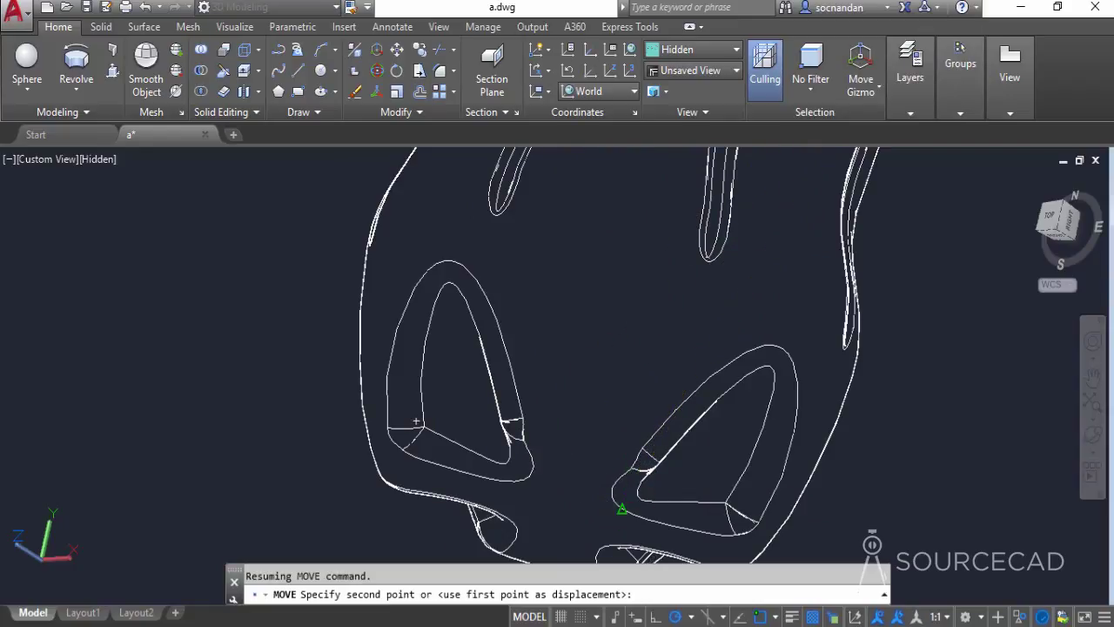
pyautogui.click(619, 508)
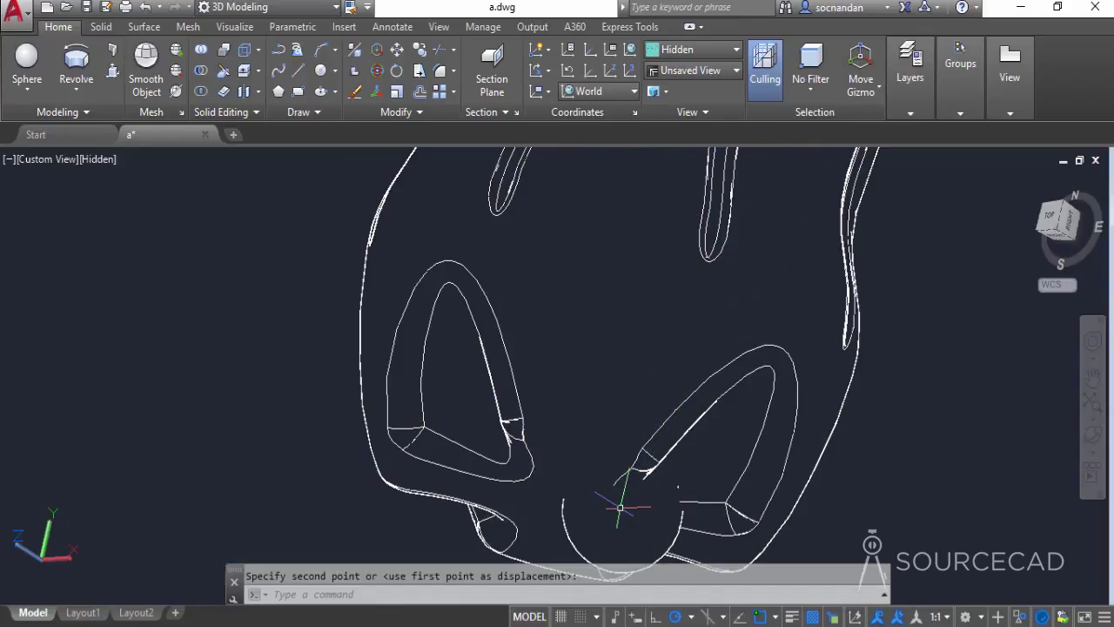
pyautogui.click(1061, 237)
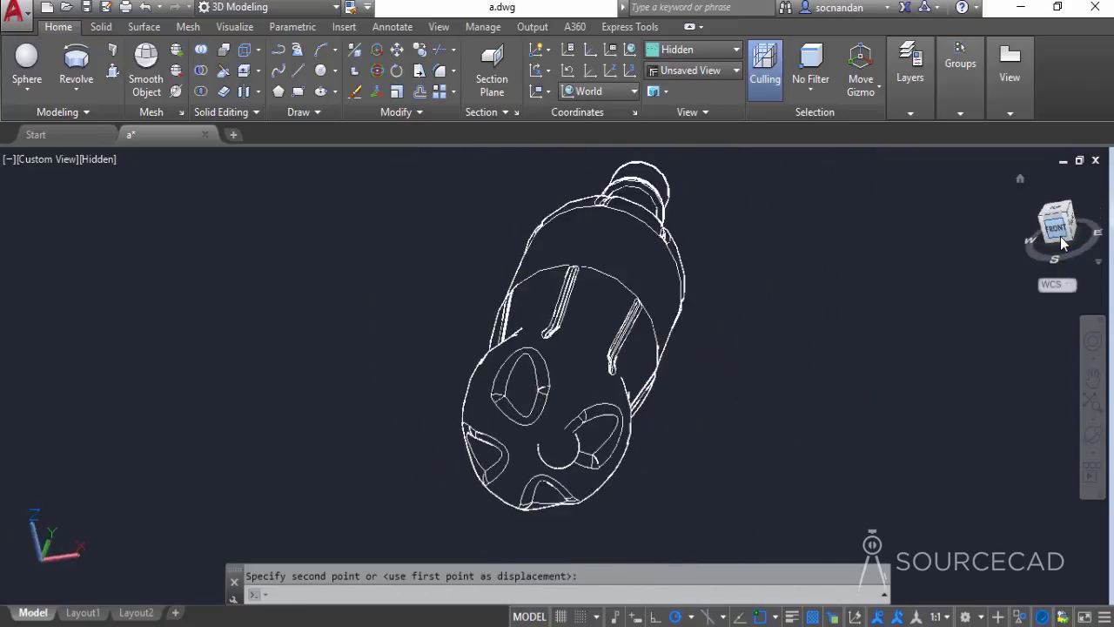
pyautogui.click(710, 51)
# Step: Shade the model and move the small sphere along X to the centre of the base
pyautogui.click(674, 153)
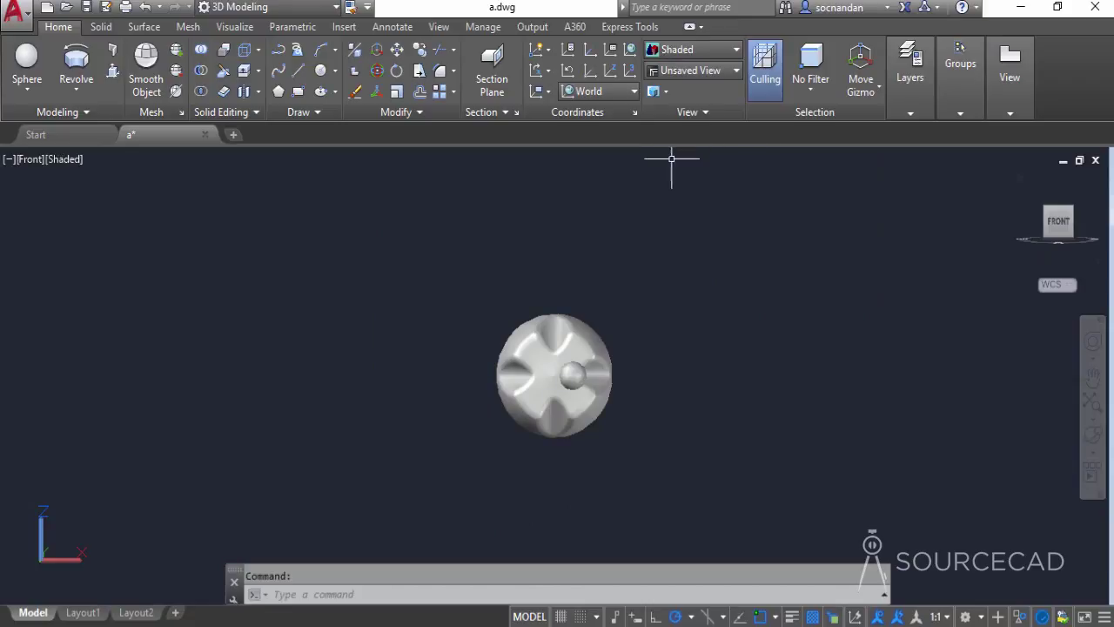
pyautogui.scroll(4, 600, 405)
pyautogui.scroll(2, 619, 394)
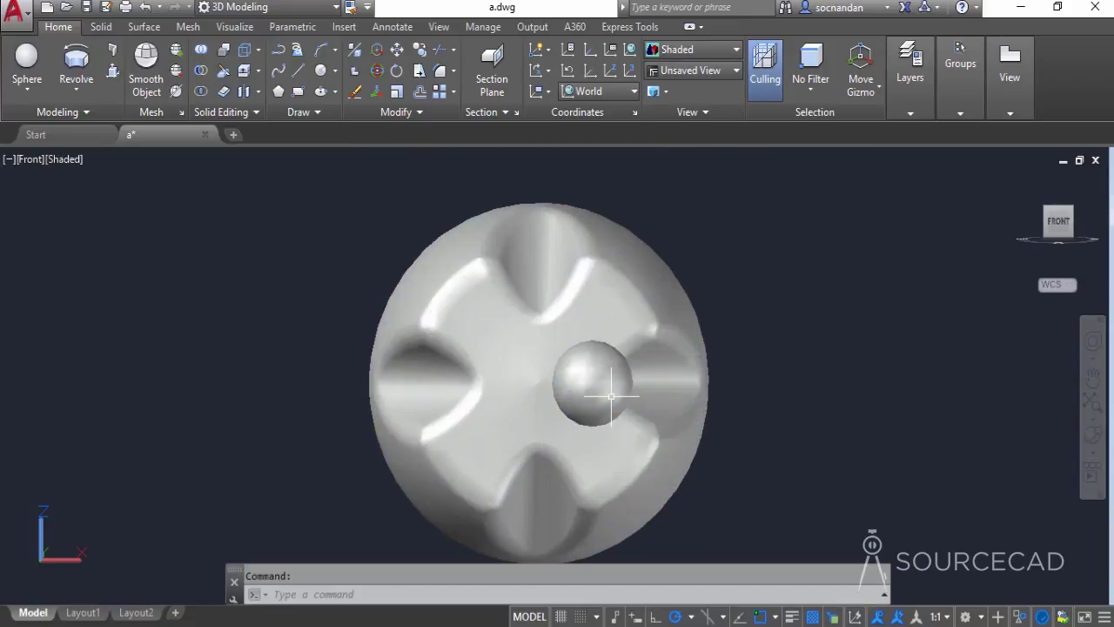
pyautogui.click(607, 363)
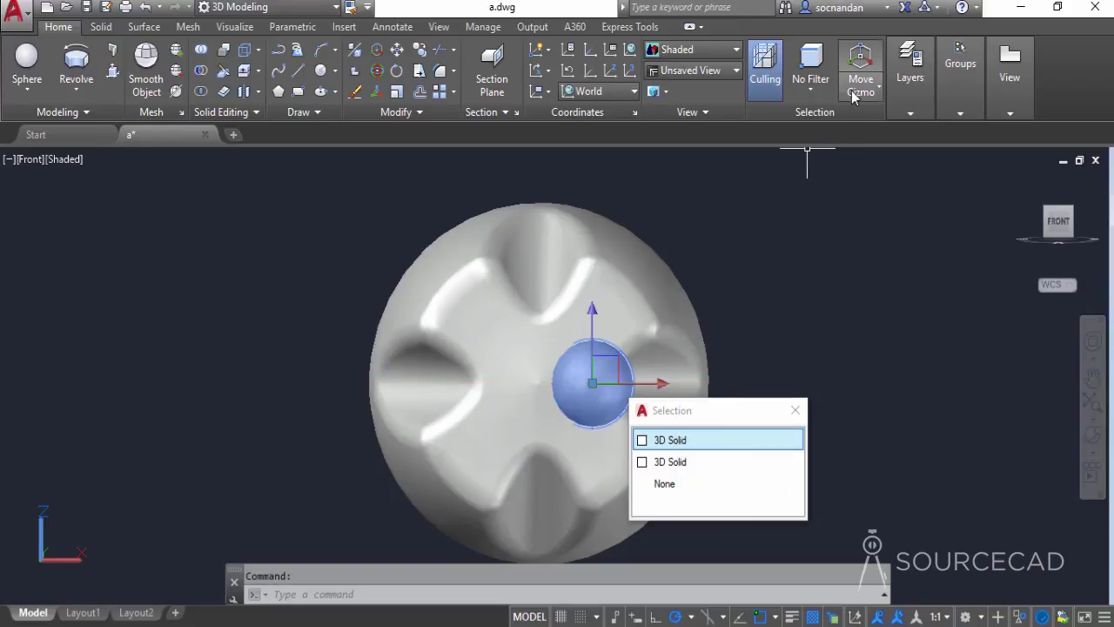
pyautogui.click(662, 388)
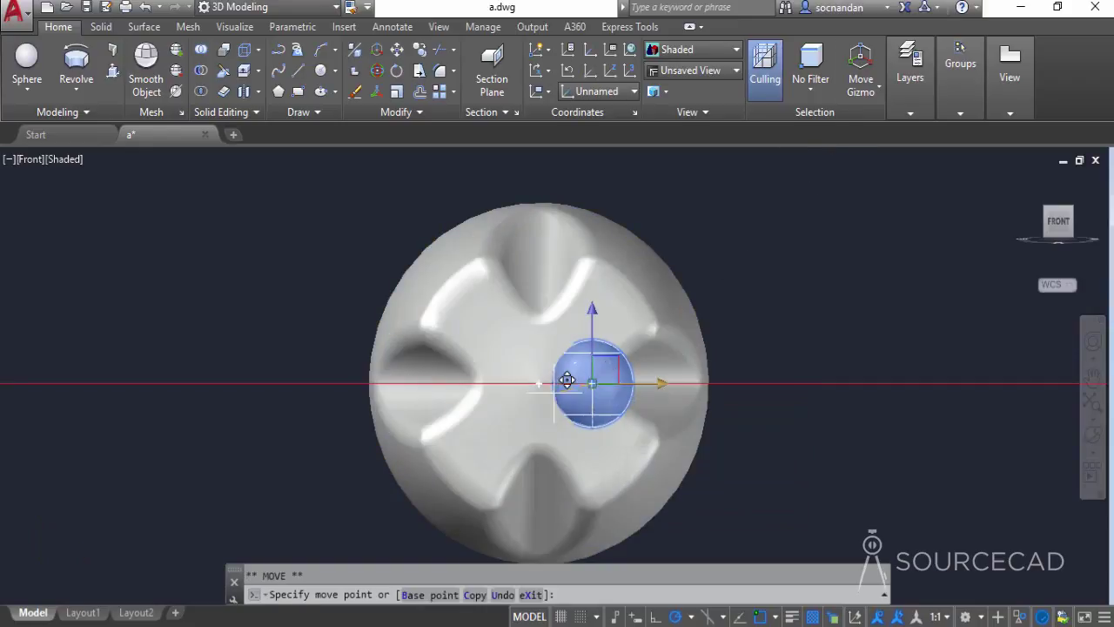
pyautogui.press('Escape')
pyautogui.click(861, 83)
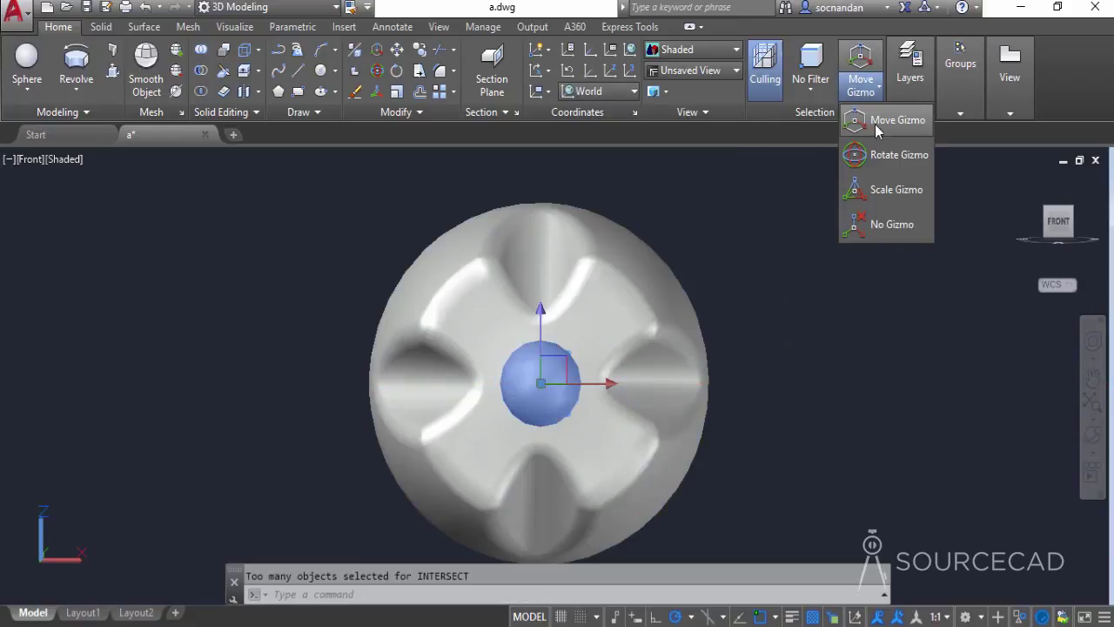
pyautogui.click(820, 138)
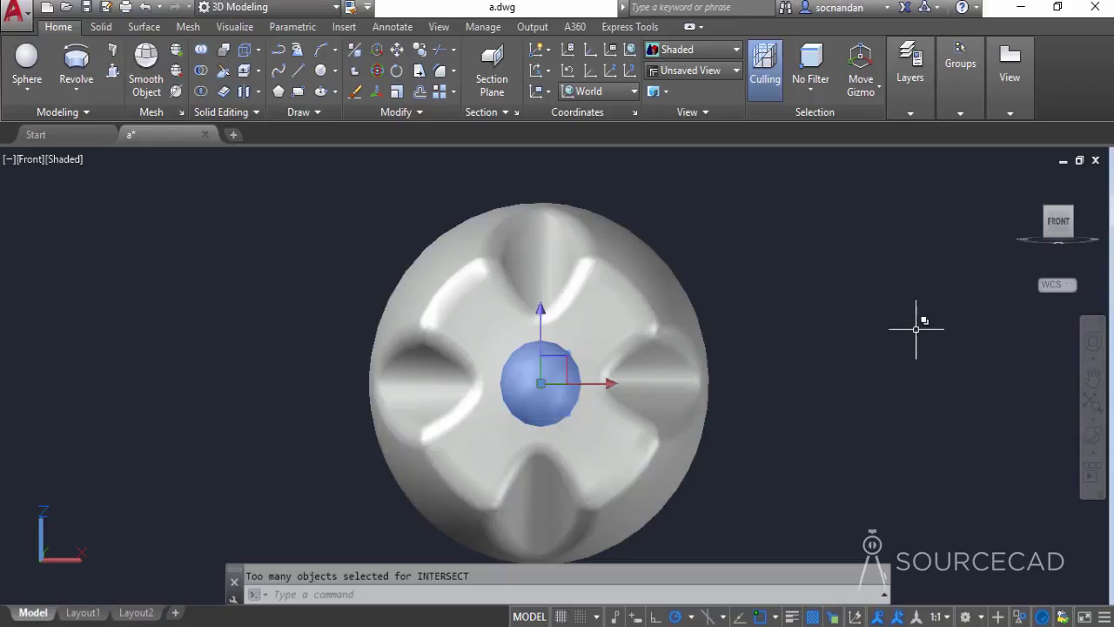
# Step: View the base from below and lower the sphere along Z into it, with Osnap and Polar off
pyautogui.click(1095, 440)
pyautogui.moveTo(555, 246); pyautogui.dragTo(480, 545)
pyautogui.moveTo(514, 381); pyautogui.dragTo(599, 218)
pyautogui.rightClick(601, 218)
pyautogui.click(615, 227)
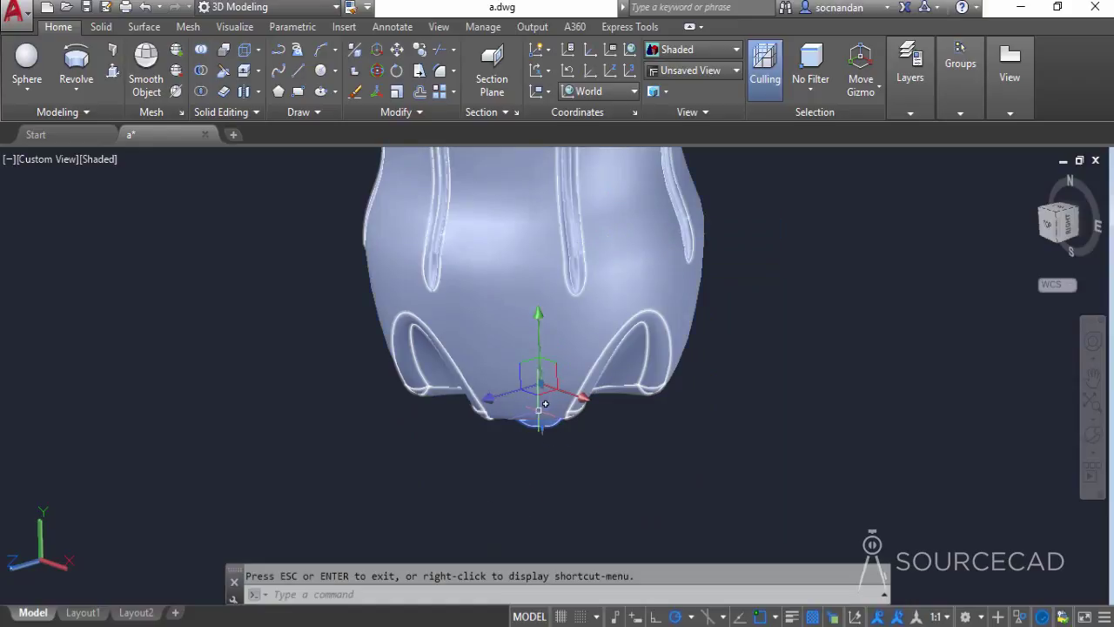
pyautogui.scroll(2, 545, 406)
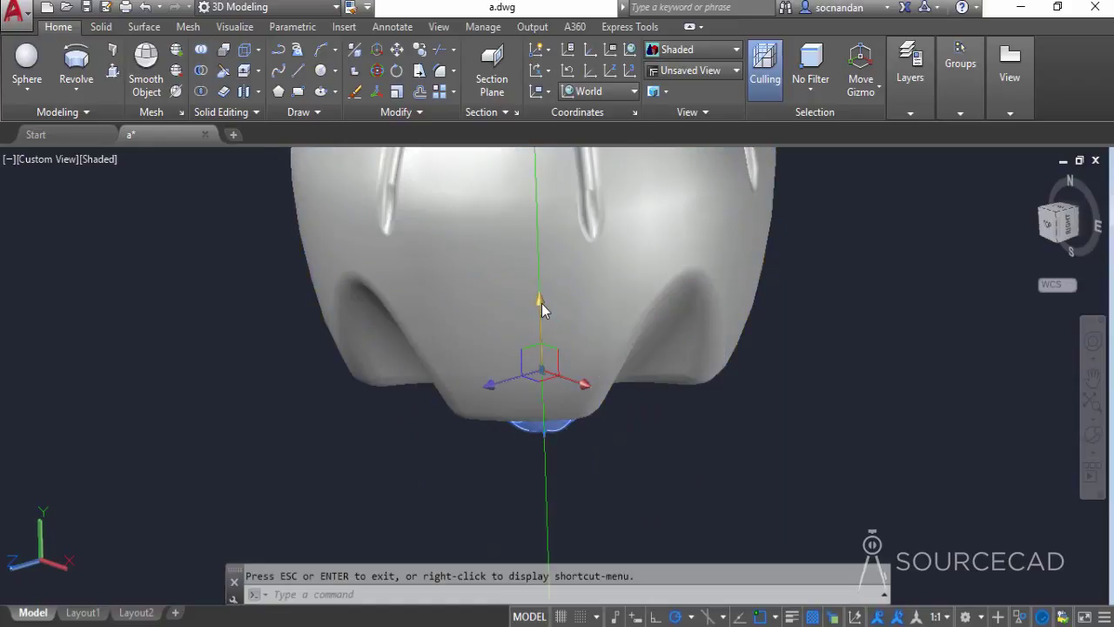
pyautogui.click(552, 355)
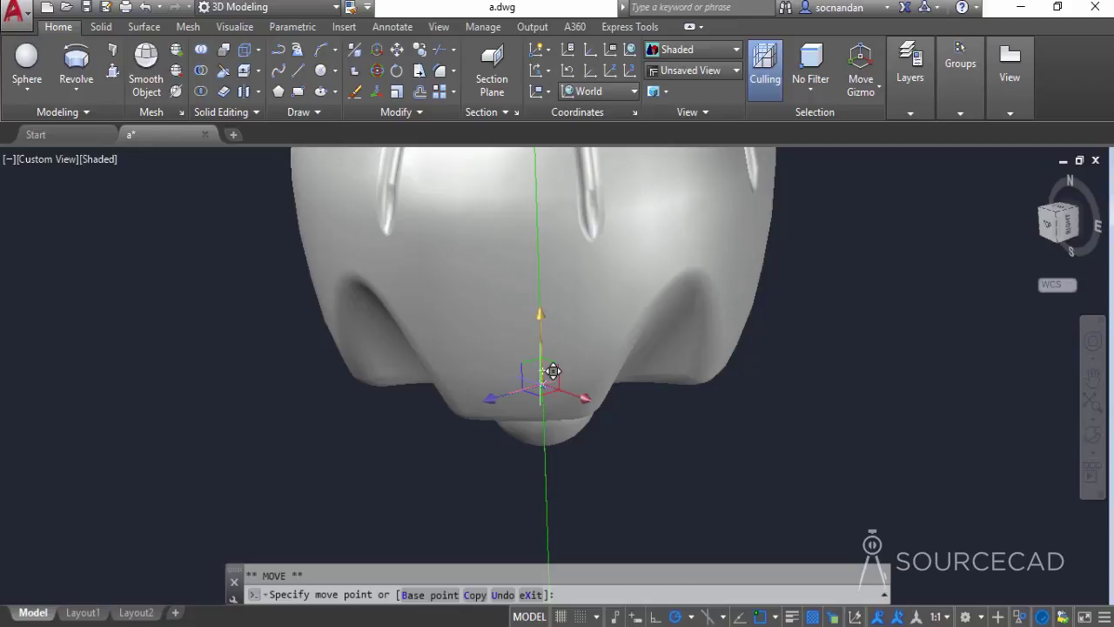
pyautogui.click(761, 616)
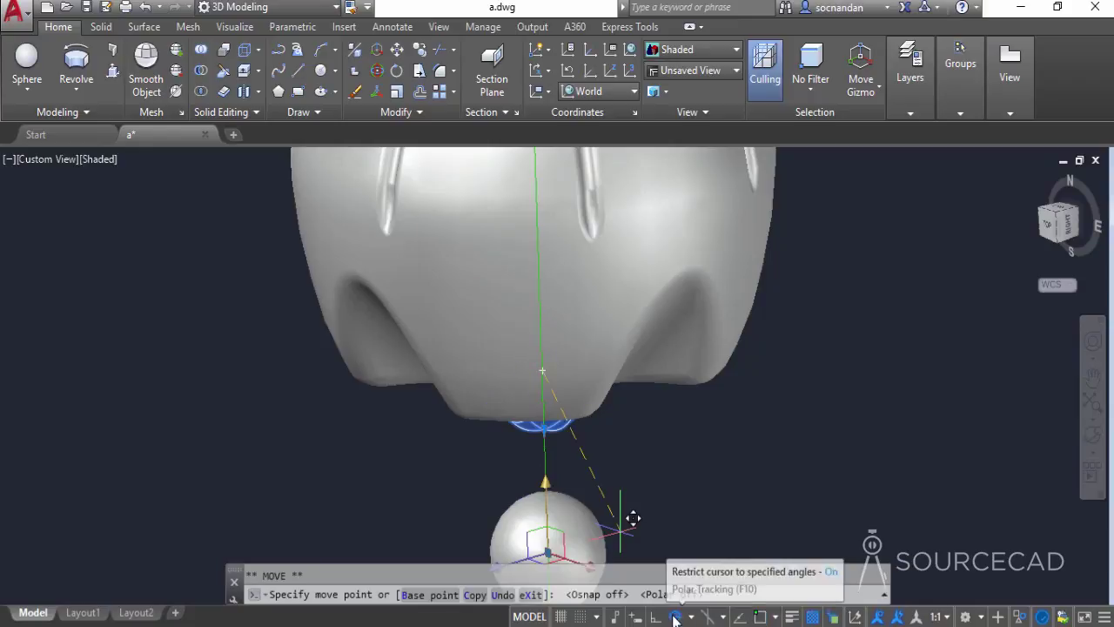
pyautogui.click(674, 617)
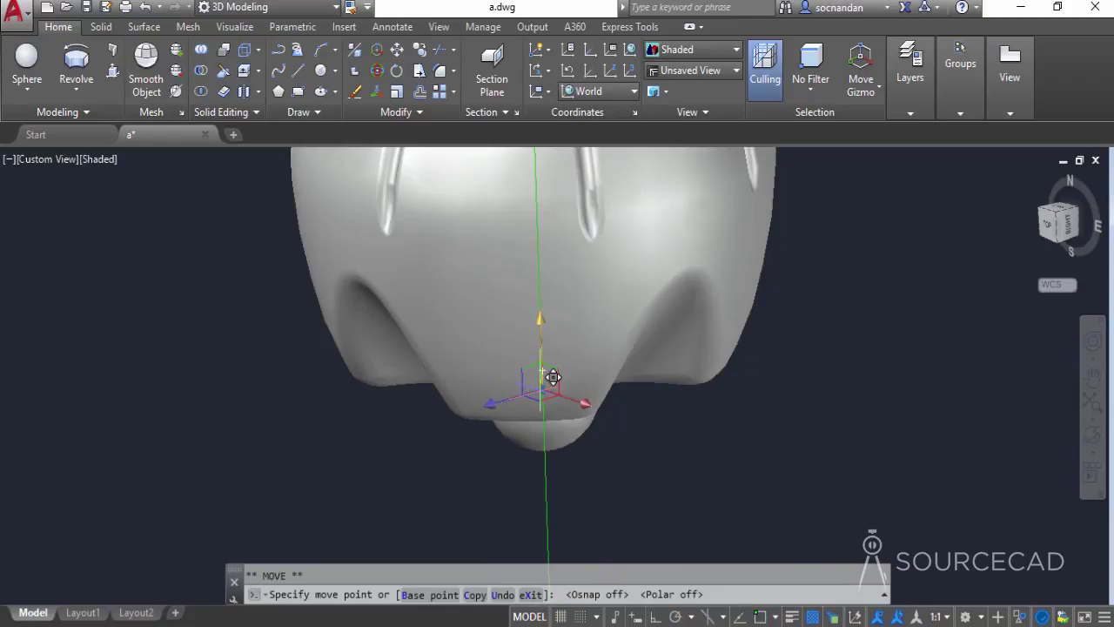
pyautogui.click(540, 393)
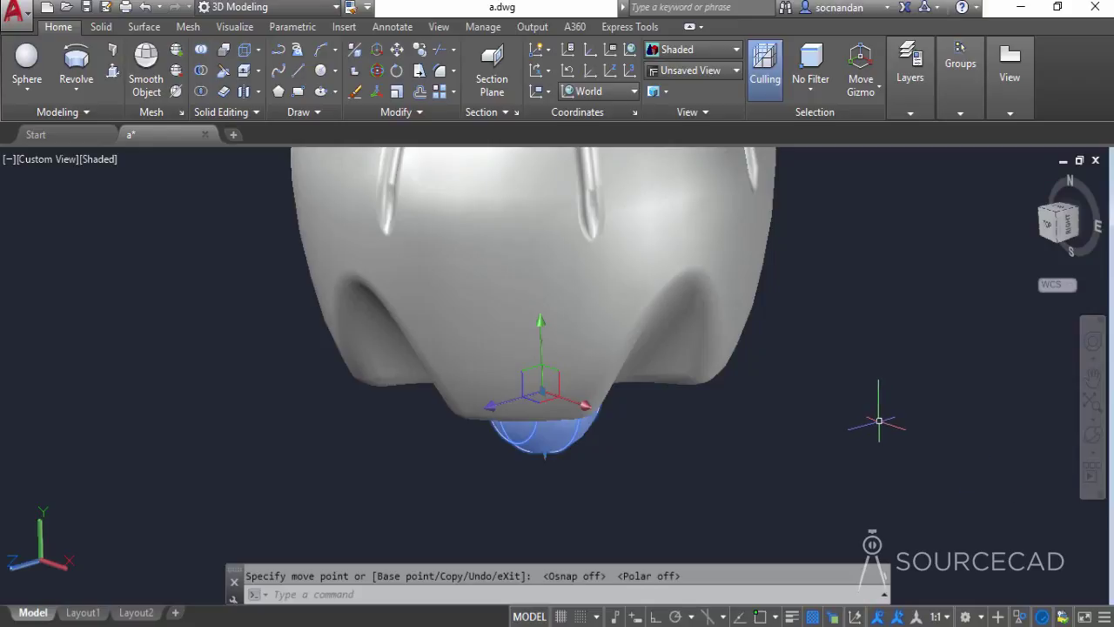
pyautogui.press('Escape')
# Step: Check the sphere's position from another angle, reselect it, and leave it in place facing the base
pyautogui.click(1094, 437)
pyautogui.moveTo(478, 368); pyautogui.dragTo(455, 264)
pyautogui.press('Escape')
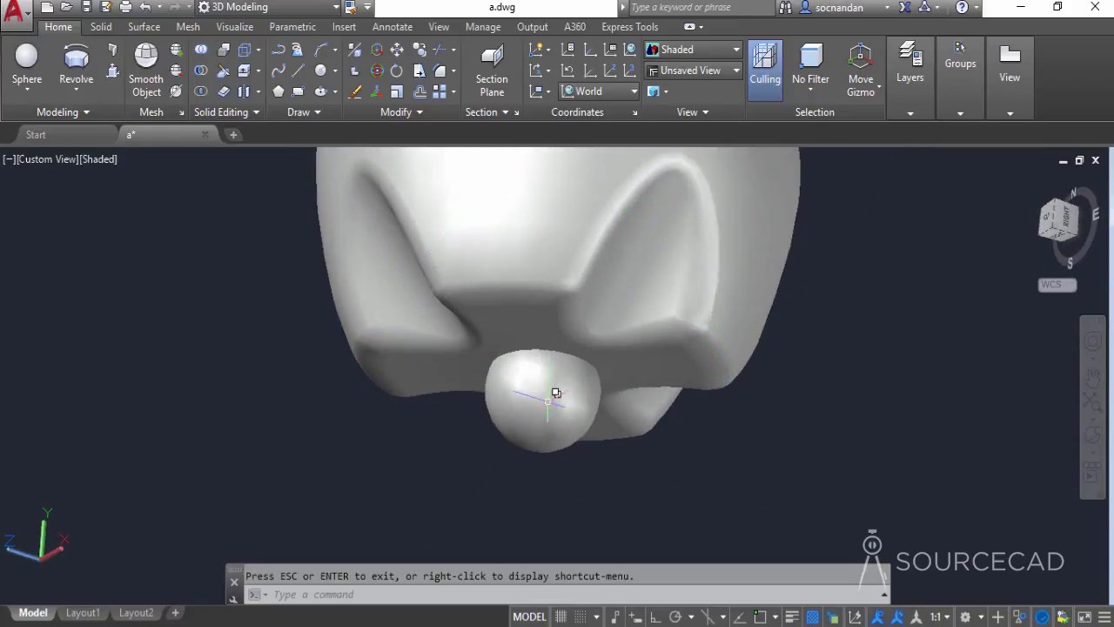
pyautogui.click(552, 380)
pyautogui.click(555, 368)
pyautogui.click(554, 370)
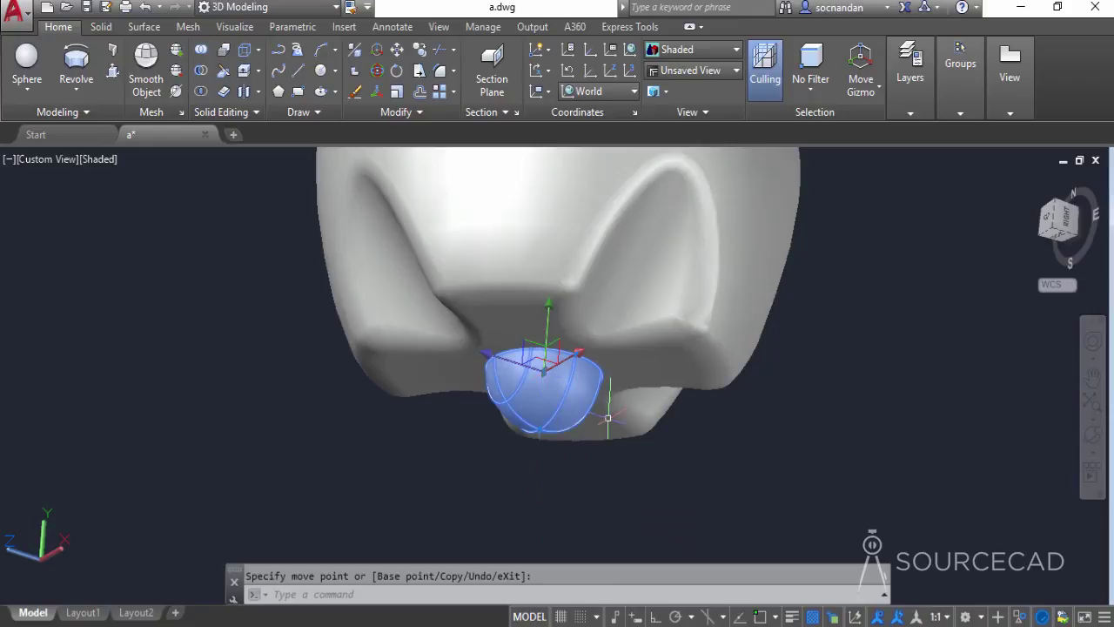
pyautogui.press('Escape')
pyautogui.press('Escape')
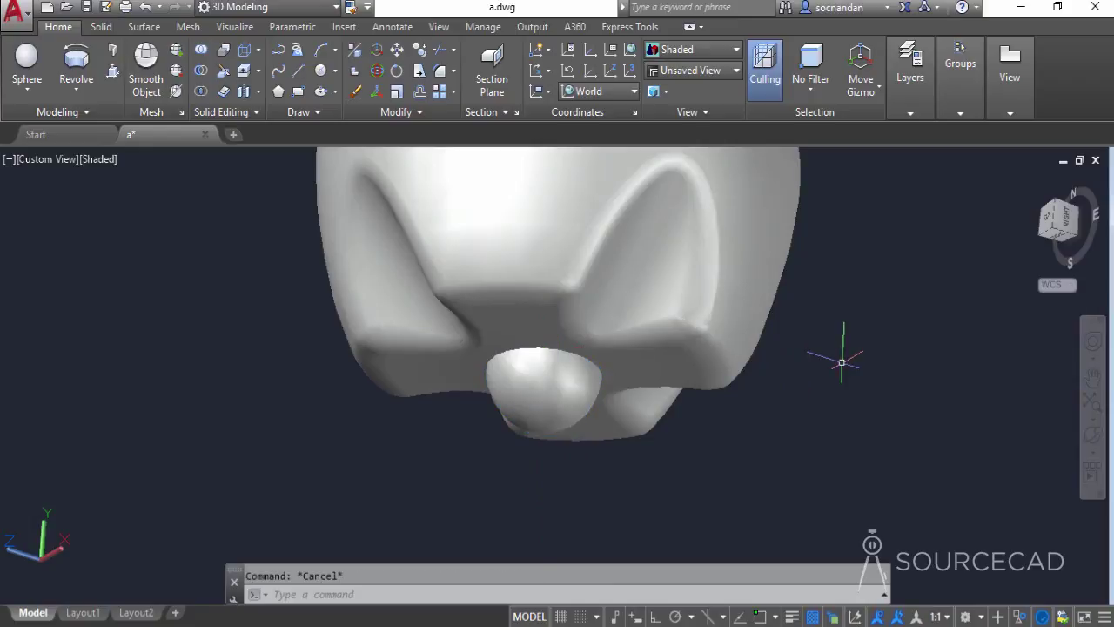
pyautogui.click(1093, 434)
pyautogui.moveTo(523, 383); pyautogui.dragTo(219, 316)
# Step: Subtract the sphere from the bottle solid, leaving a round dimple in the base centre
pyautogui.rightClick(239, 321)
pyautogui.click(248, 306)
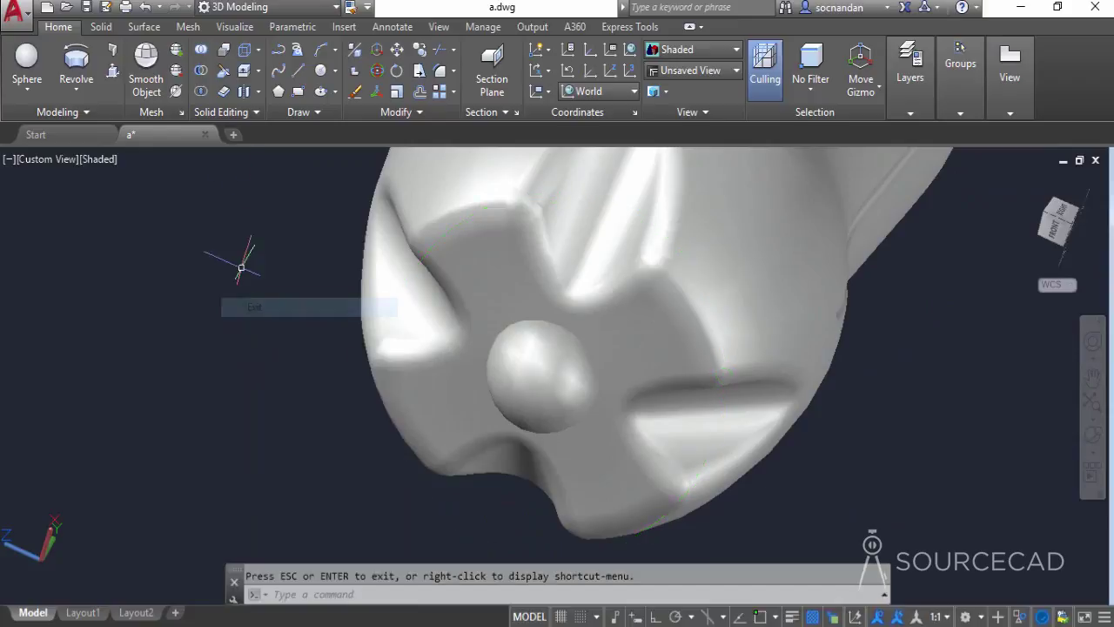
pyautogui.click(202, 70)
pyautogui.click(489, 209)
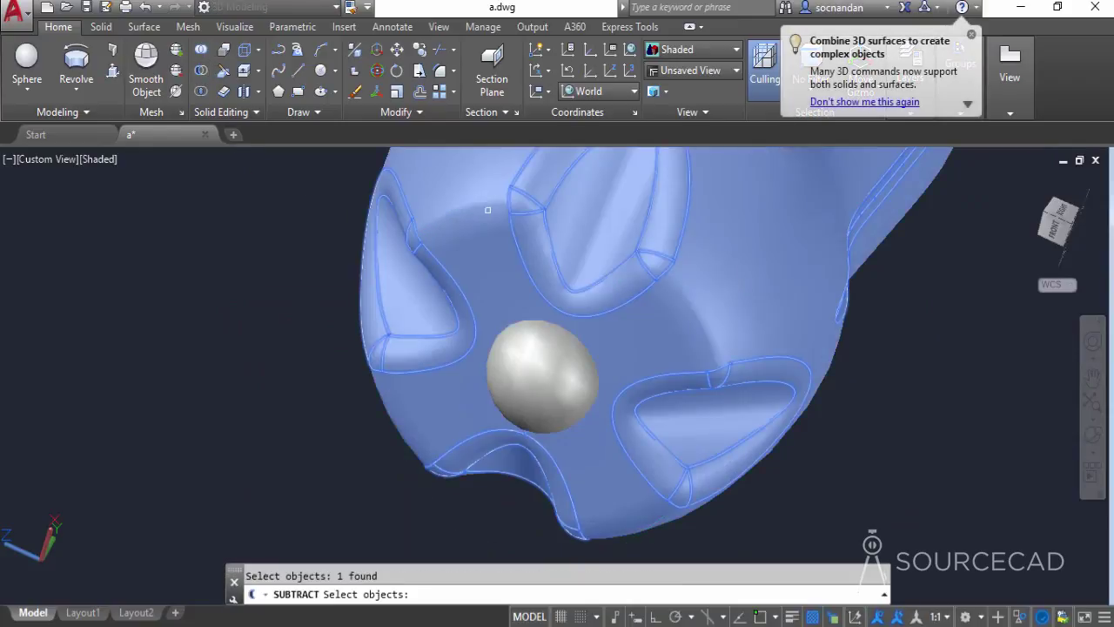
pyautogui.press('Return')
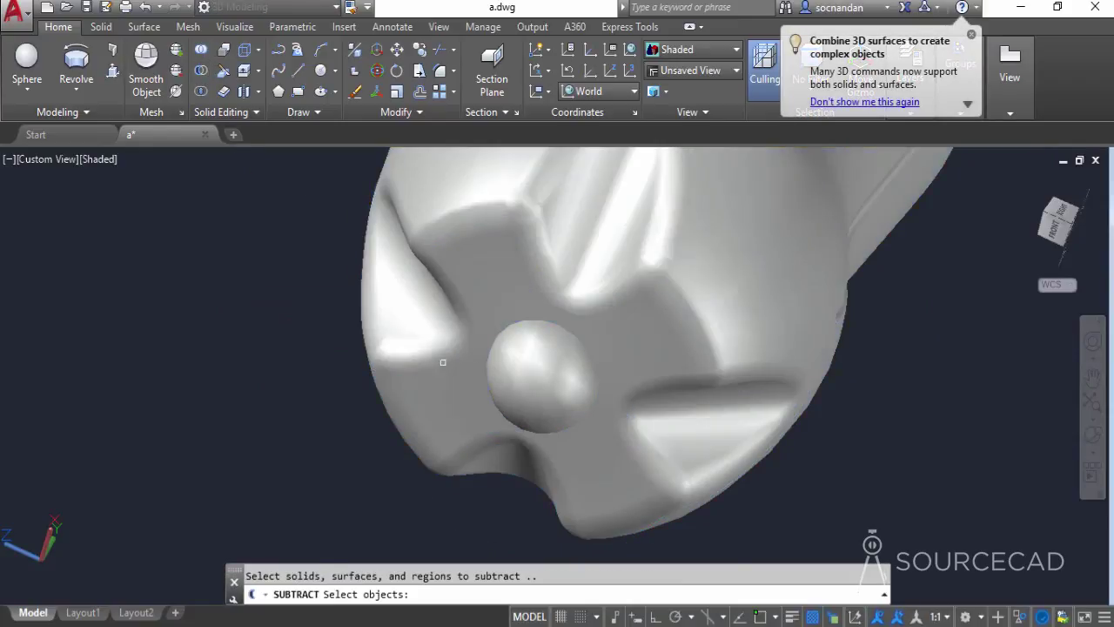
pyautogui.click(547, 378)
pyautogui.click(620, 442)
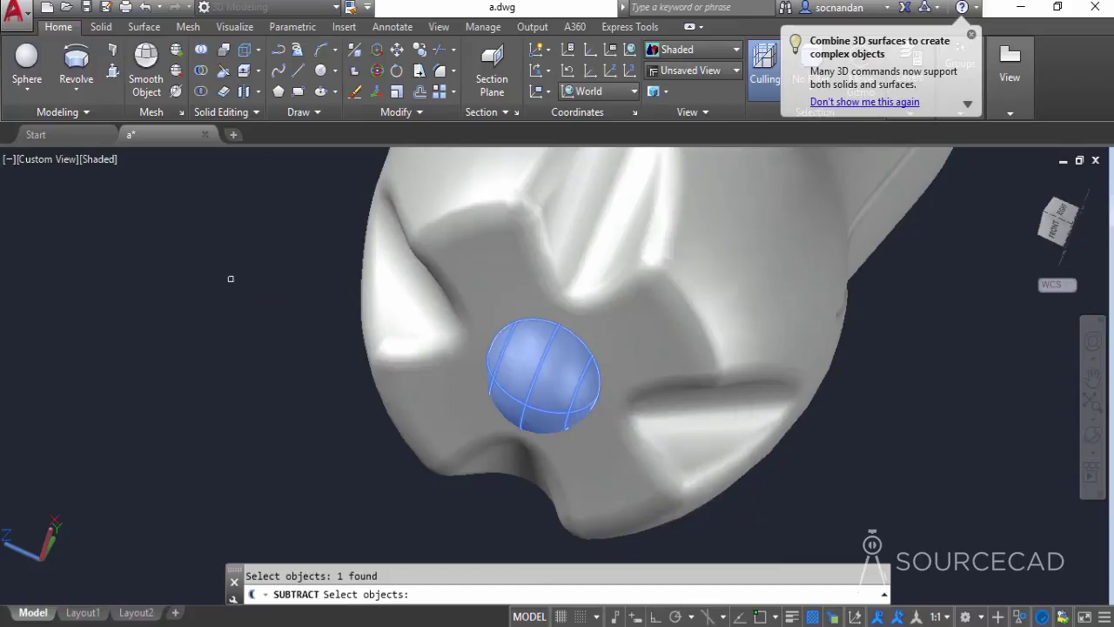
pyautogui.press('Return')
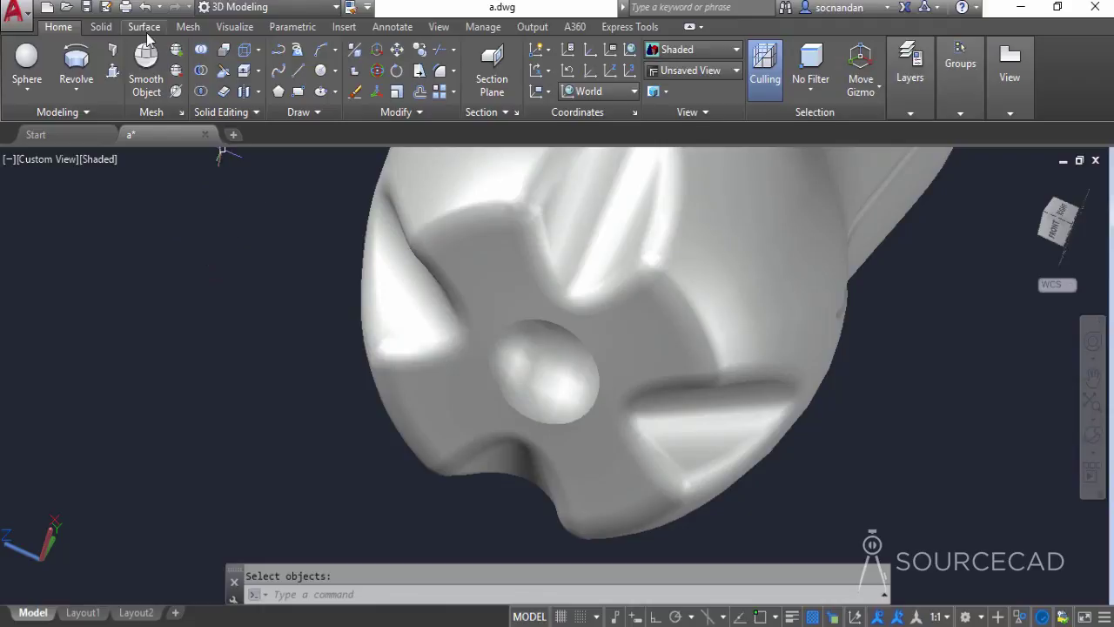
pyautogui.click(103, 27)
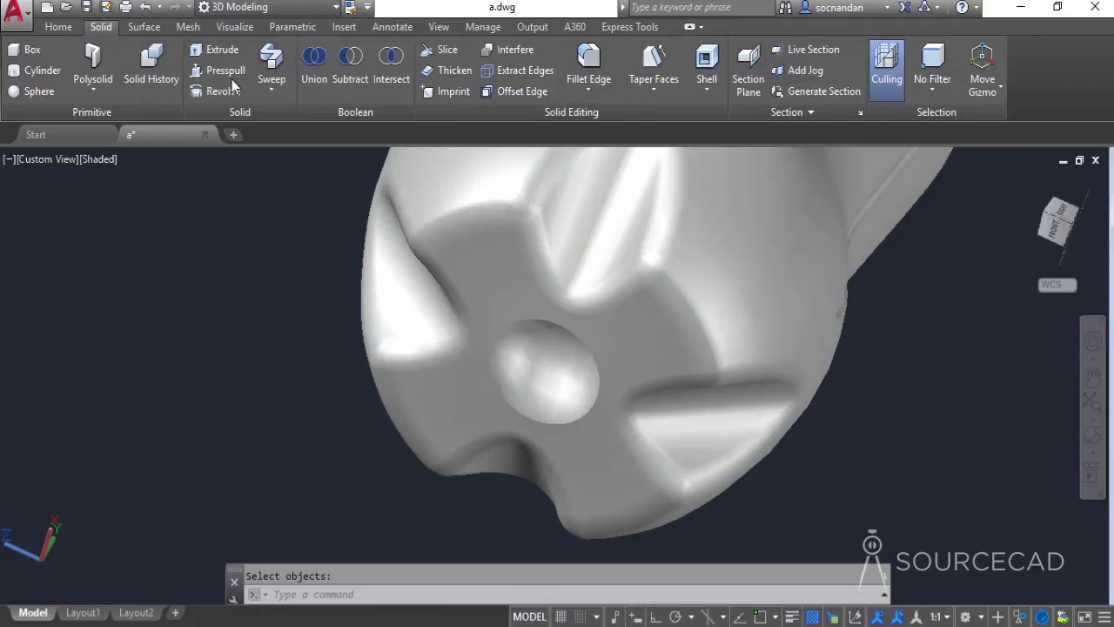
# Step: Fillet the dimple's circular rim, setting and widening the radius with two picked points
pyautogui.click(588, 60)
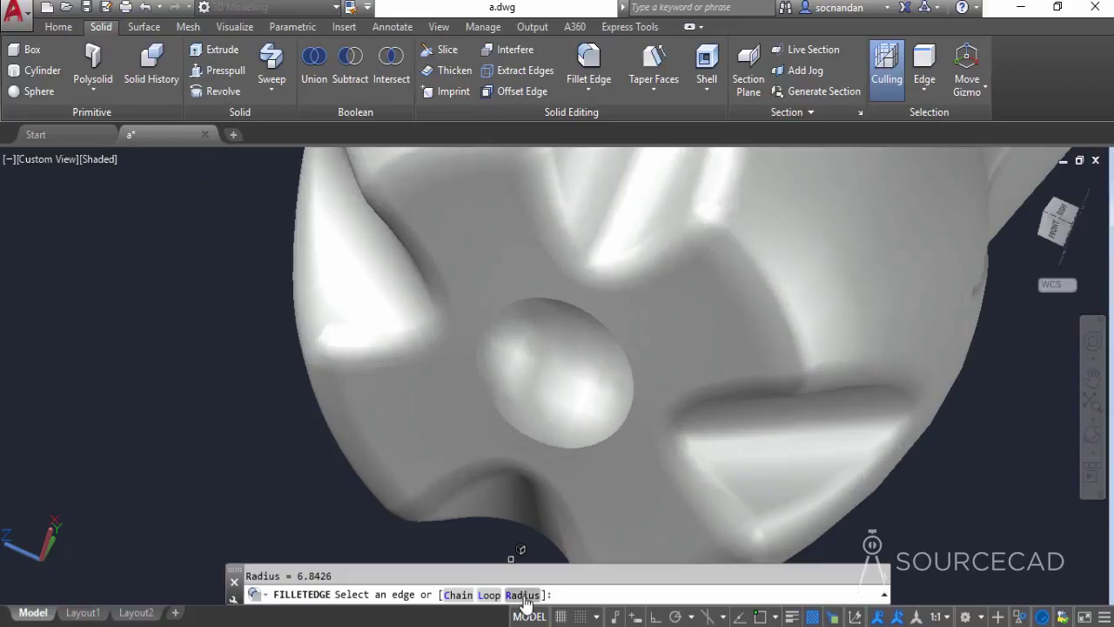
pyautogui.click(520, 596)
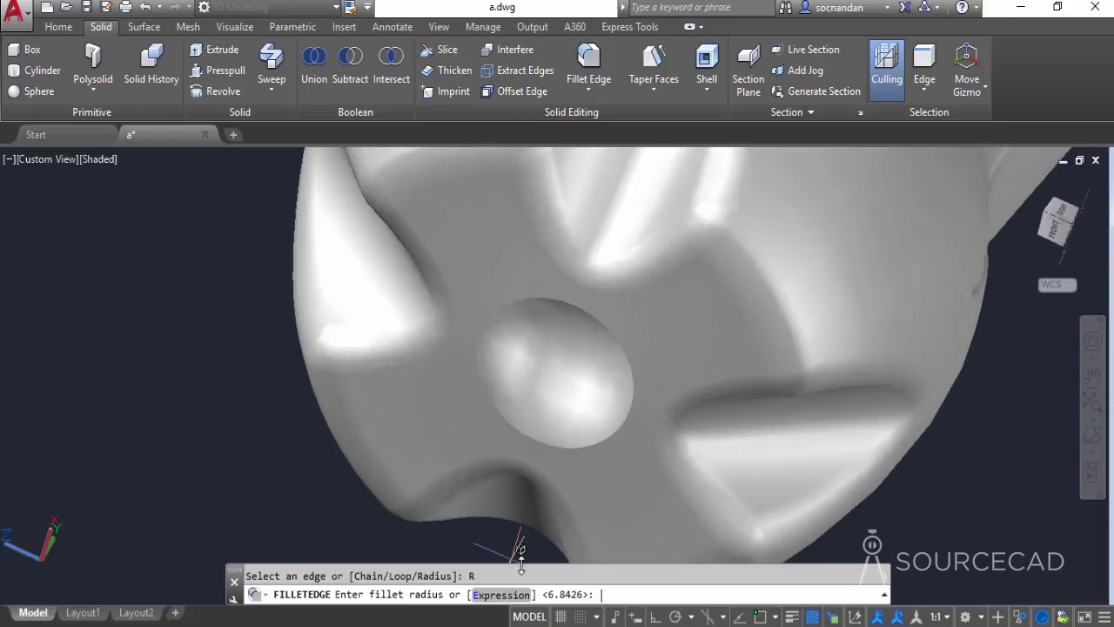
pyautogui.click(1057, 239)
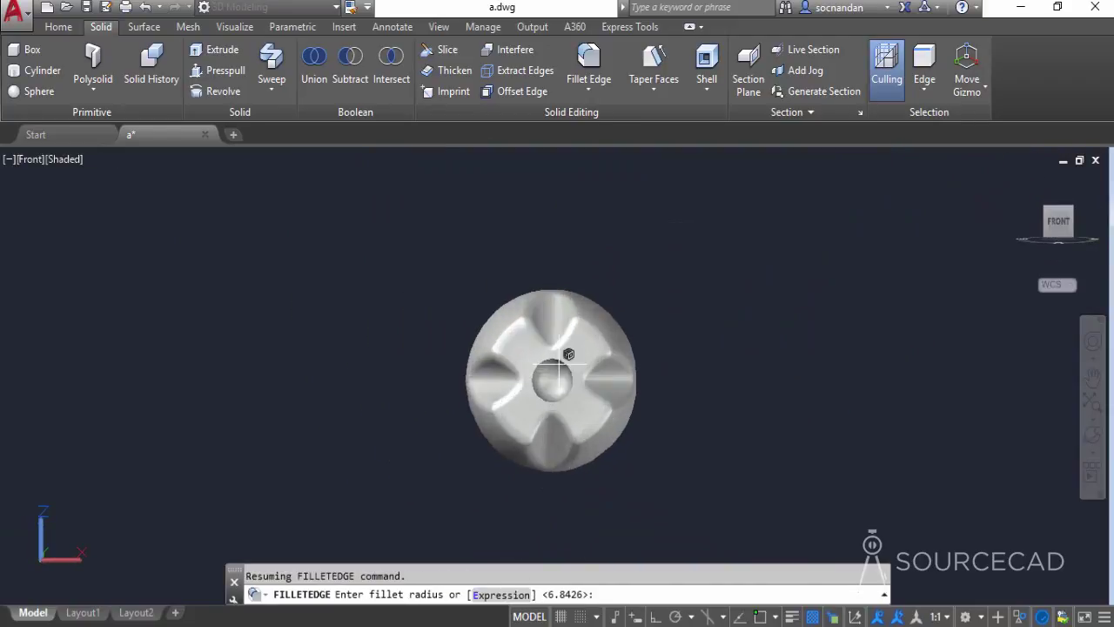
pyautogui.scroll(6, 557, 366)
pyautogui.click(572, 356)
pyautogui.click(582, 345)
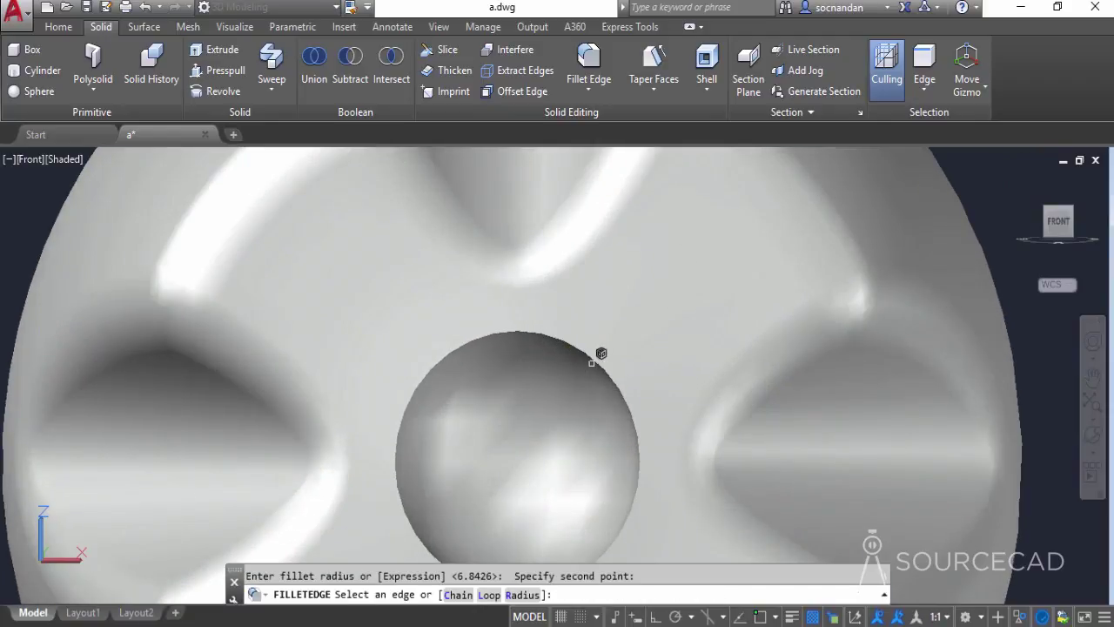
pyautogui.click(585, 357)
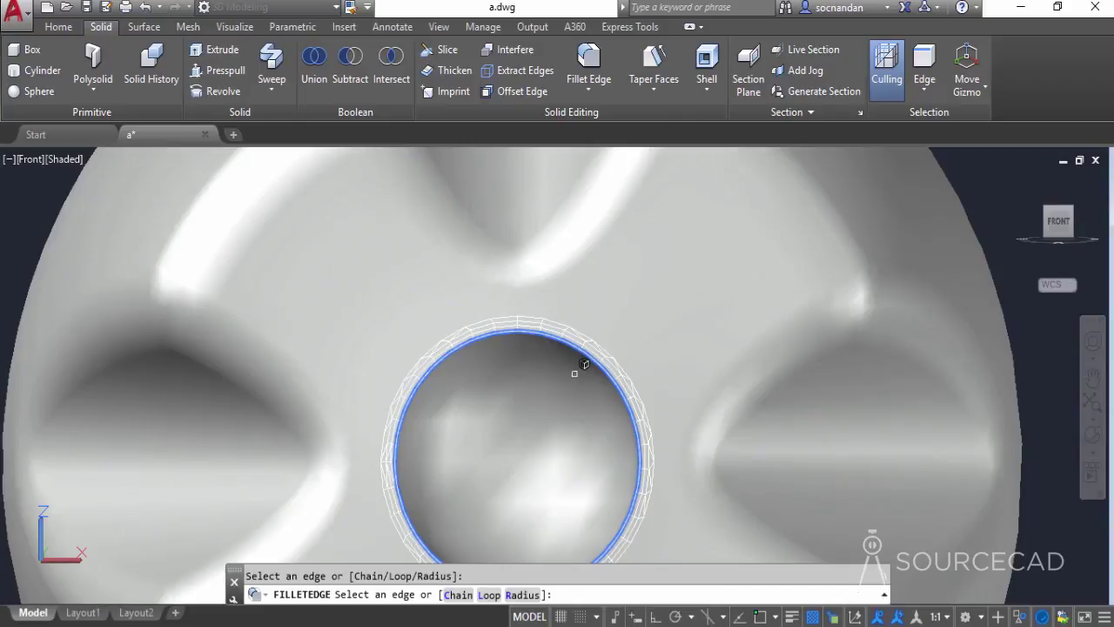
pyautogui.click(527, 595)
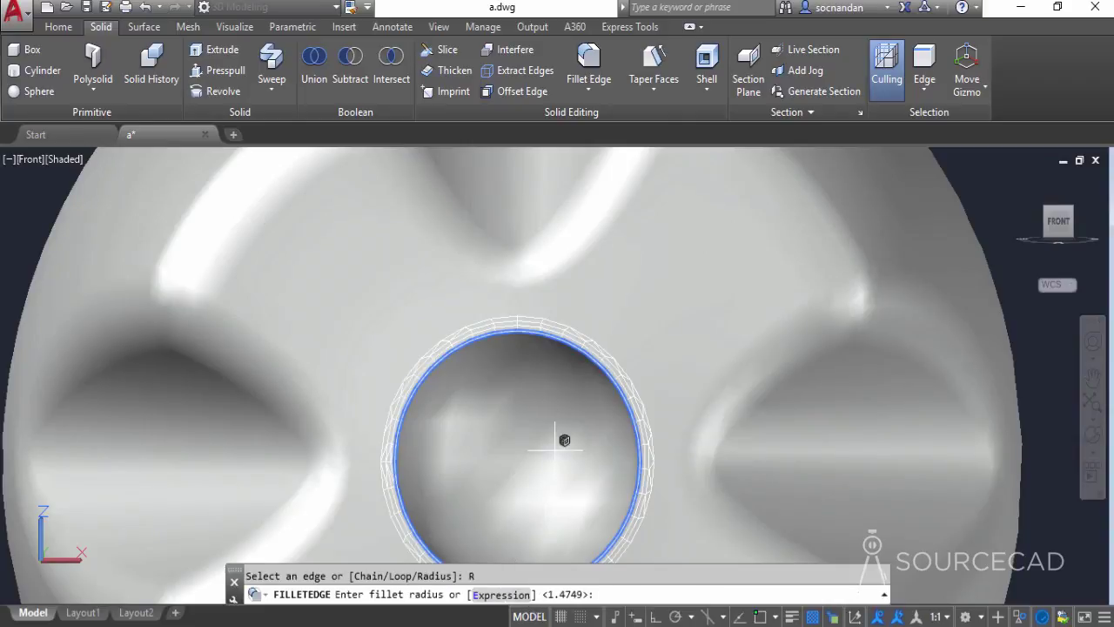
pyautogui.click(584, 376)
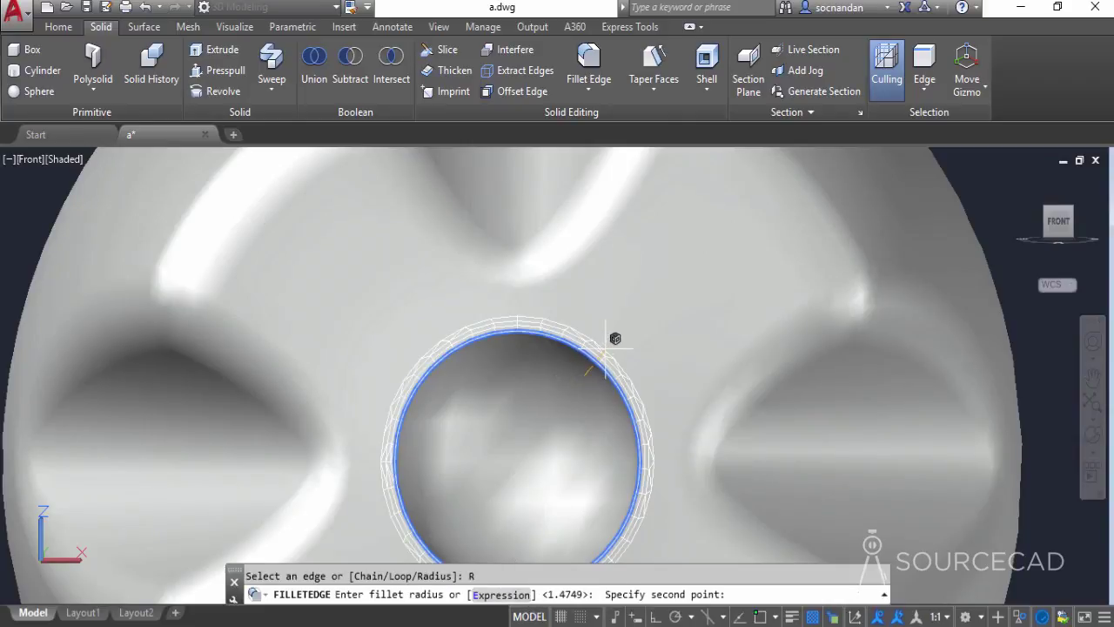
pyautogui.click(606, 347)
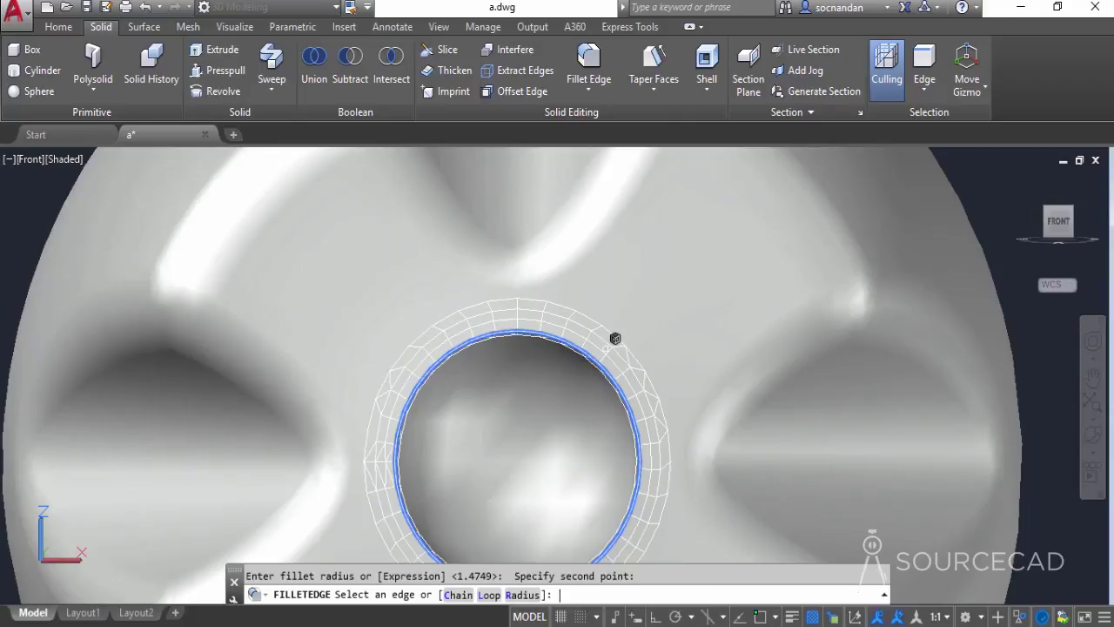
pyautogui.press('Return')
pyautogui.press('Return')
# Step: Orbit the view to display the whole capped bottle
pyautogui.scroll(-5, 612, 341)
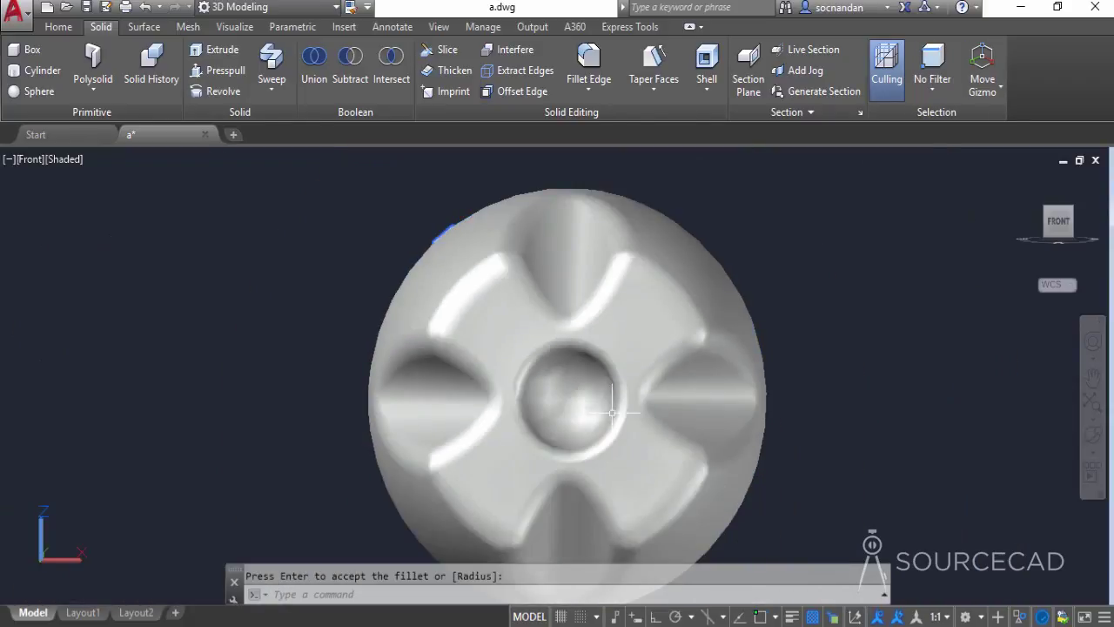
pyautogui.click(1092, 440)
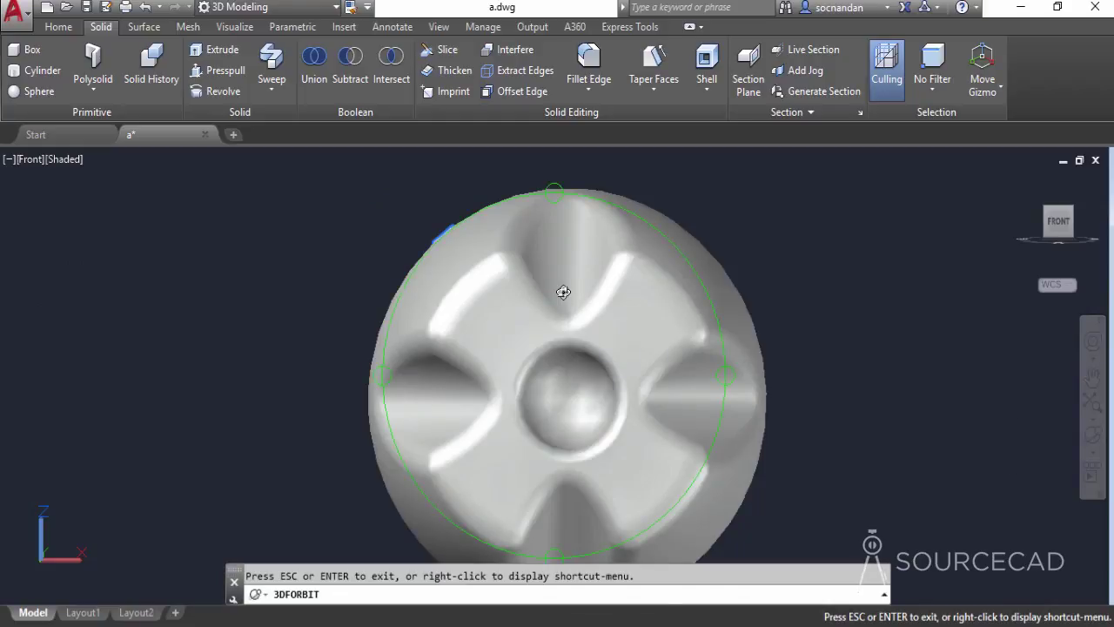
pyautogui.moveTo(570, 269); pyautogui.dragTo(554, 448)
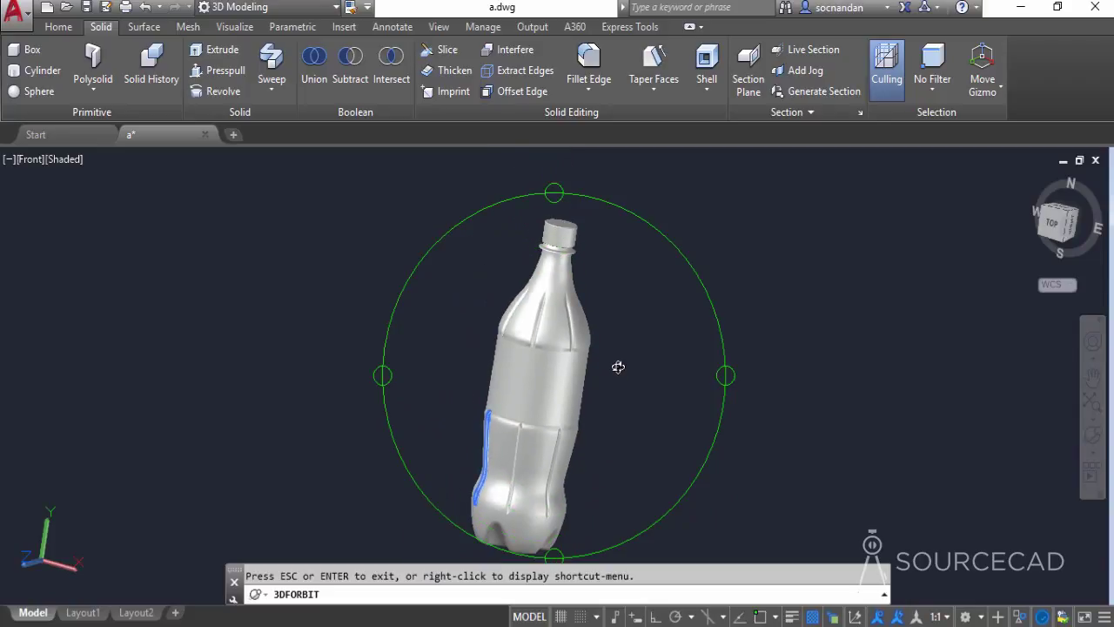
pyautogui.press('Escape')
pyautogui.click(55, 27)
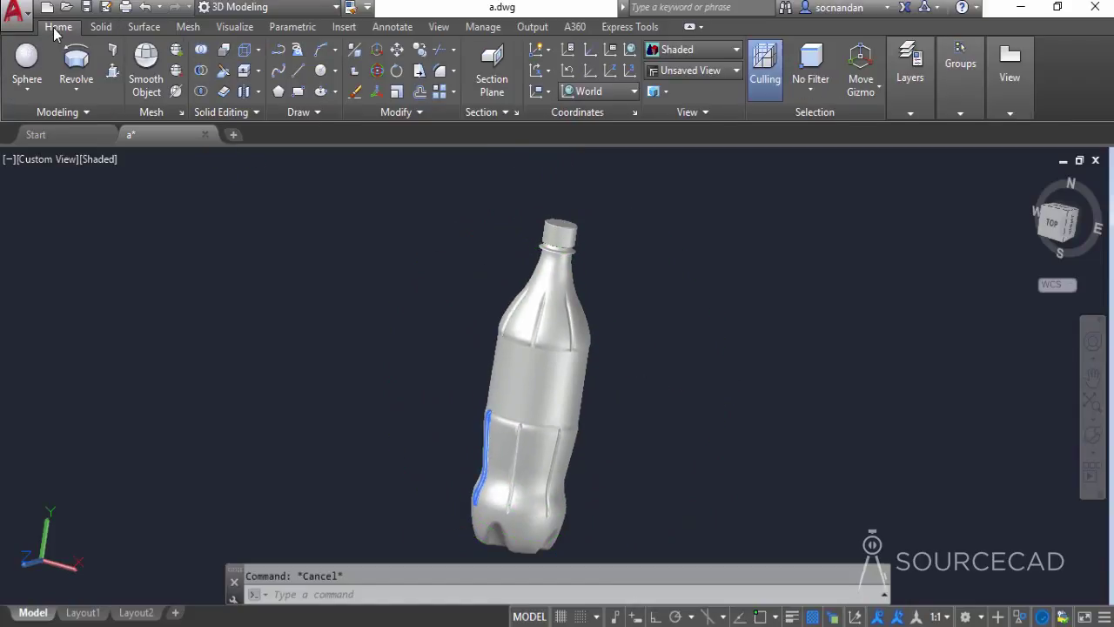
# Step: In Layer Properties, add Layer1 with colour red and Layer2 with colour green
pyautogui.click(914, 83)
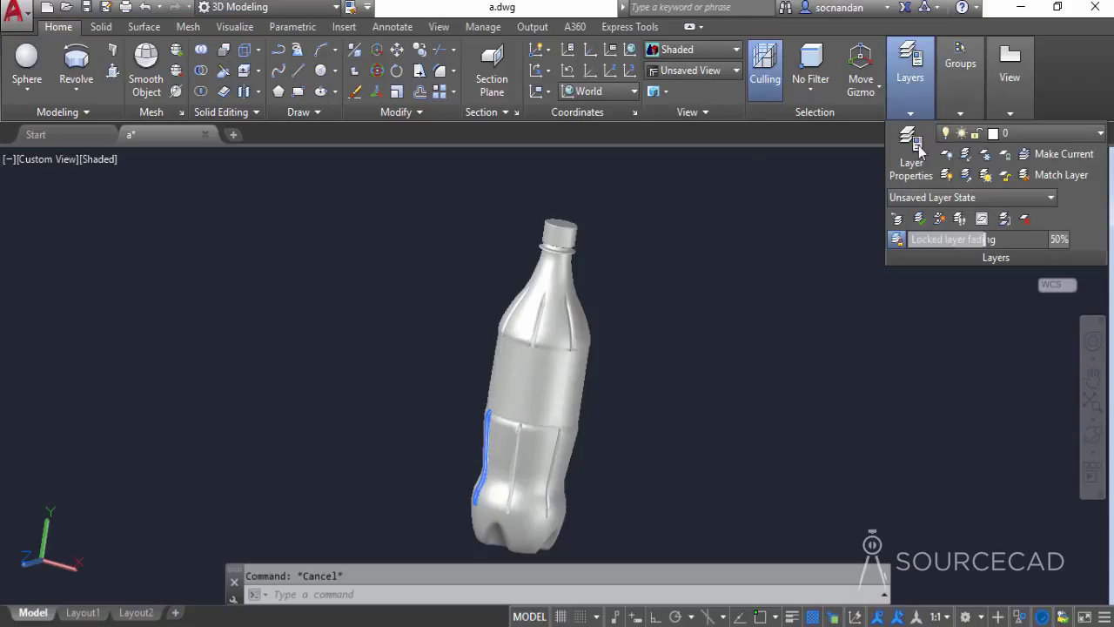
pyautogui.click(918, 157)
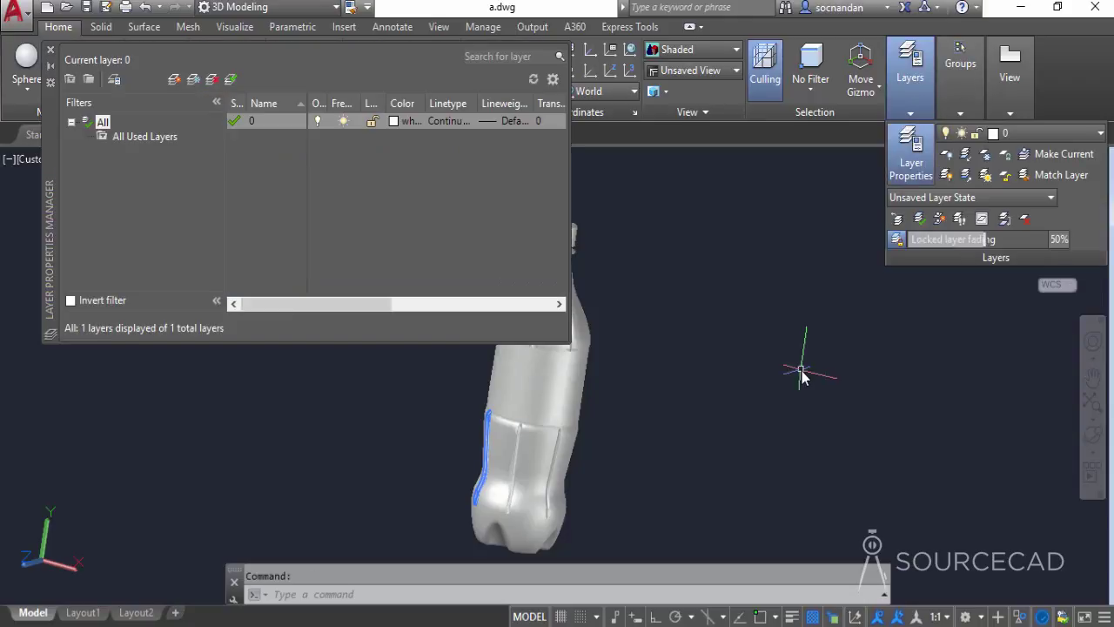
pyautogui.click(175, 81)
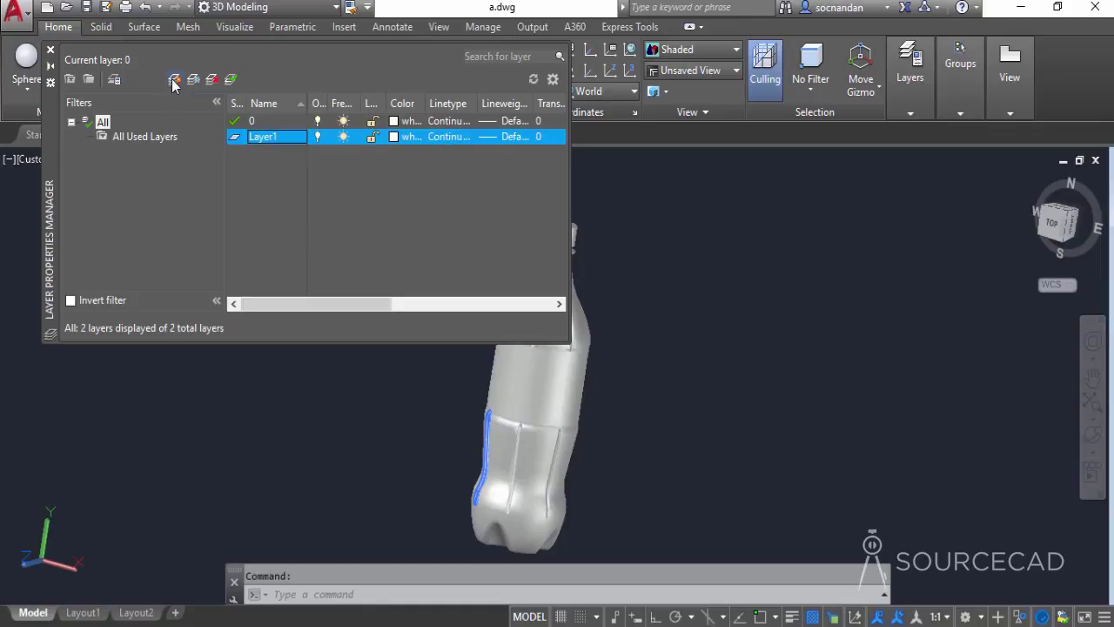
pyautogui.click(174, 80)
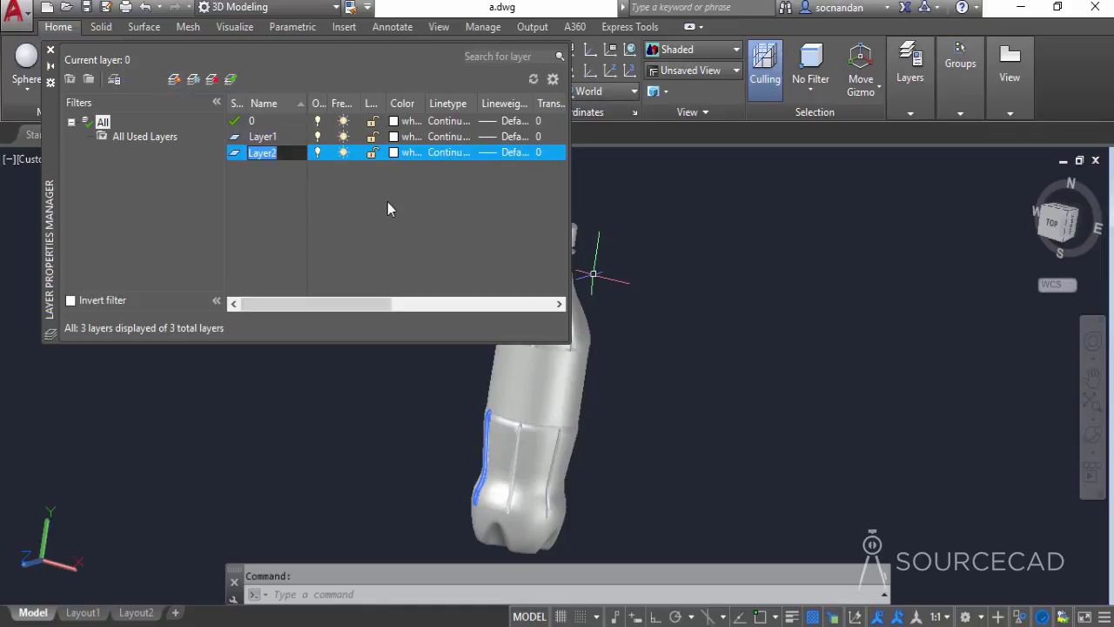
pyautogui.click(393, 138)
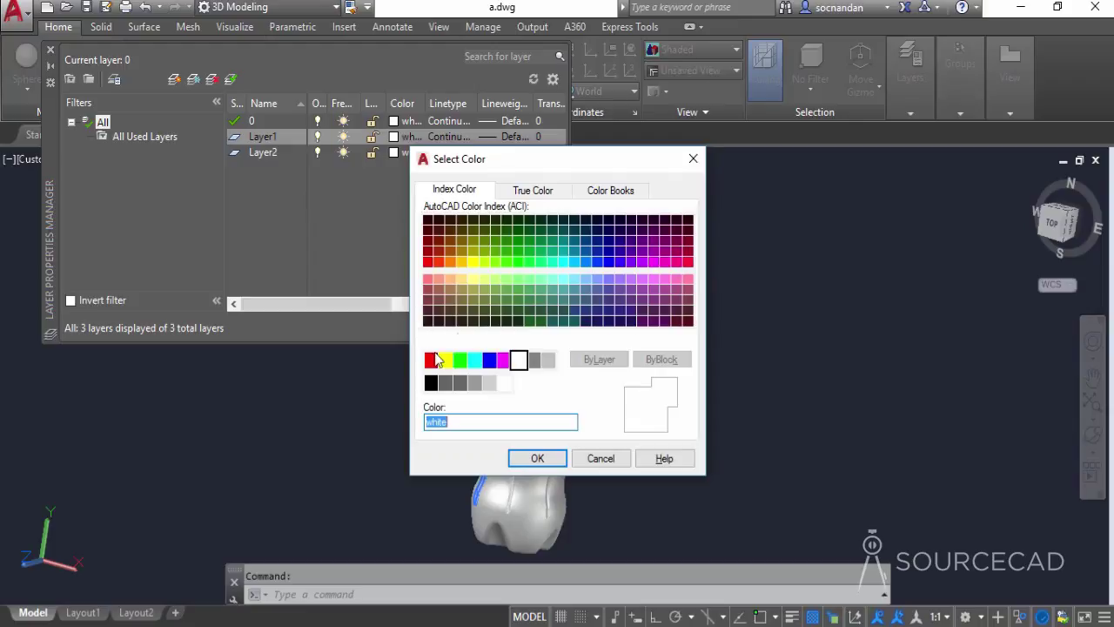
pyautogui.click(435, 364)
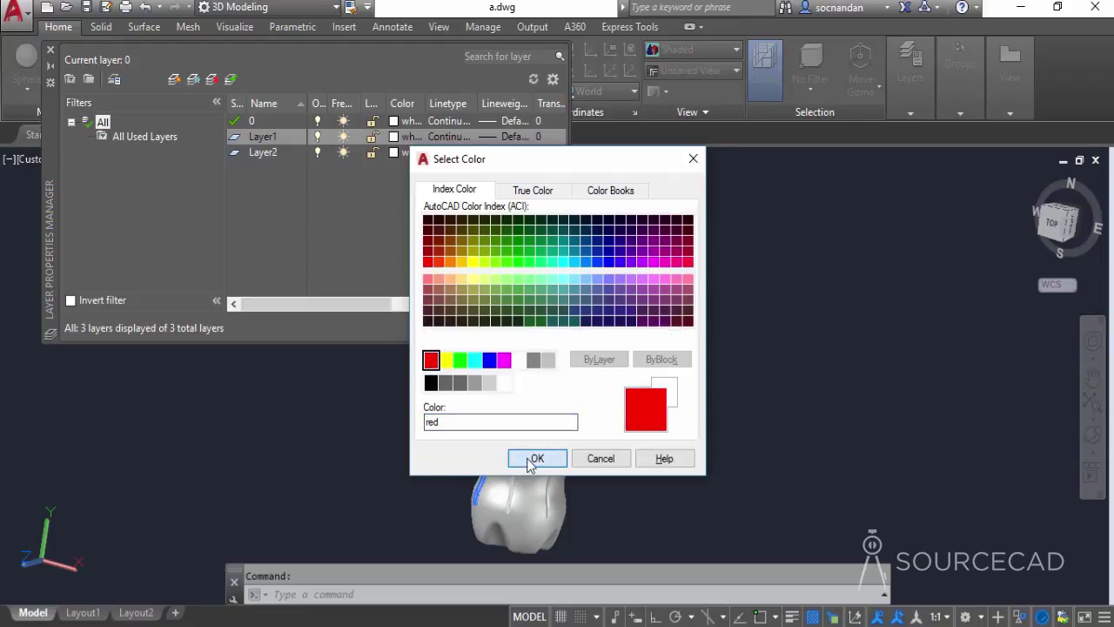
pyautogui.click(528, 460)
pyautogui.click(396, 153)
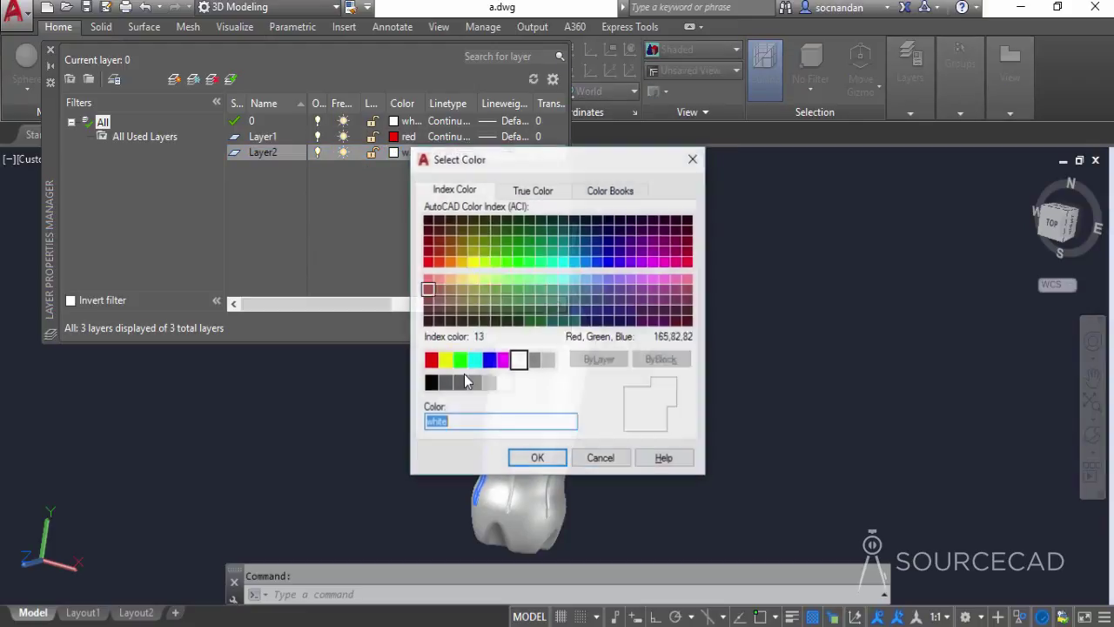
pyautogui.click(460, 360)
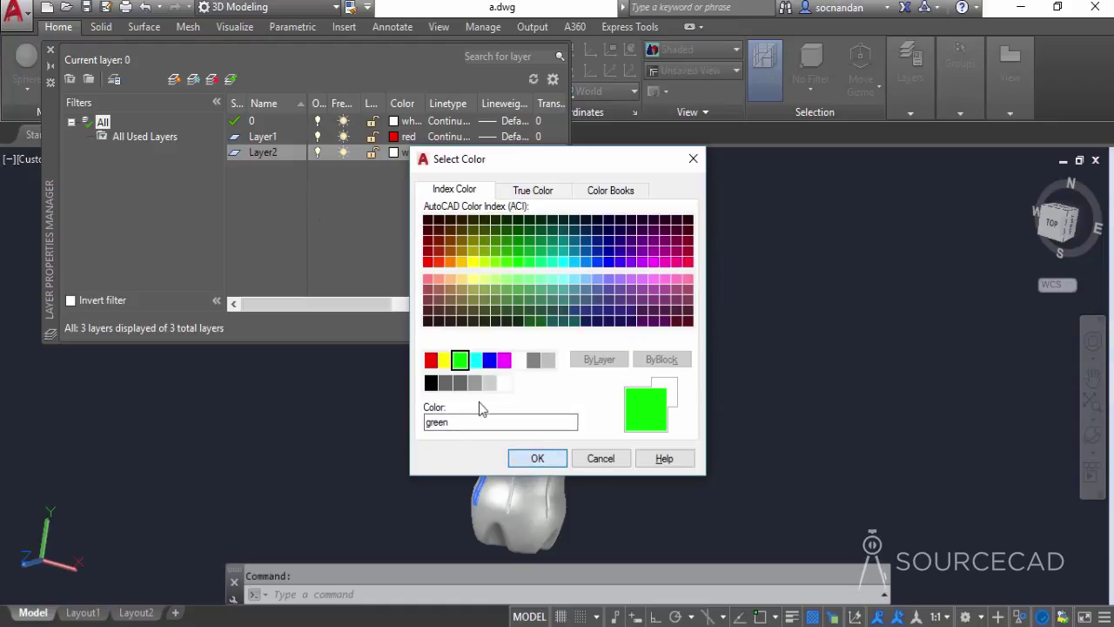
pyautogui.click(533, 459)
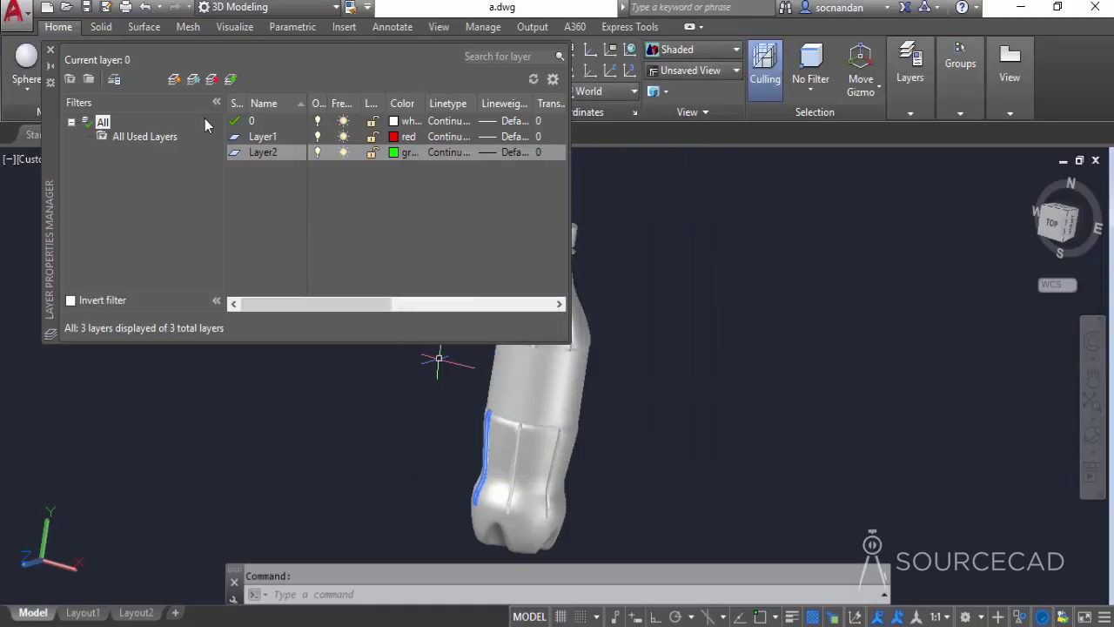
pyautogui.click(49, 52)
pyautogui.press('Escape')
# Step: Put the bottle cap on Layer1 so it turns red
pyautogui.click(564, 224)
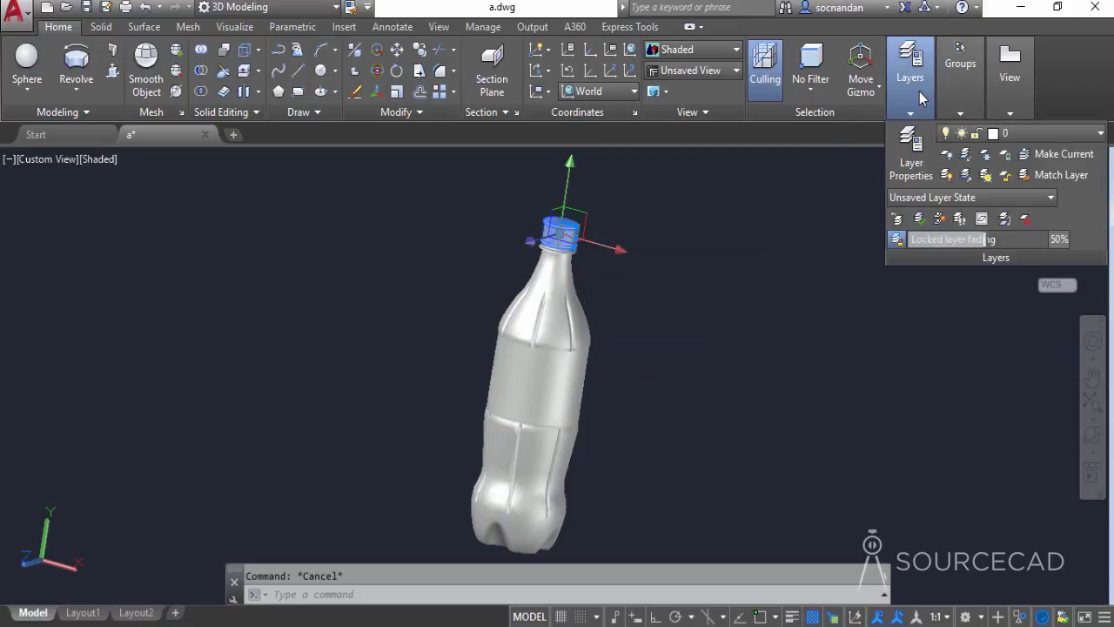
pyautogui.moveTo(927, 113)
pyautogui.click(1049, 132)
pyautogui.click(1057, 176)
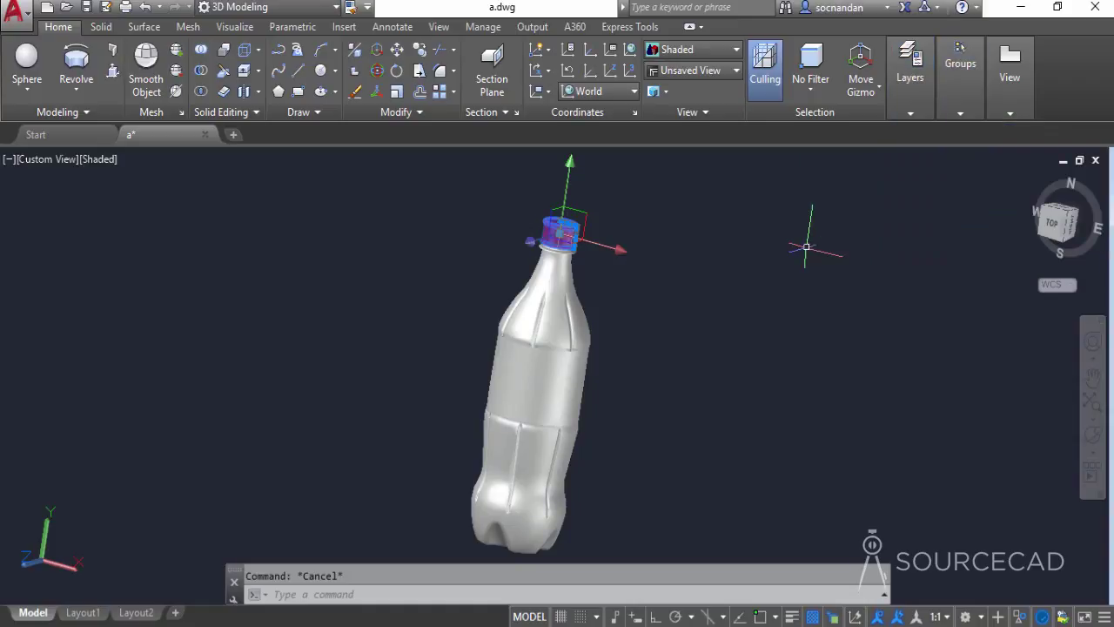
pyautogui.press('Escape')
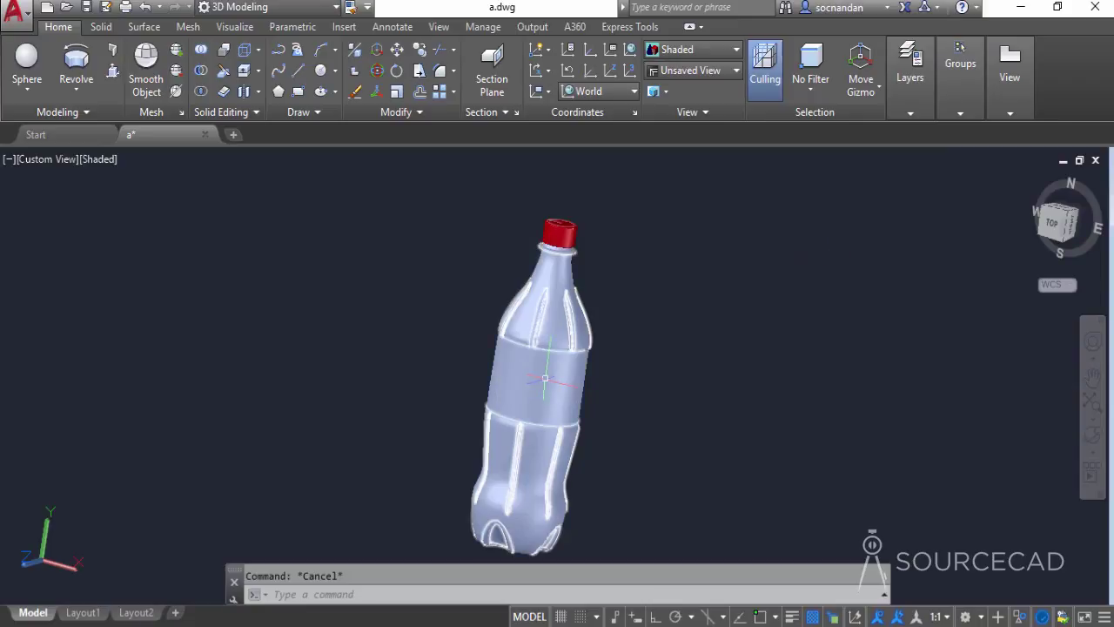
# Step: Put the bottle body on Layer2 so it turns green
pyautogui.click(549, 371)
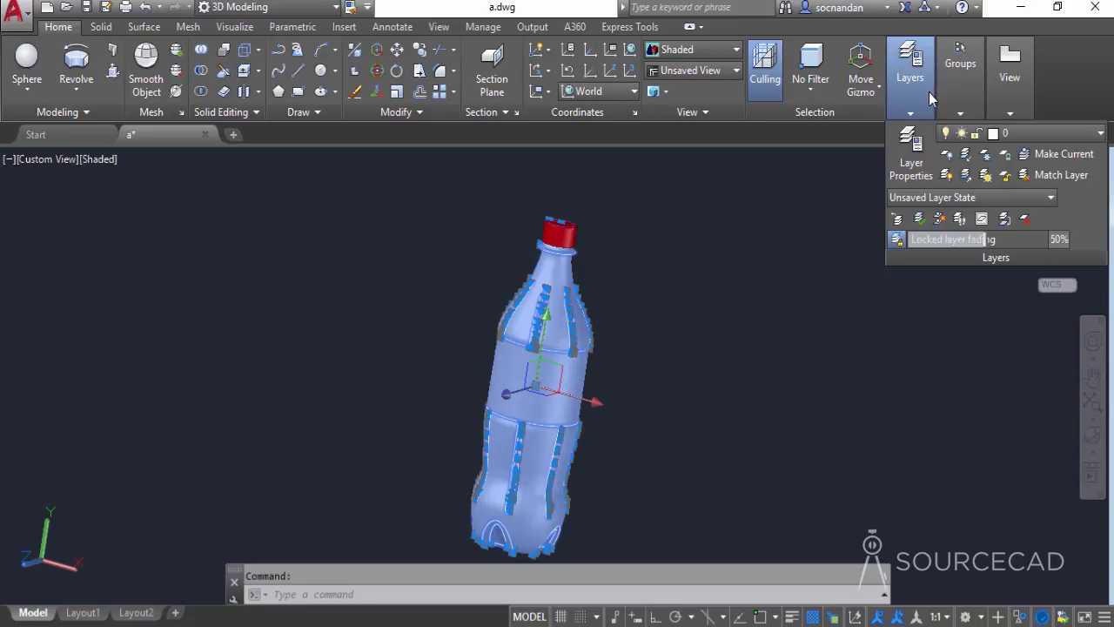
pyautogui.moveTo(961, 74)
pyautogui.moveTo(914, 109)
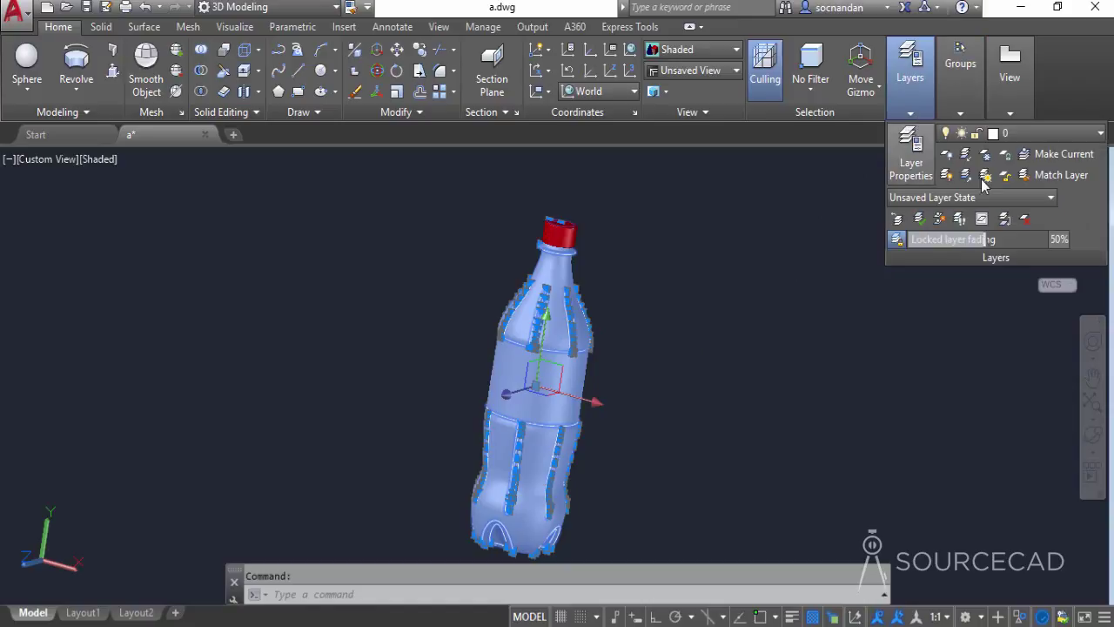
pyautogui.click(1056, 131)
pyautogui.click(1047, 198)
pyautogui.press('Escape')
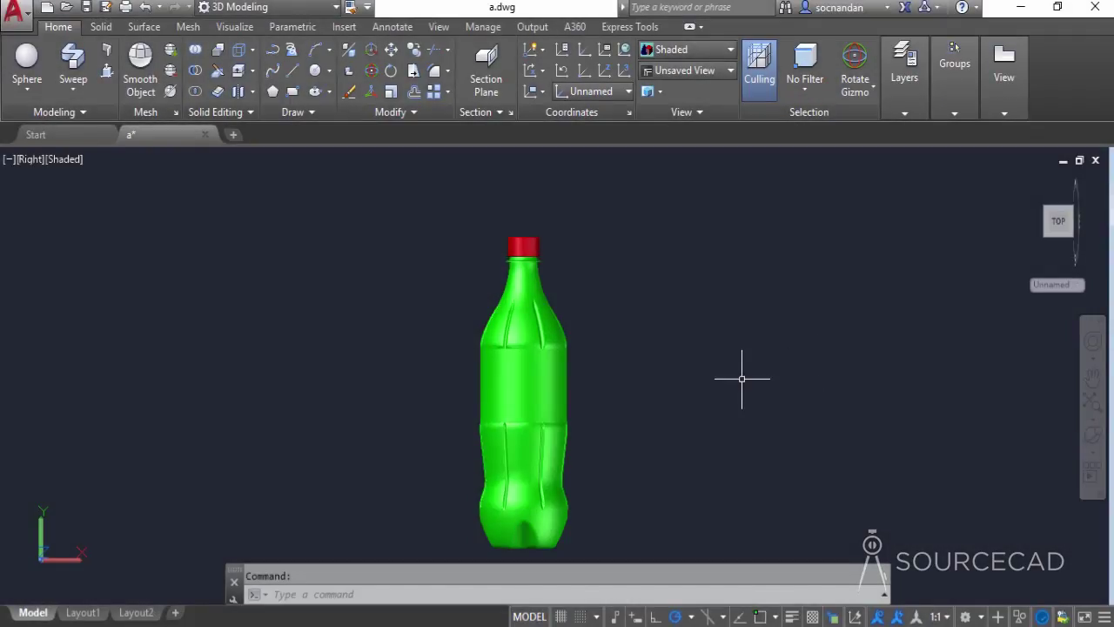
# Step: Draw a vertical line from the cap's top-right corner down to its bottom edge
pyautogui.scroll(8, 558, 271)
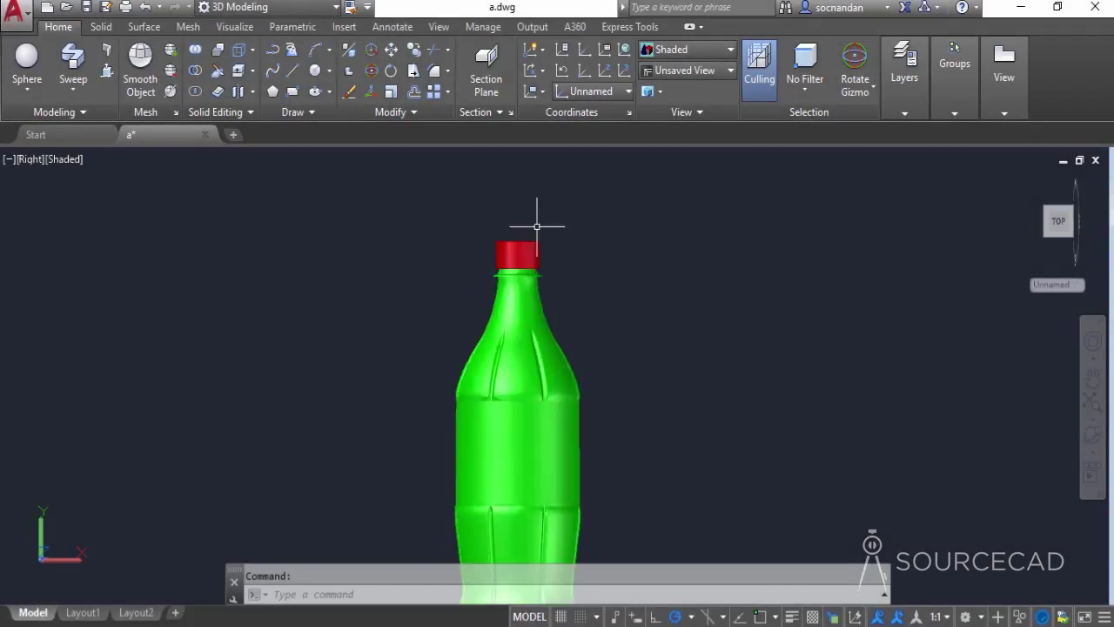
pyautogui.scroll(5, 558, 270)
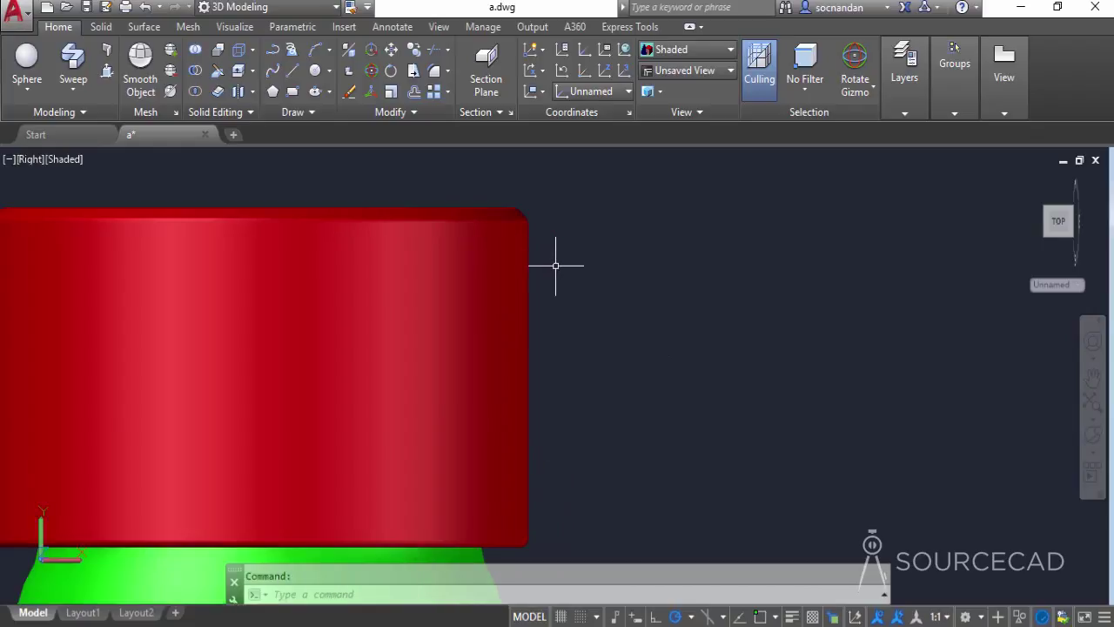
pyautogui.click(293, 71)
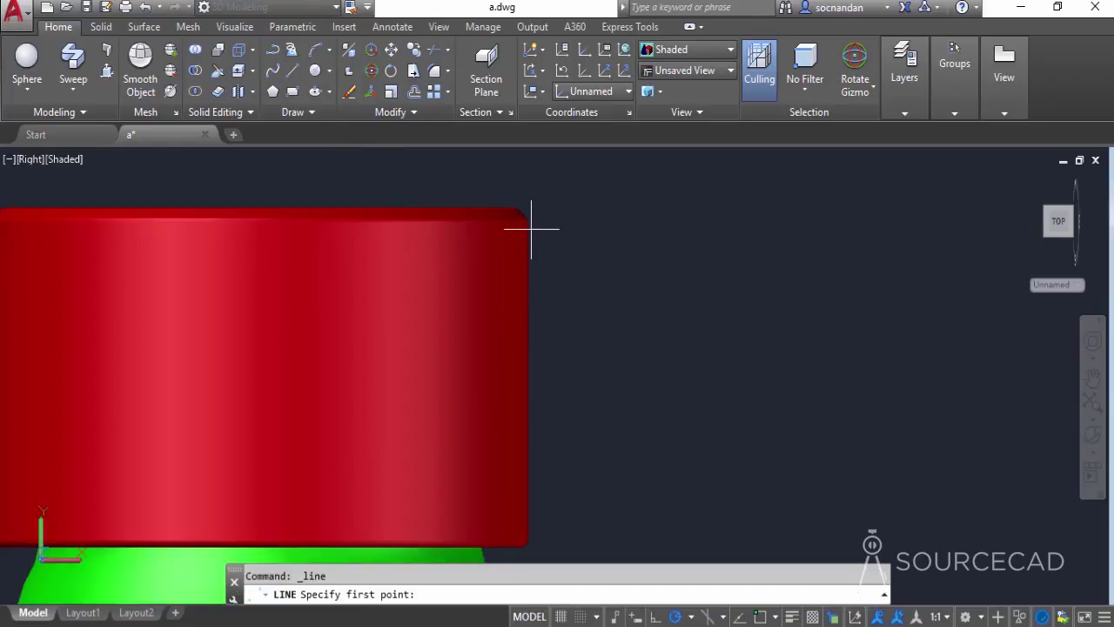
pyautogui.click(529, 229)
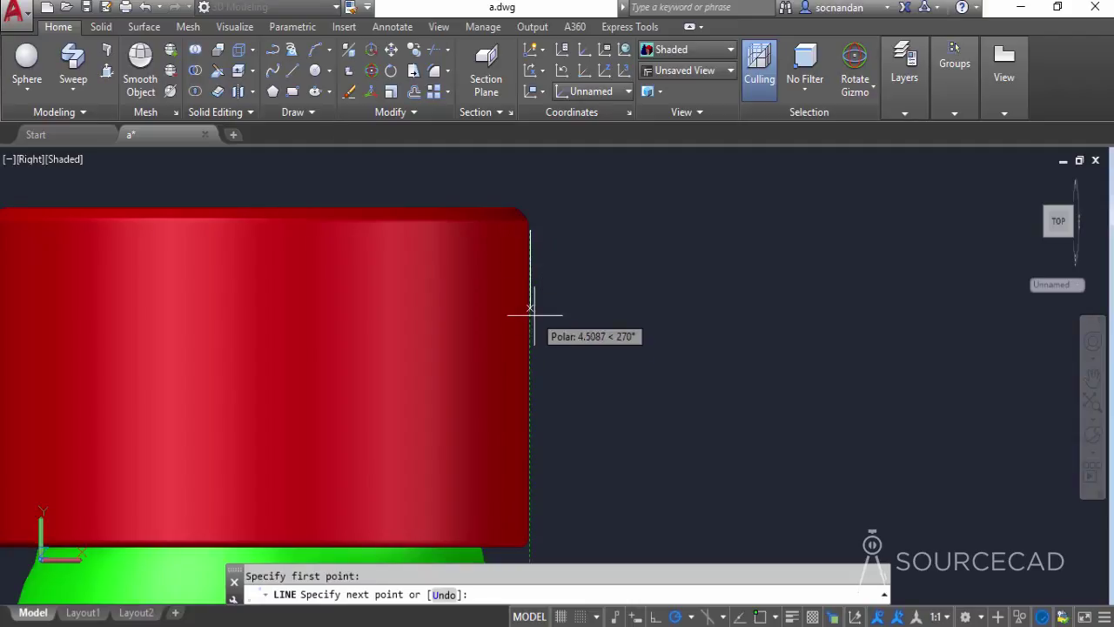
pyautogui.click(529, 528)
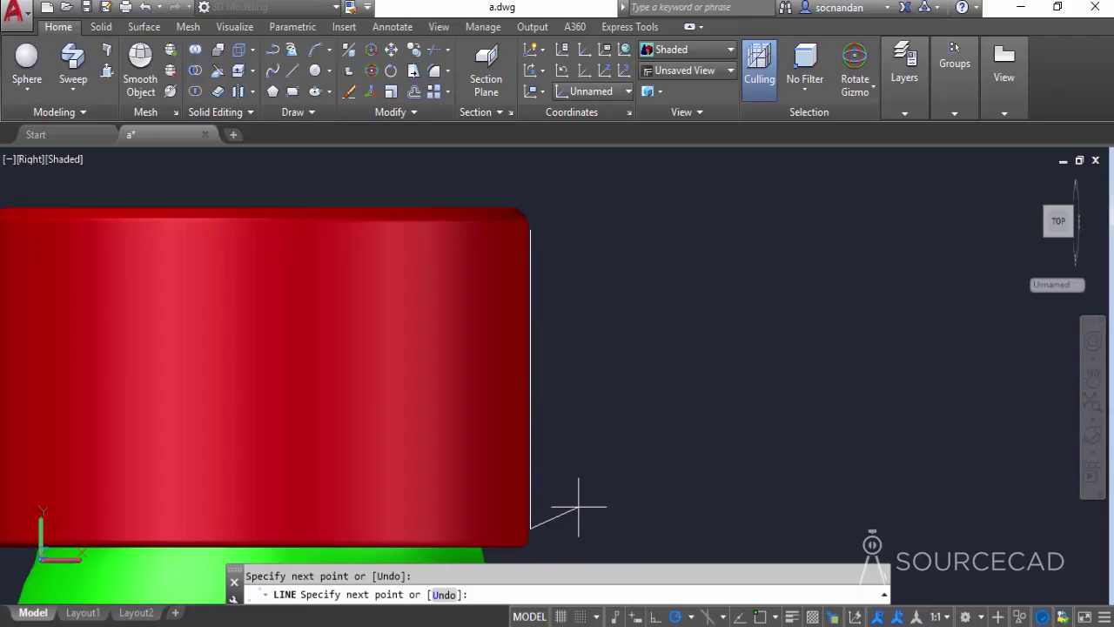
pyautogui.press('Return')
# Step: Draw a small circle centred at the line's top end
pyautogui.click(314, 70)
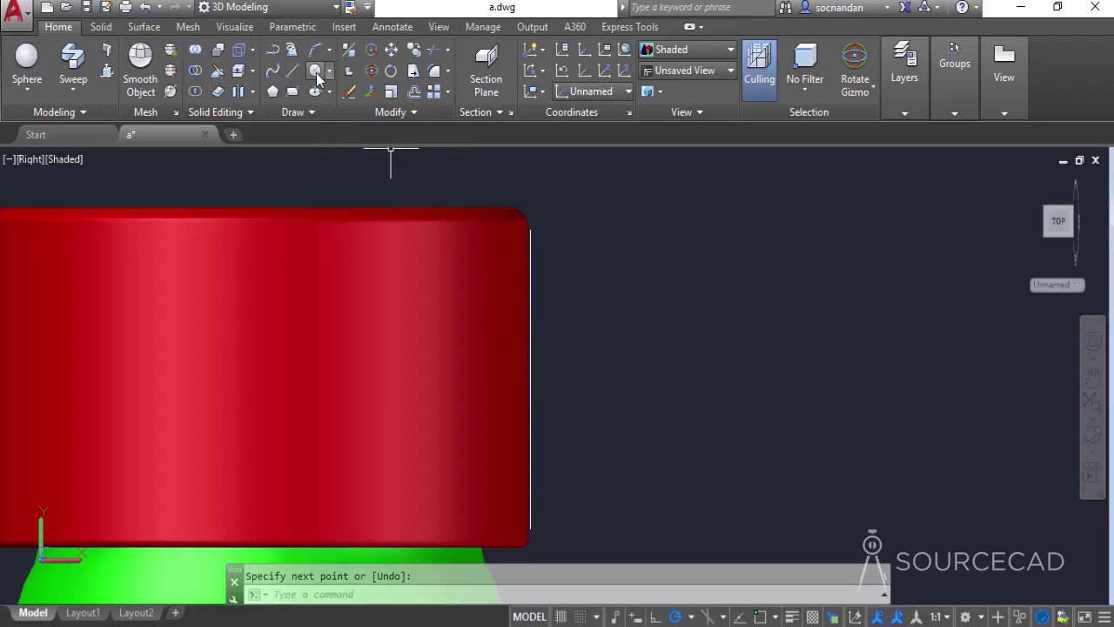
pyautogui.click(544, 235)
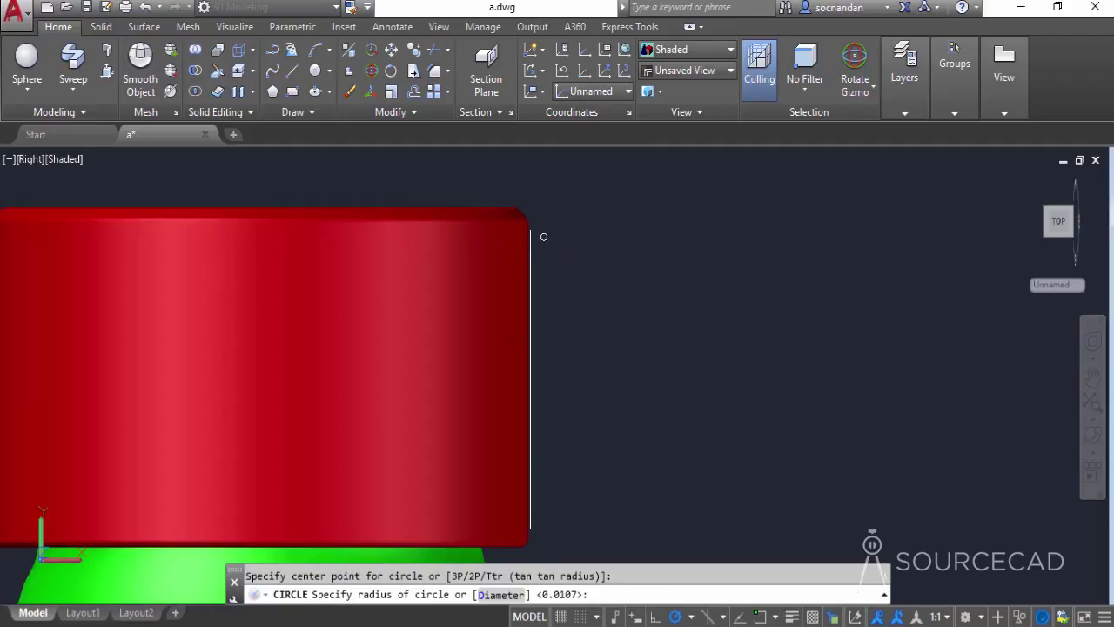
pyautogui.click(543, 238)
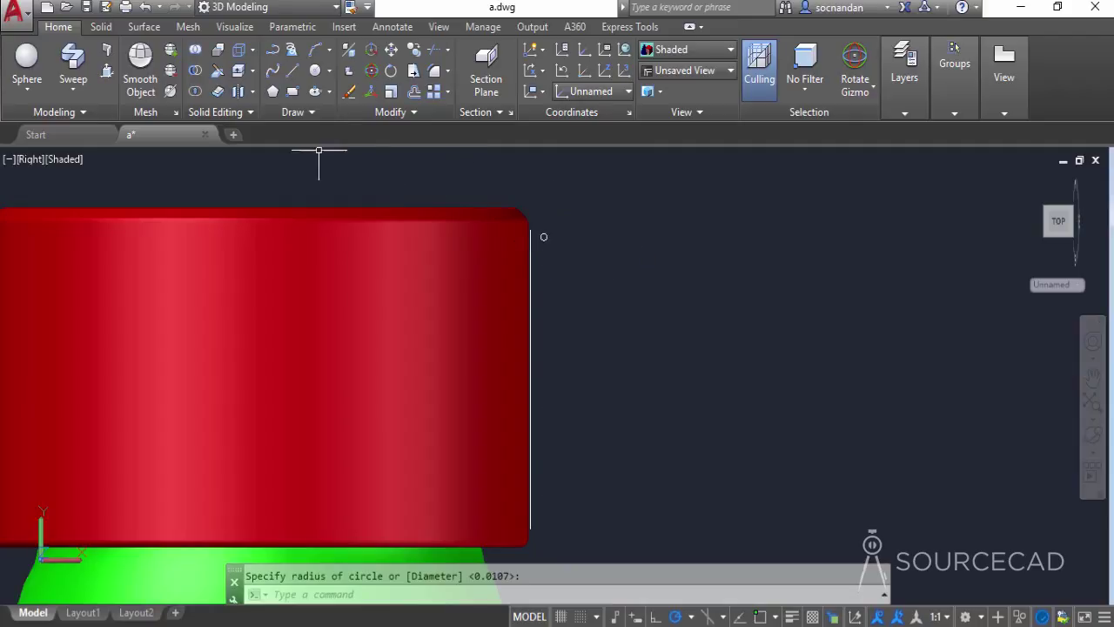
# Step: Sweep the small circle along the vertical line to create a thin rib solid
pyautogui.click(73, 57)
pyautogui.click(73, 91)
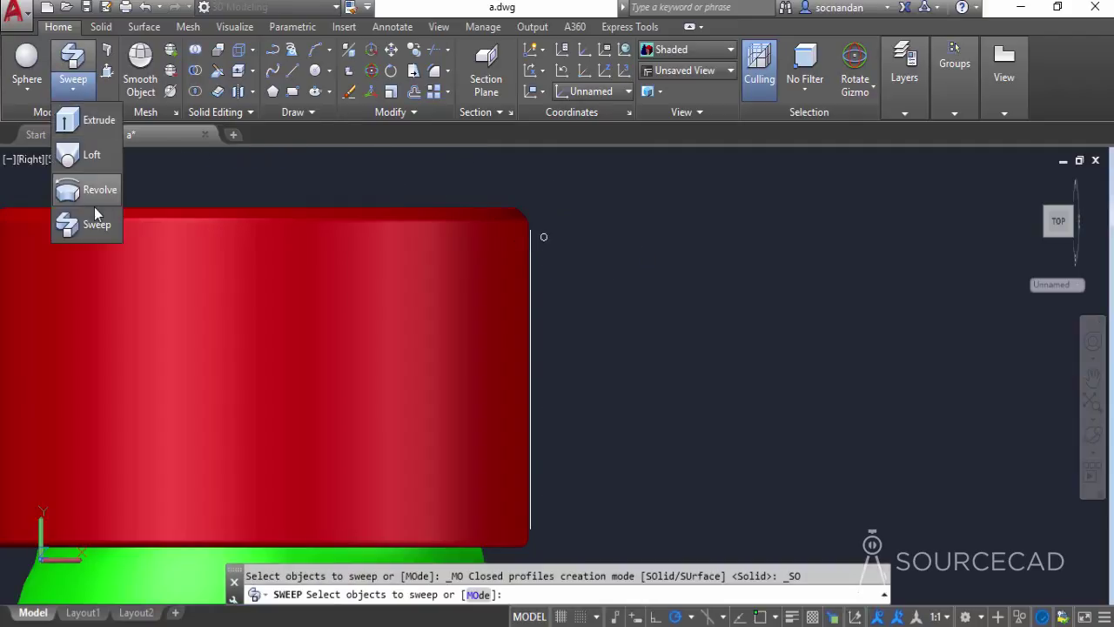
pyautogui.click(89, 225)
pyautogui.click(543, 237)
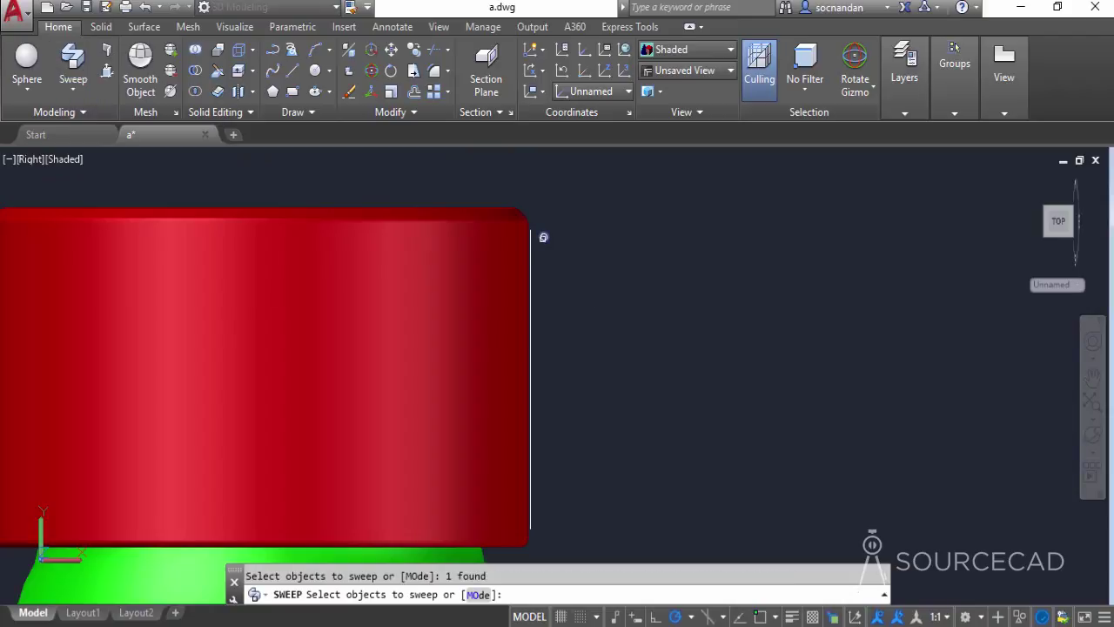
pyautogui.rightClick(584, 219)
pyautogui.click(625, 232)
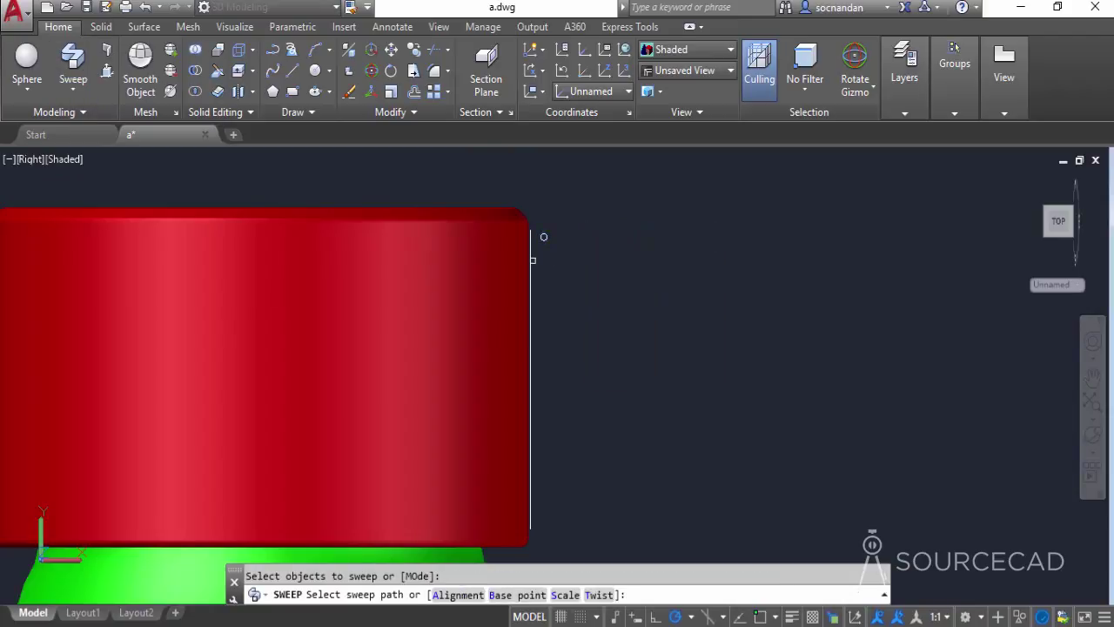
pyautogui.click(530, 257)
pyautogui.scroll(-4, 603, 248)
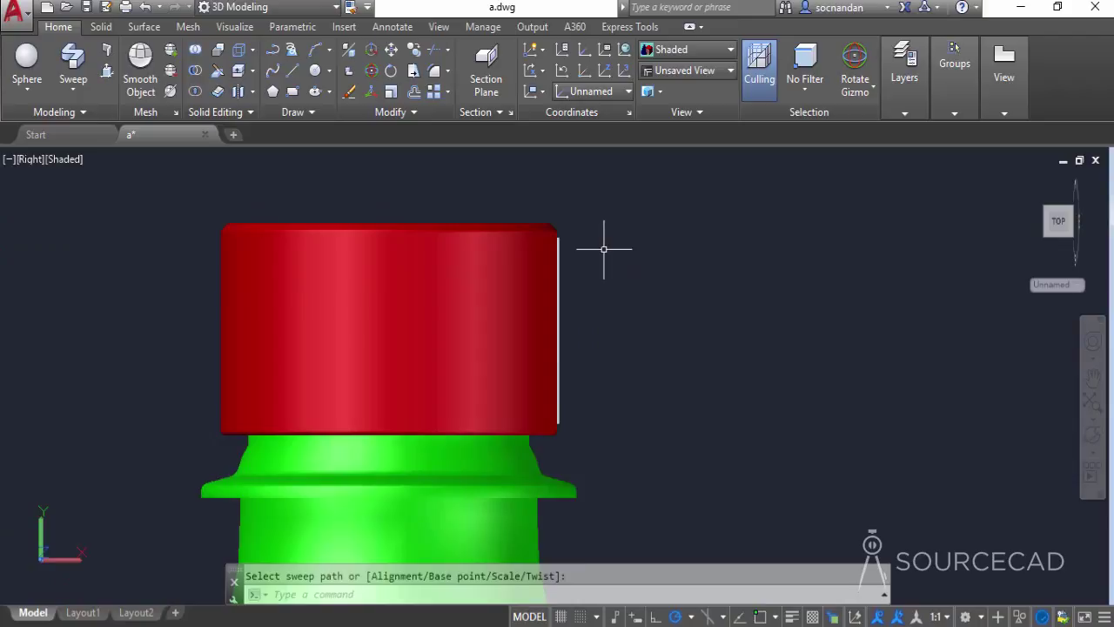
pyautogui.scroll(-3, 625, 269)
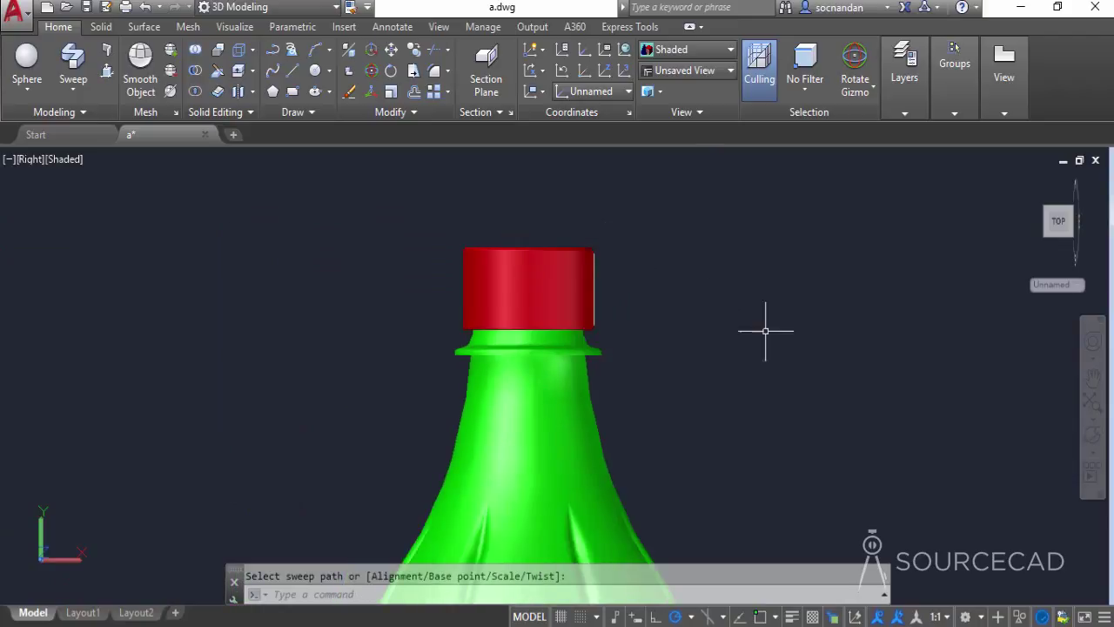
# Step: Move the swept rib from above the bottle down onto the red cap's top
pyautogui.click(1093, 435)
pyautogui.moveTo(721, 326); pyautogui.dragTo(580, 298)
pyautogui.rightClick(693, 218)
pyautogui.click(727, 224)
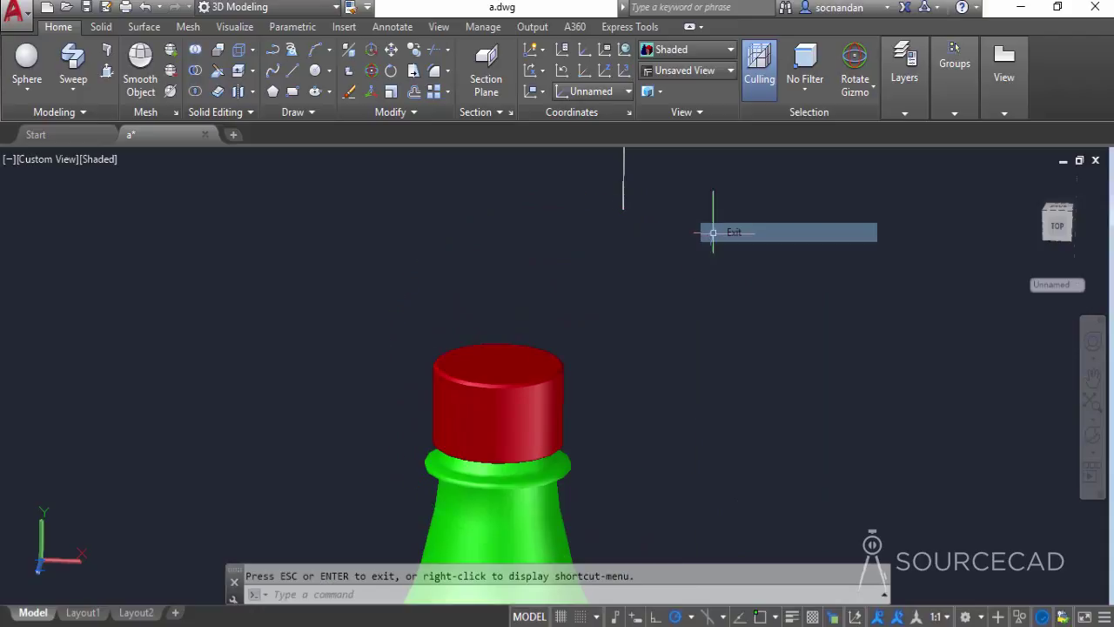
pyautogui.scroll(-4, 712, 234)
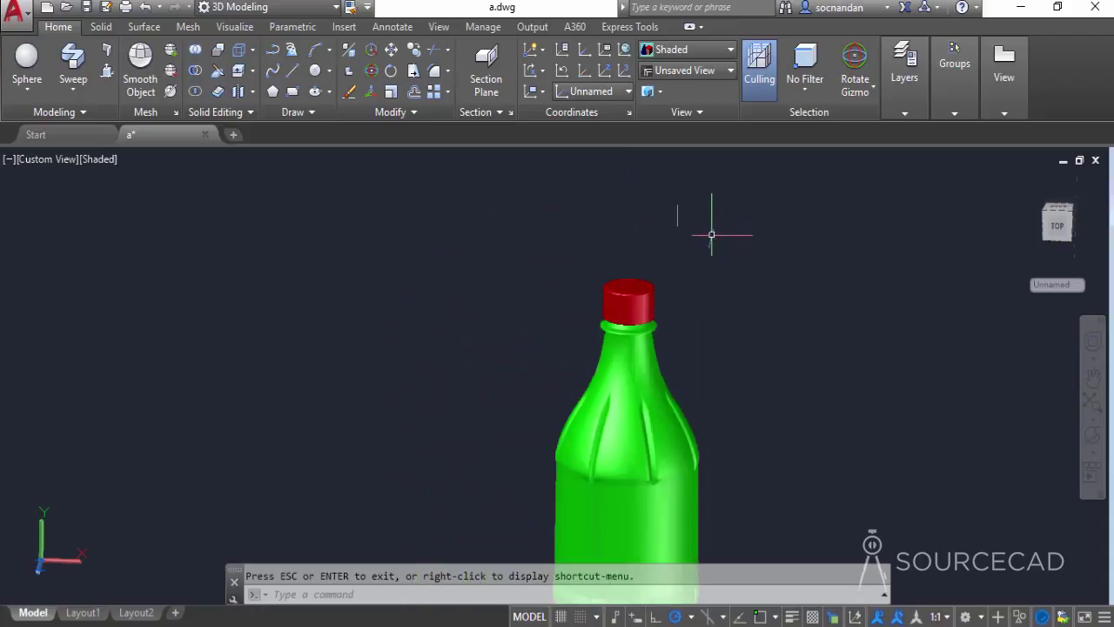
pyautogui.click(391, 50)
pyautogui.click(721, 307)
pyautogui.click(665, 188)
pyautogui.press('Return')
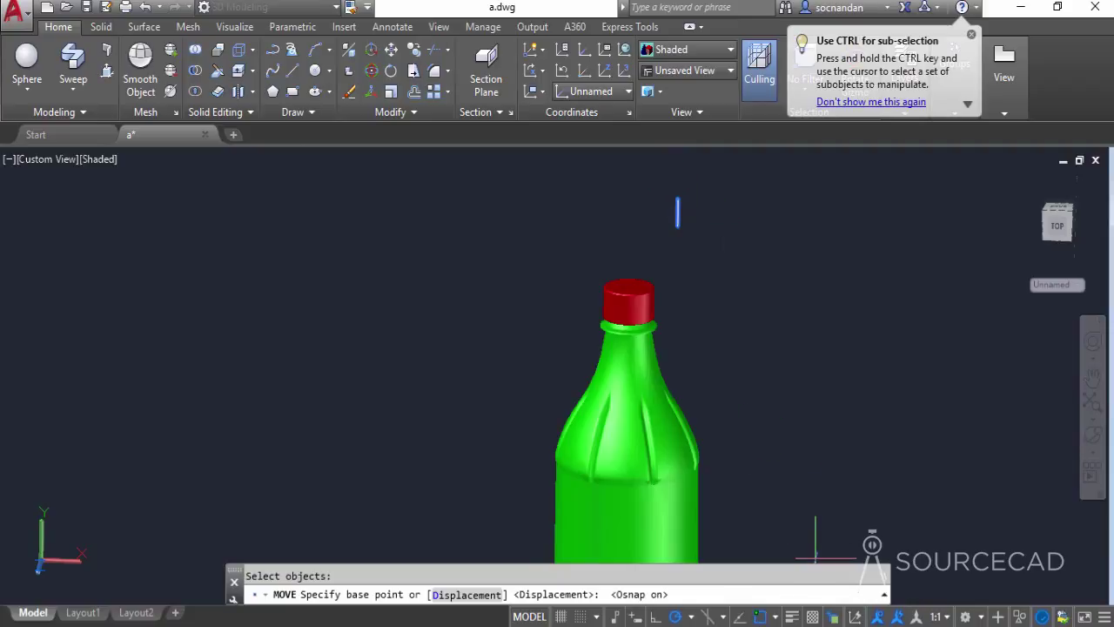
pyautogui.click(677, 199)
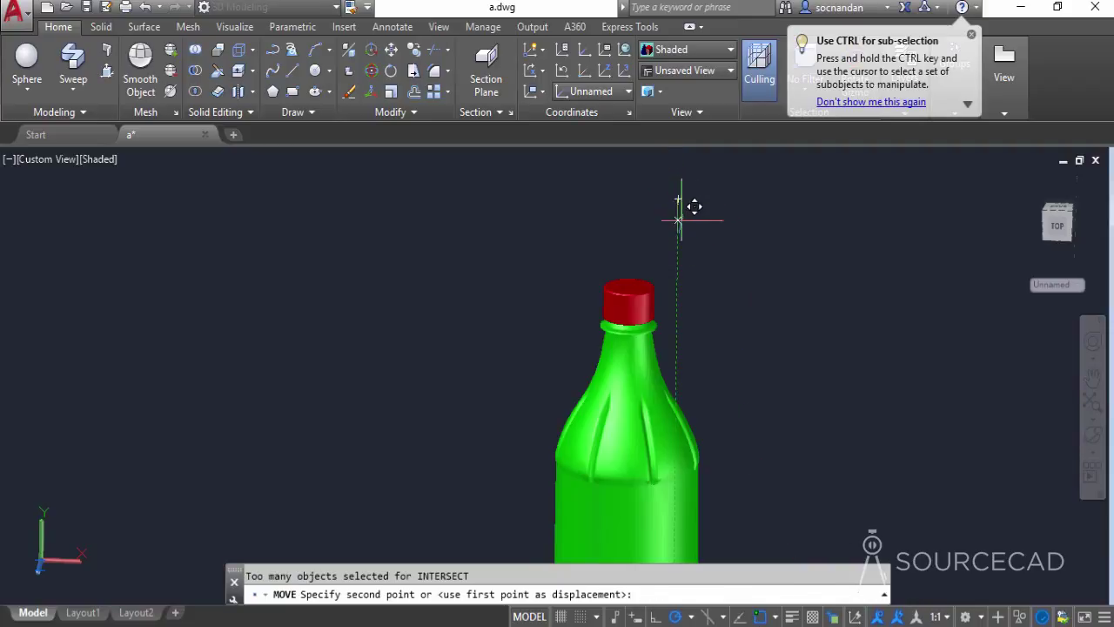
pyautogui.click(629, 286)
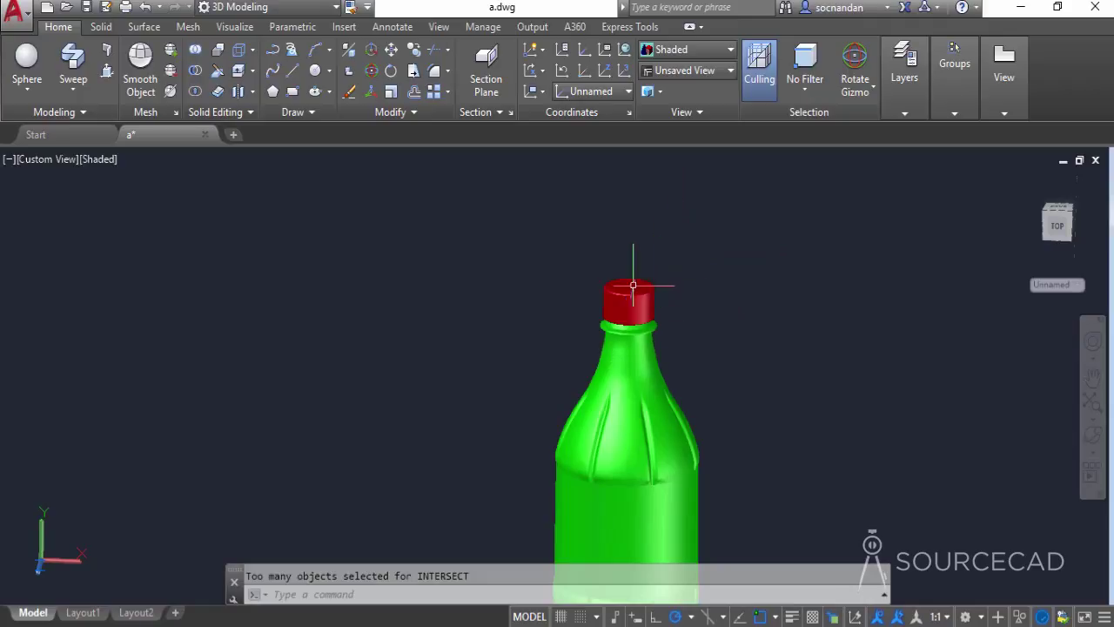
pyautogui.click(688, 49)
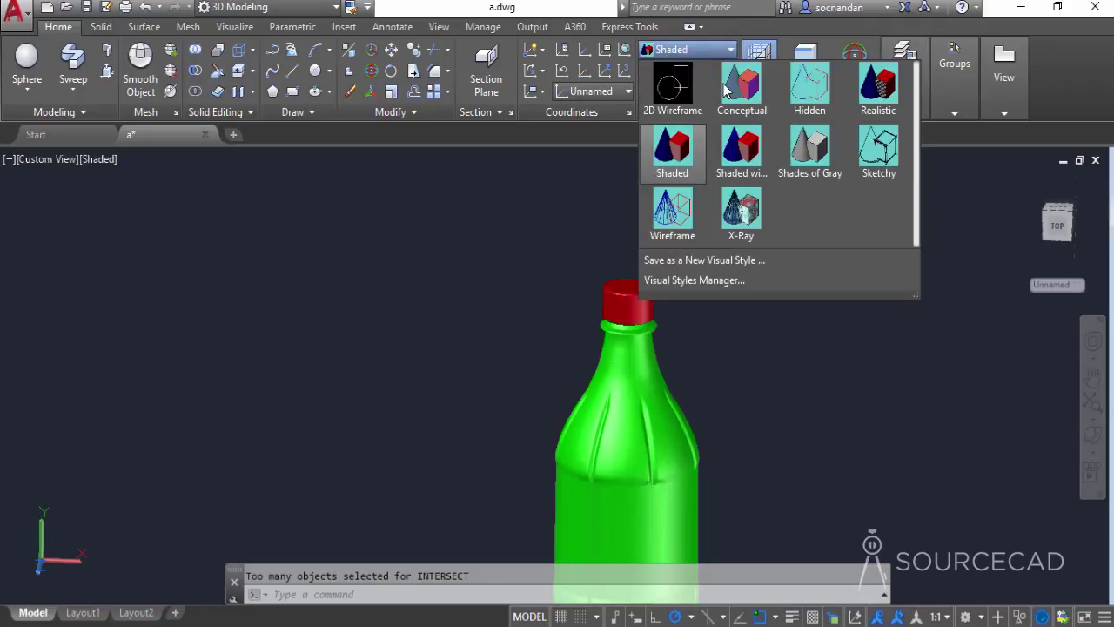
# Step: Switch the visual style to X-Ray and frame the whole cap and base
pyautogui.click(741, 213)
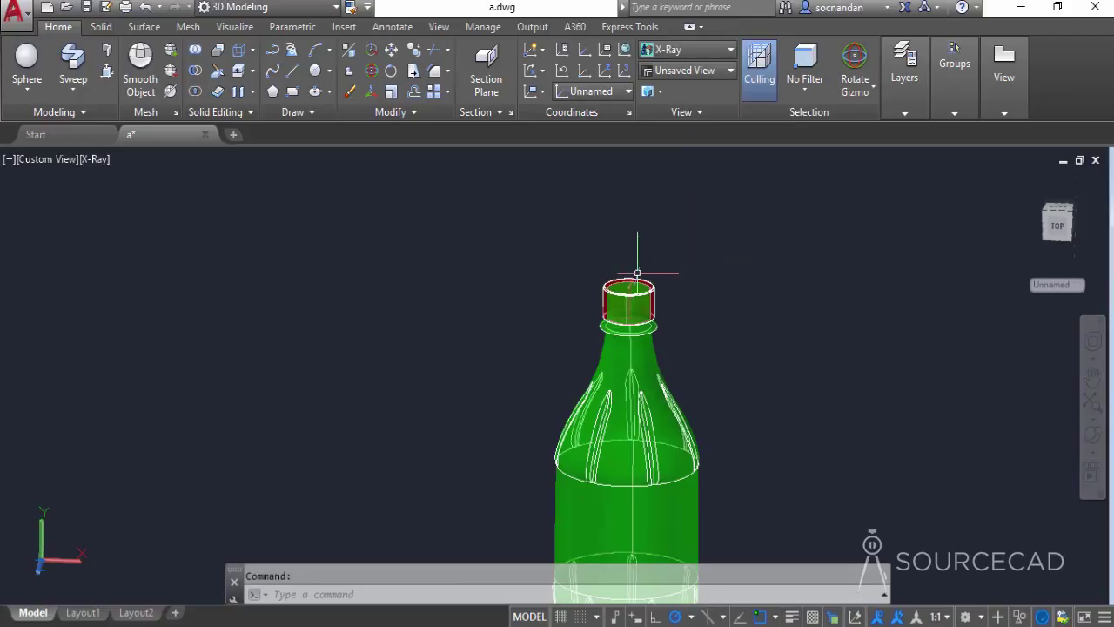
pyautogui.scroll(10, 637, 272)
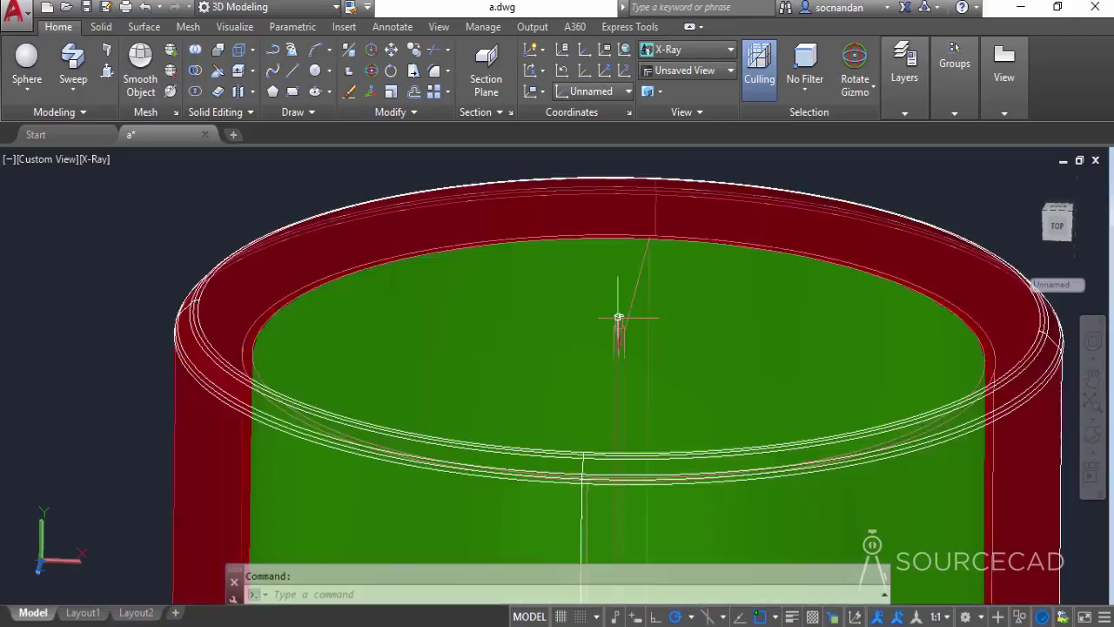
pyautogui.click(620, 315)
pyautogui.press('Escape')
pyautogui.scroll(-5, 781, 362)
pyautogui.moveTo(781, 362); pyautogui.dragTo(677, 376, button='middle')
# Step: Select the rib from the overlapping solids, cancel a Move, and switch to the Right view
pyautogui.click(627, 391)
pyautogui.click(687, 514)
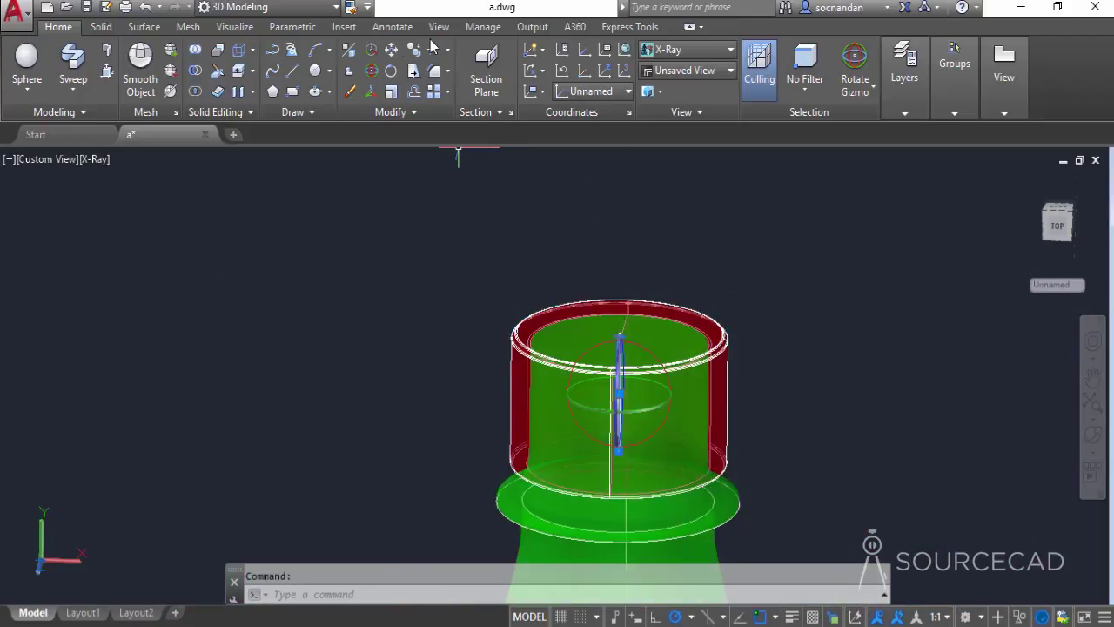
pyautogui.click(392, 51)
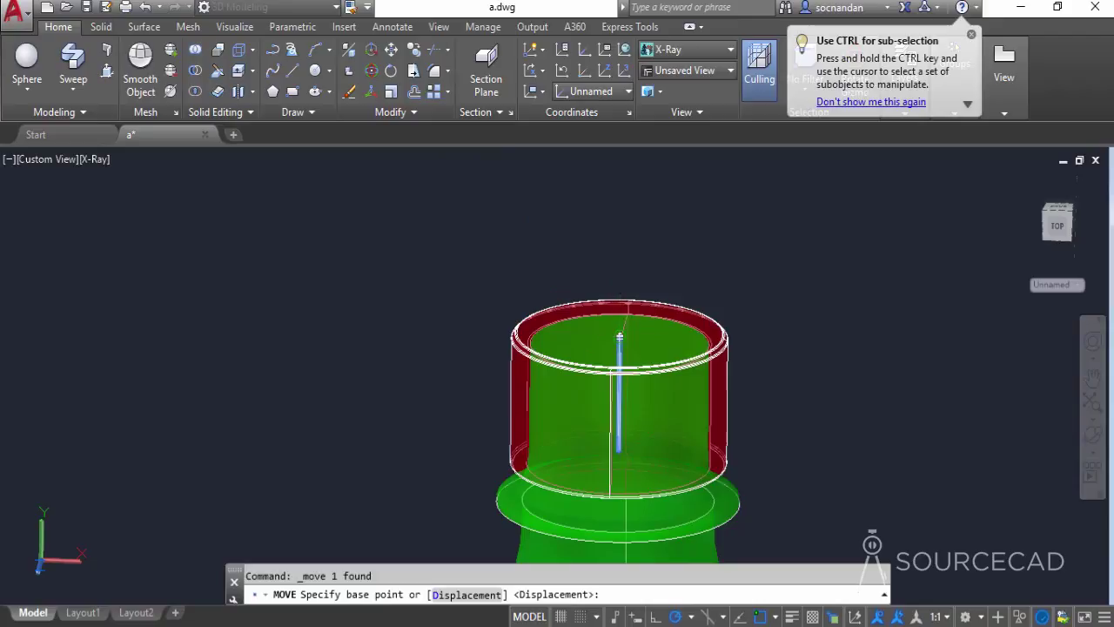
pyautogui.click(623, 333)
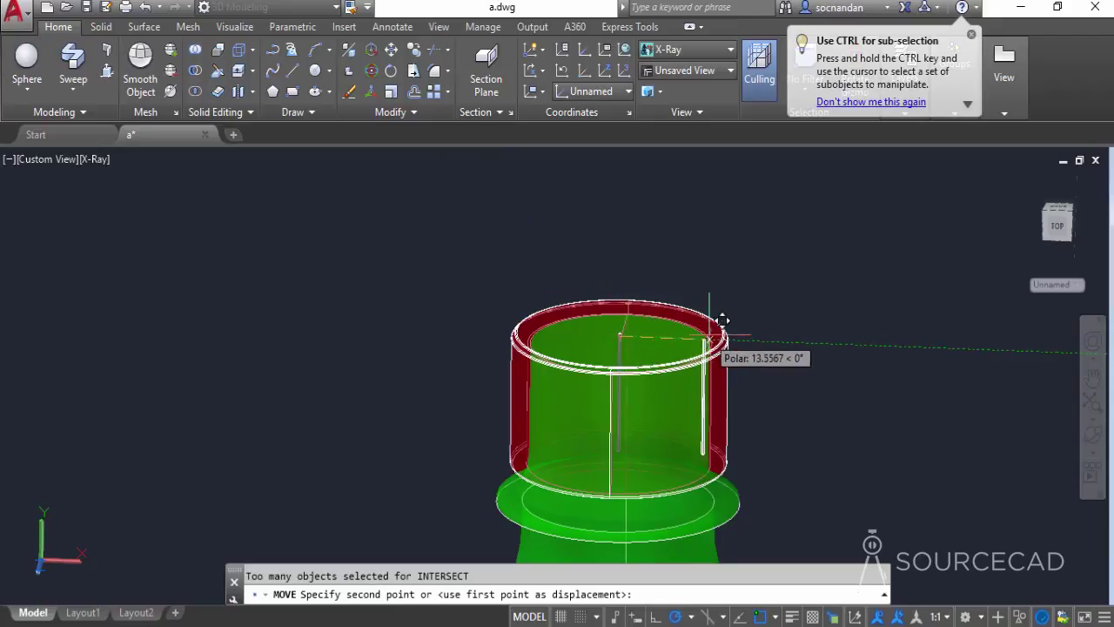
pyautogui.press('Escape')
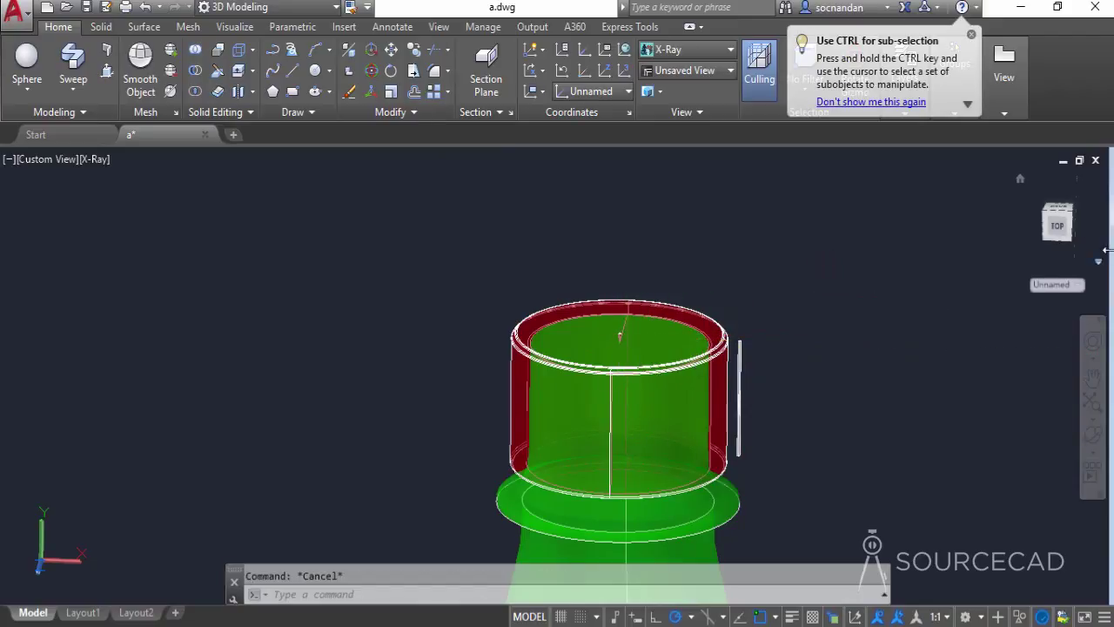
pyautogui.click(1058, 241)
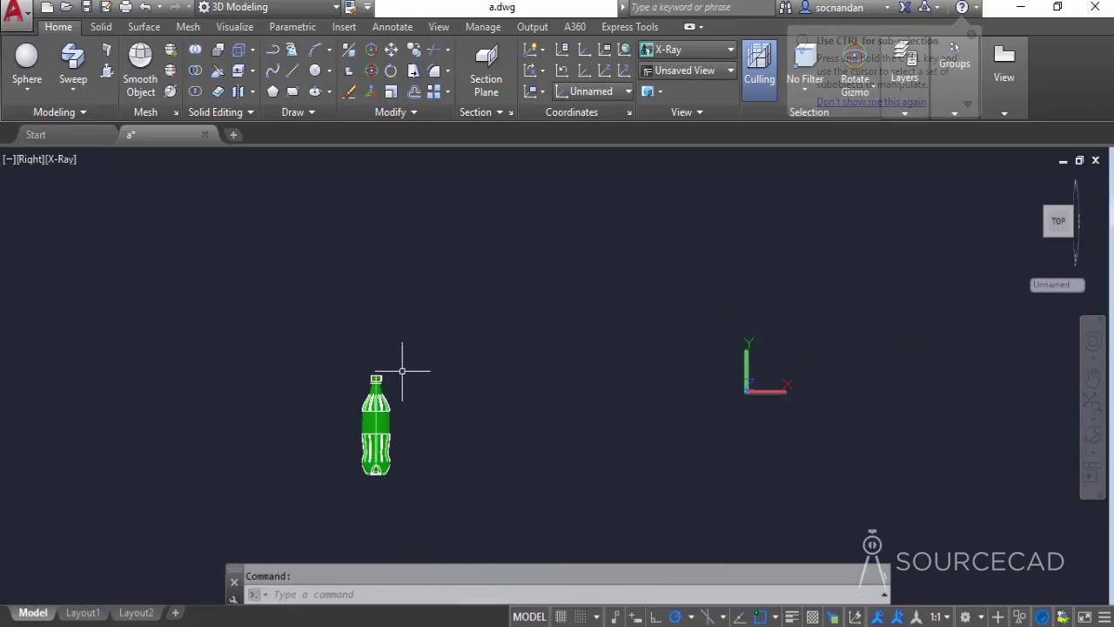
# Step: Move the vertical rib line slightly lower beside the red cap
pyautogui.scroll(3, 406, 368)
pyautogui.scroll(10, 369, 380)
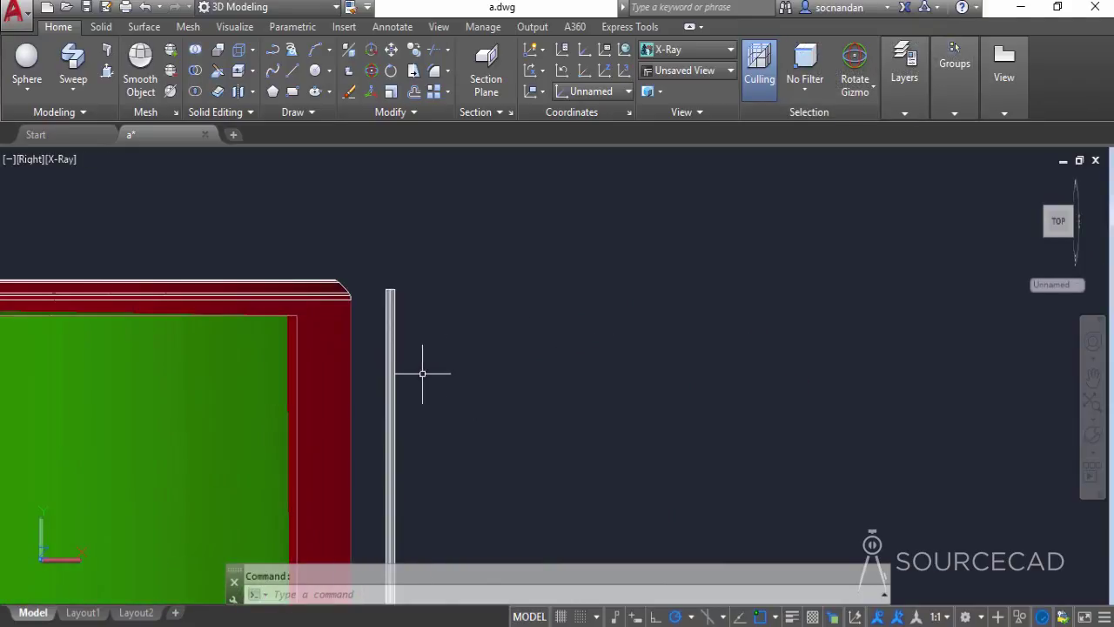
pyautogui.click(453, 370)
pyautogui.click(364, 300)
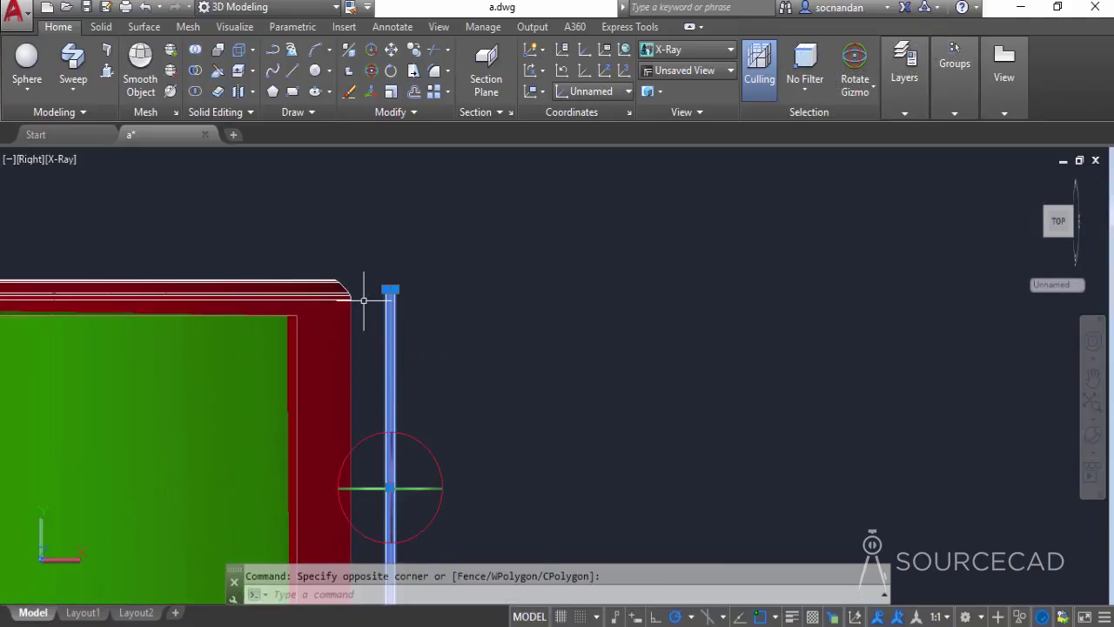
pyautogui.click(390, 51)
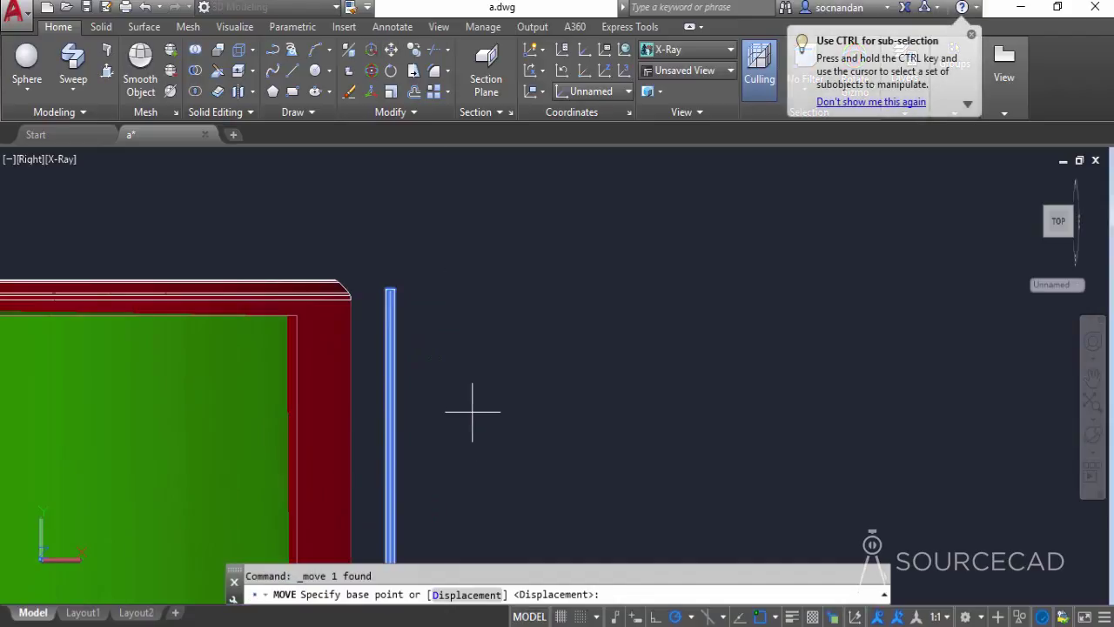
pyautogui.scroll(-3, 532, 313)
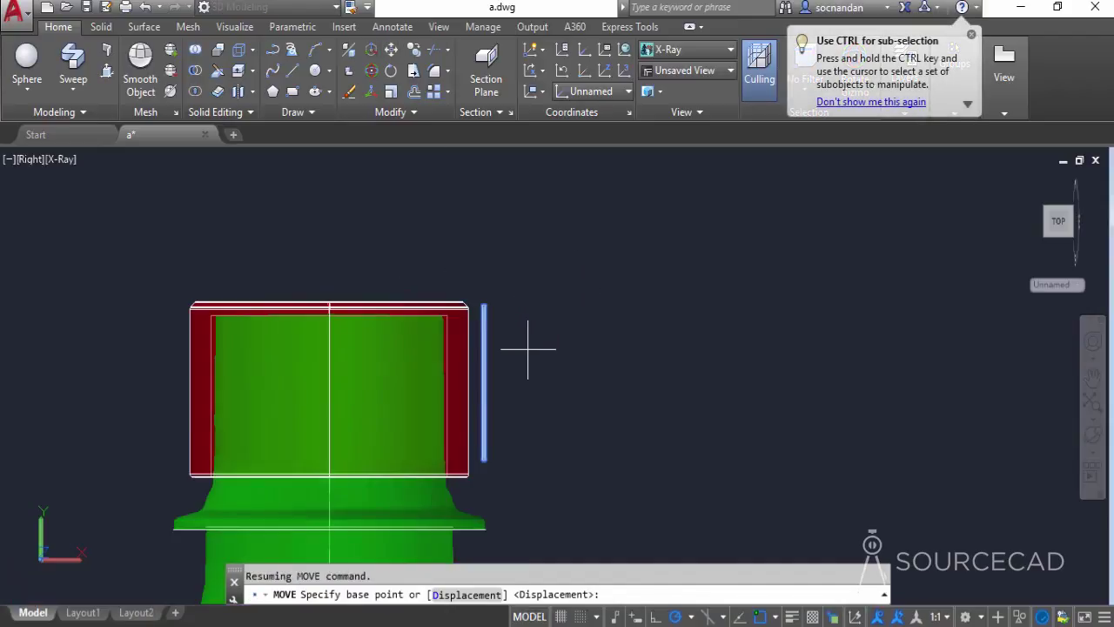
pyautogui.click(513, 356)
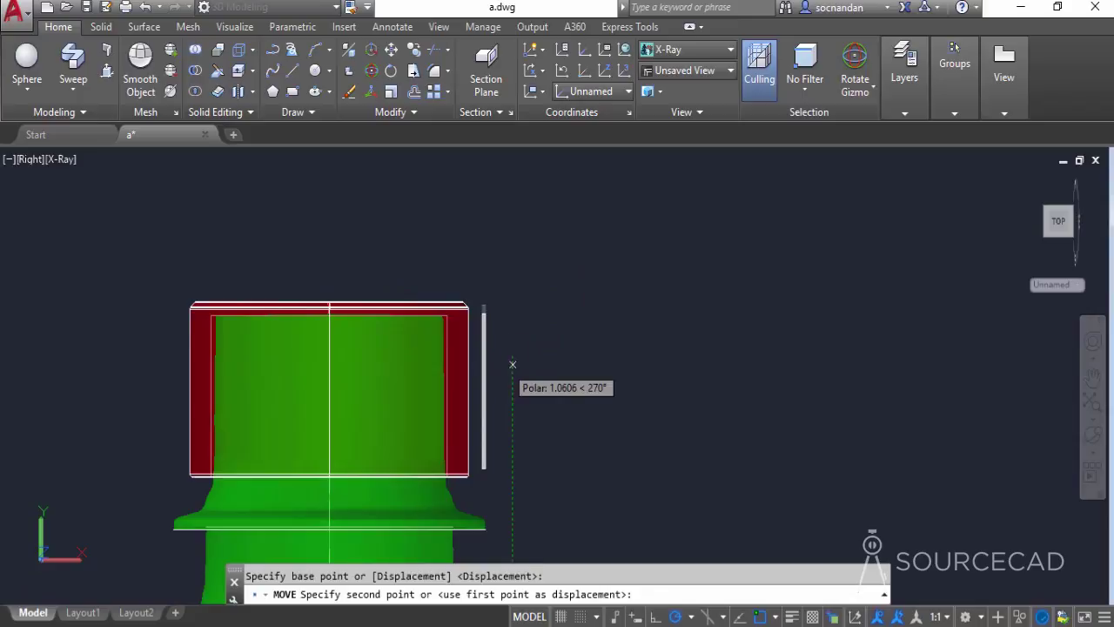
pyautogui.click(511, 363)
# Step: Move the rib line left so it sits flush against the cap's outer right edge
pyautogui.click(501, 339)
pyautogui.click(478, 358)
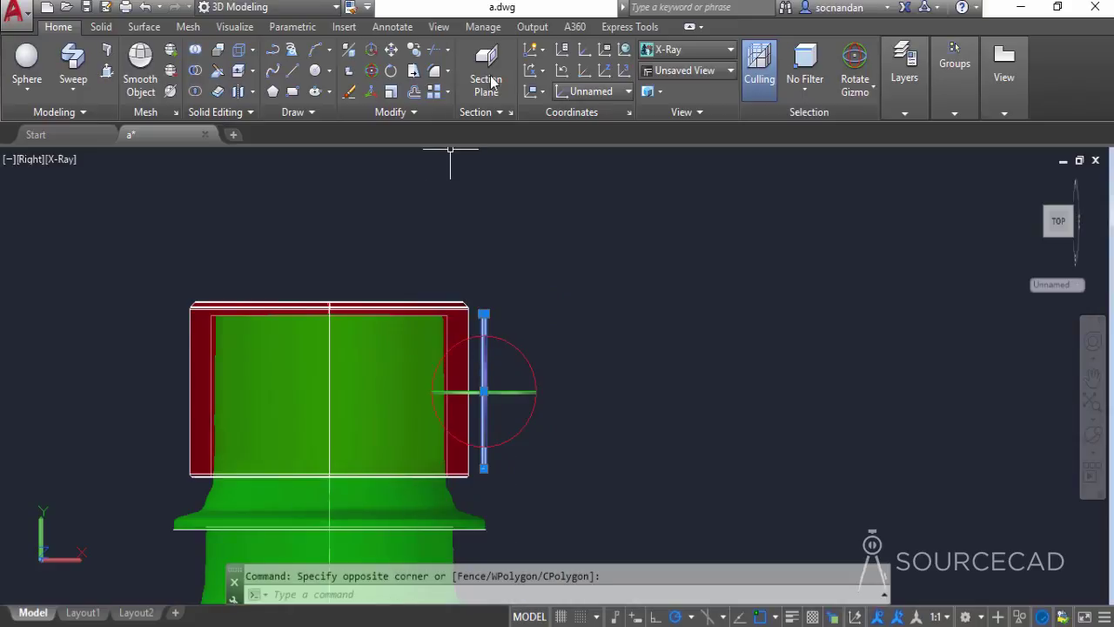
pyautogui.click(392, 50)
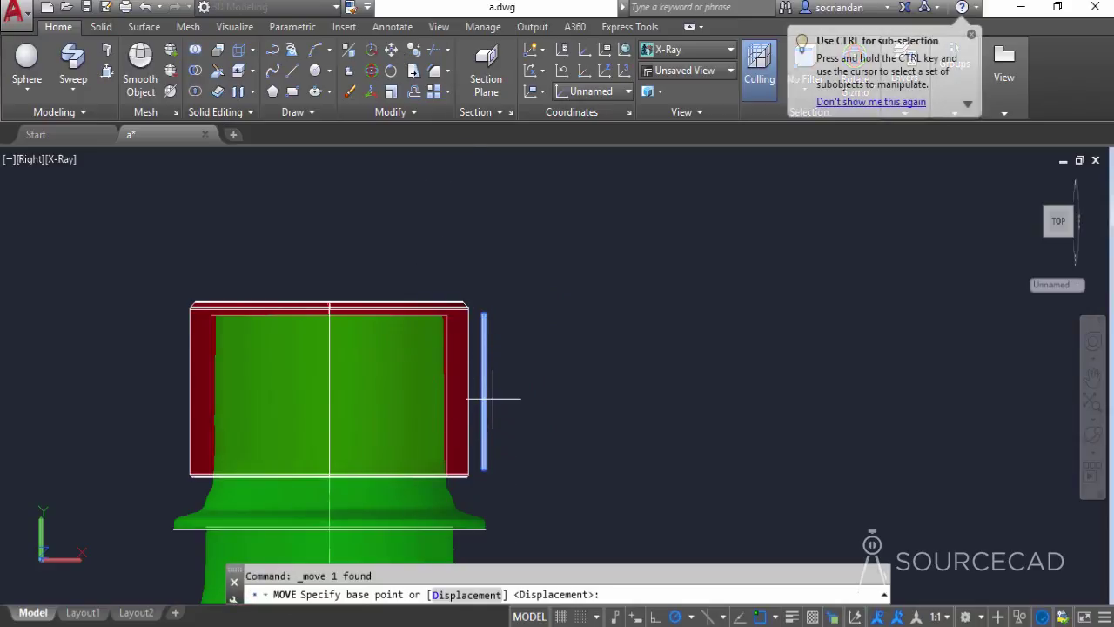
pyautogui.scroll(3, 493, 399)
pyautogui.click(545, 396)
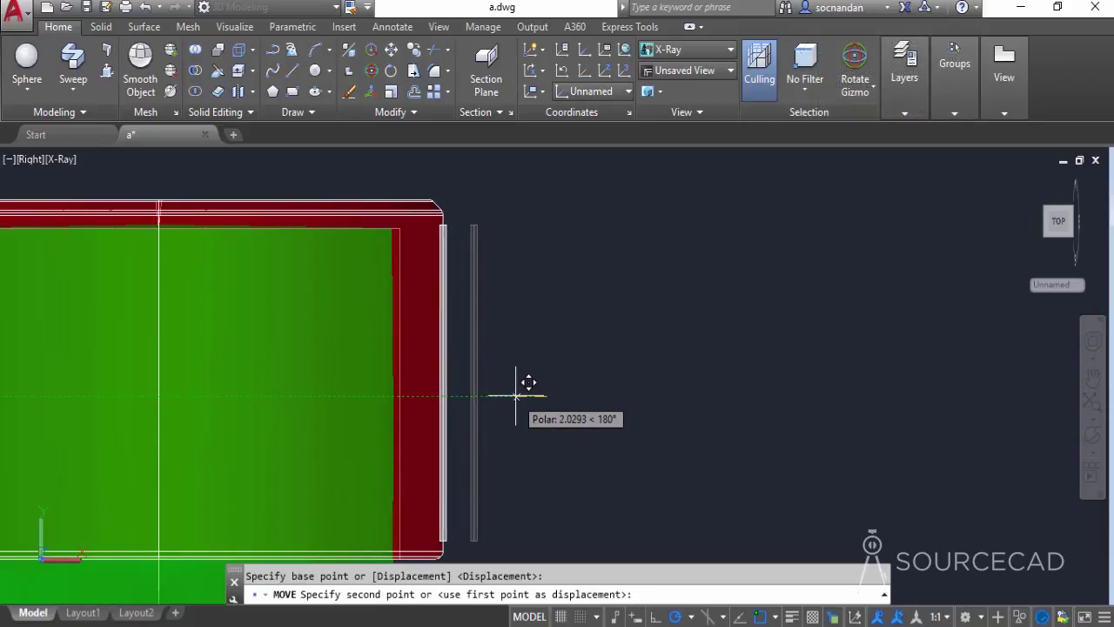
pyautogui.click(513, 395)
pyautogui.scroll(3, 457, 294)
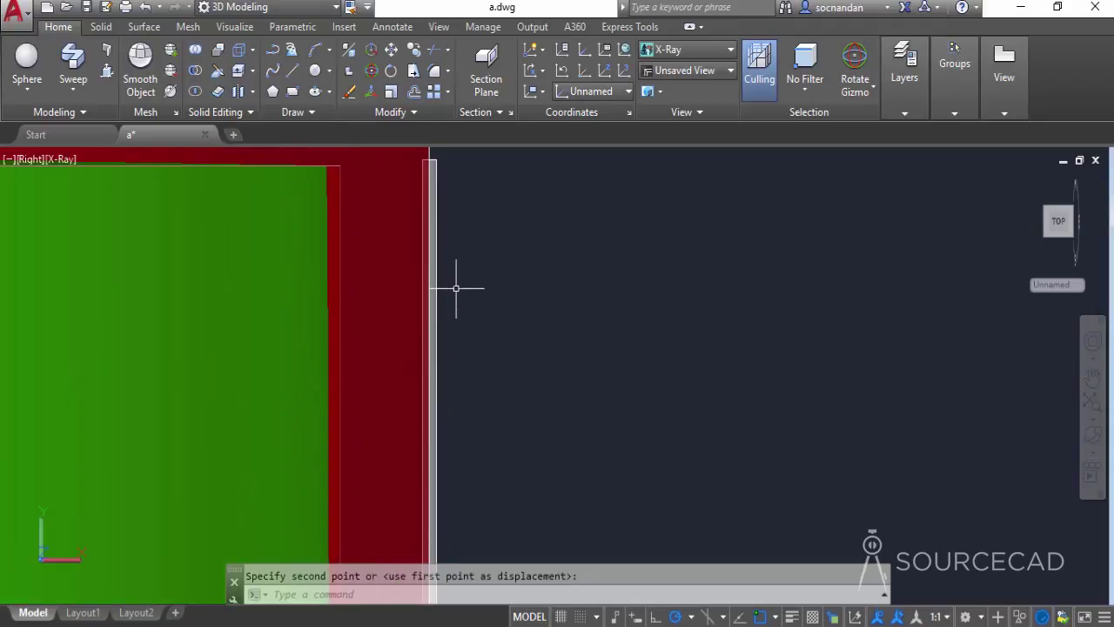
pyautogui.scroll(-6, 457, 289)
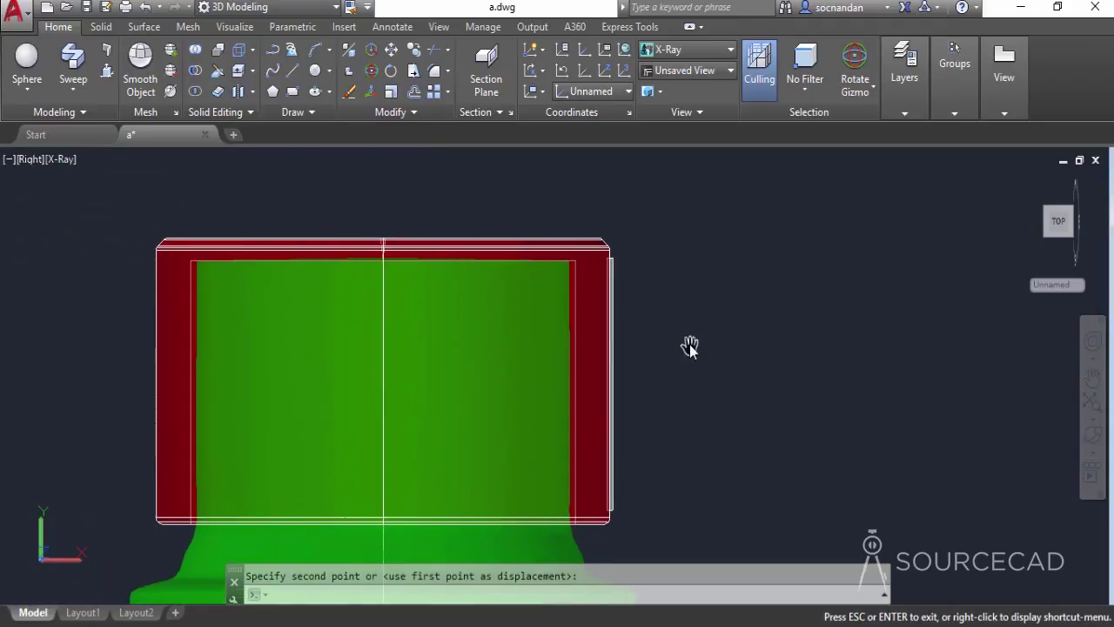
pyautogui.press('Escape')
# Step: Orbit to inspect the cap, then return to the Right view of the whole bottle
pyautogui.click(1093, 443)
pyautogui.moveTo(540, 306)
pyautogui.mouseDown()
pyautogui.moveTo(510, 349)
pyautogui.moveTo(525, 354)
pyautogui.moveTo(537, 318)
pyautogui.mouseUp()
pyautogui.moveTo(486, 425); pyautogui.dragTo(452, 353)
pyautogui.press('Escape')
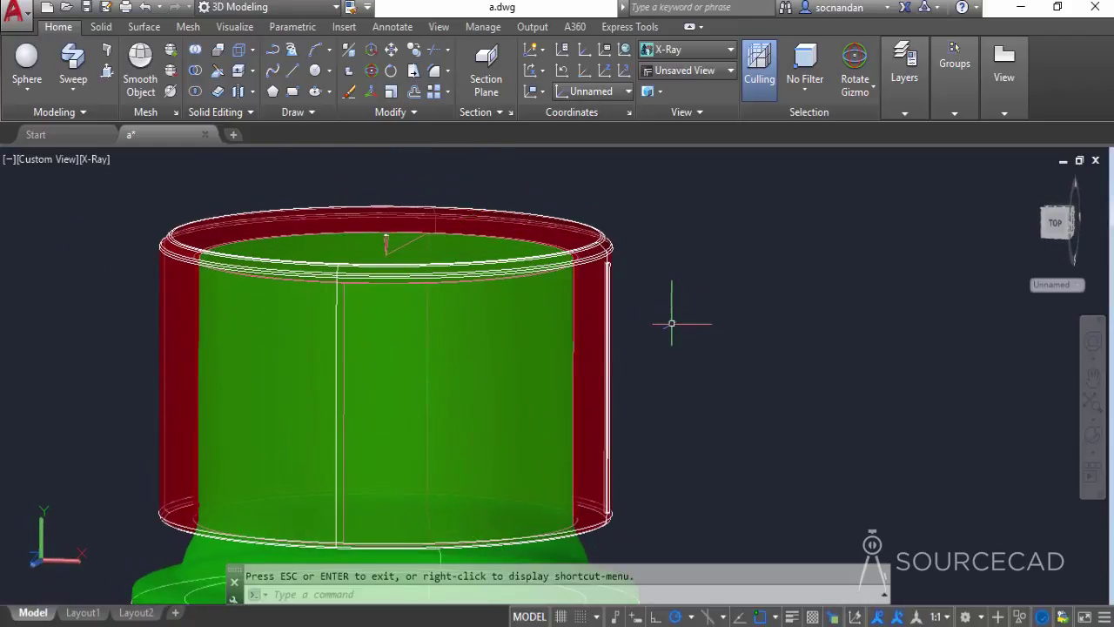
pyautogui.click(1060, 225)
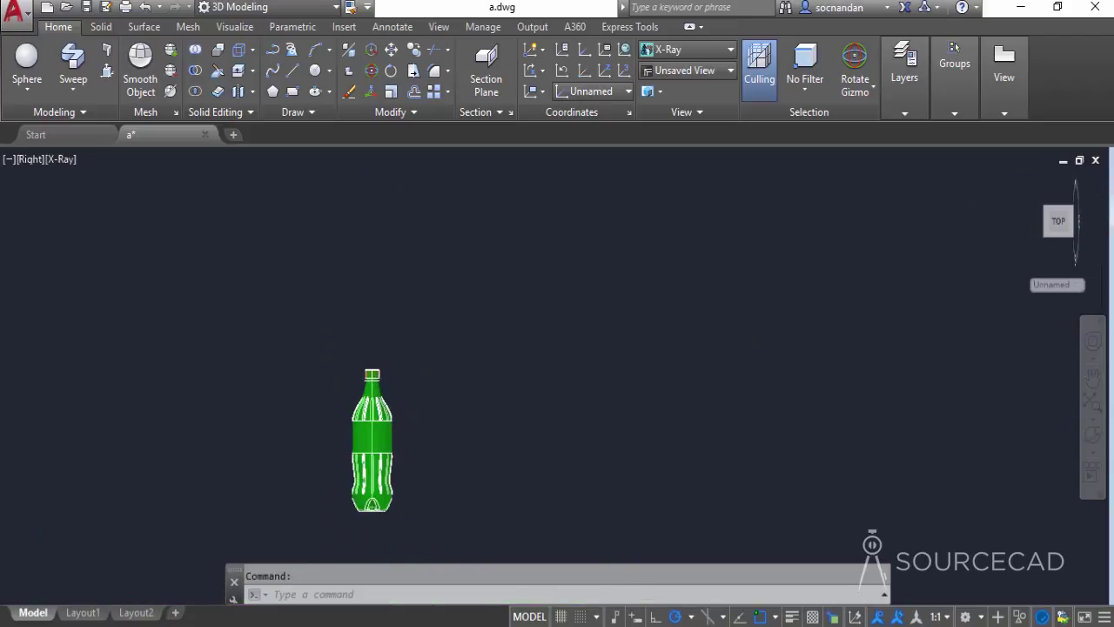
pyautogui.scroll(10, 379, 383)
# Step: Start a polar array of the rib line about a vertical axis through the cap's centre
pyautogui.scroll(5, 348, 335)
pyautogui.click(428, 336)
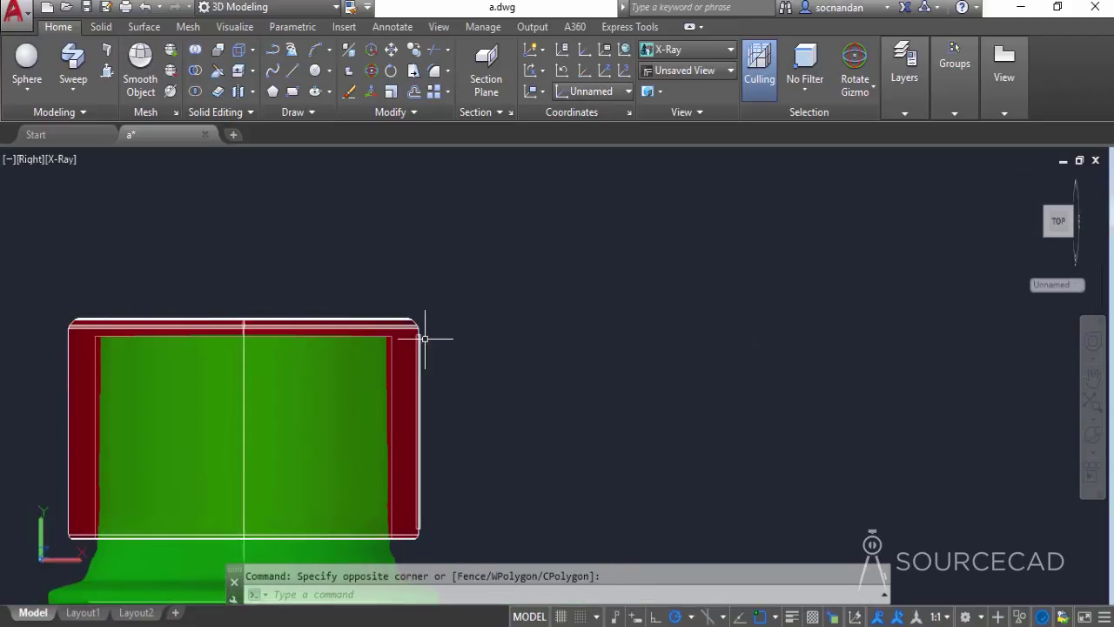
pyautogui.keyDown('ctrl'); pyautogui.click(403, 294); pyautogui.keyUp('ctrl')
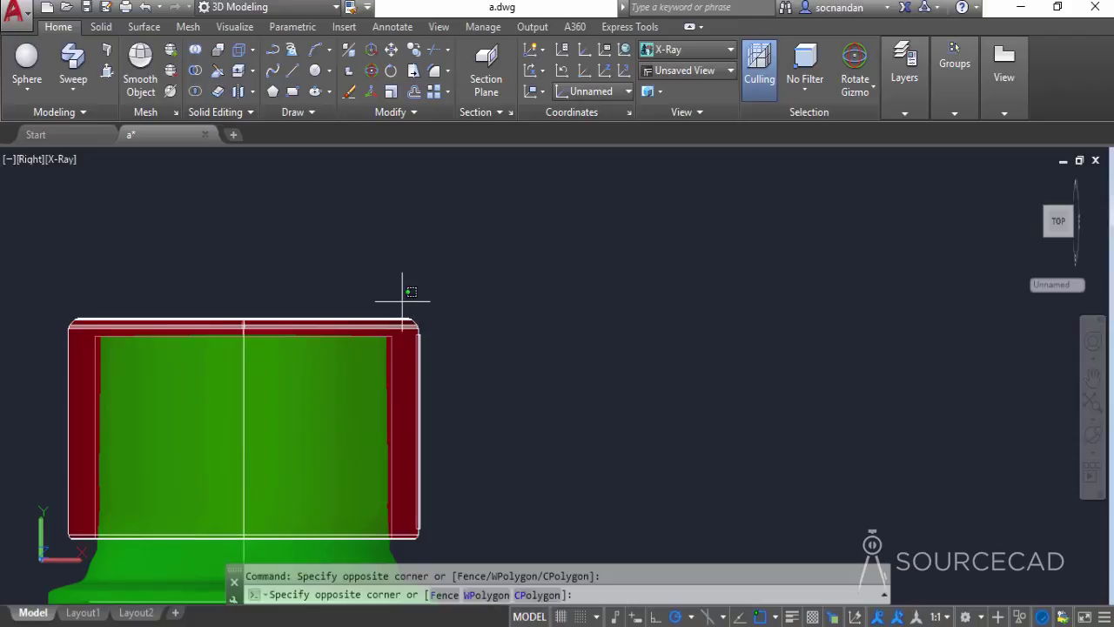
pyautogui.keyDown('ctrl'); pyautogui.click(434, 531); pyautogui.keyUp('ctrl')
pyautogui.click(447, 93)
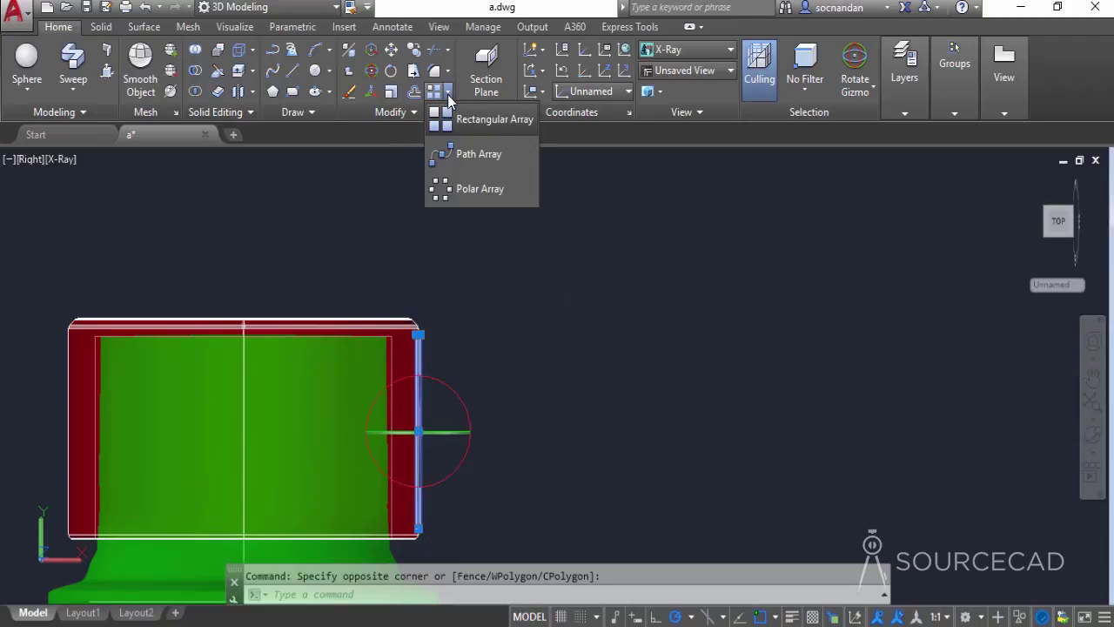
pyautogui.click(481, 189)
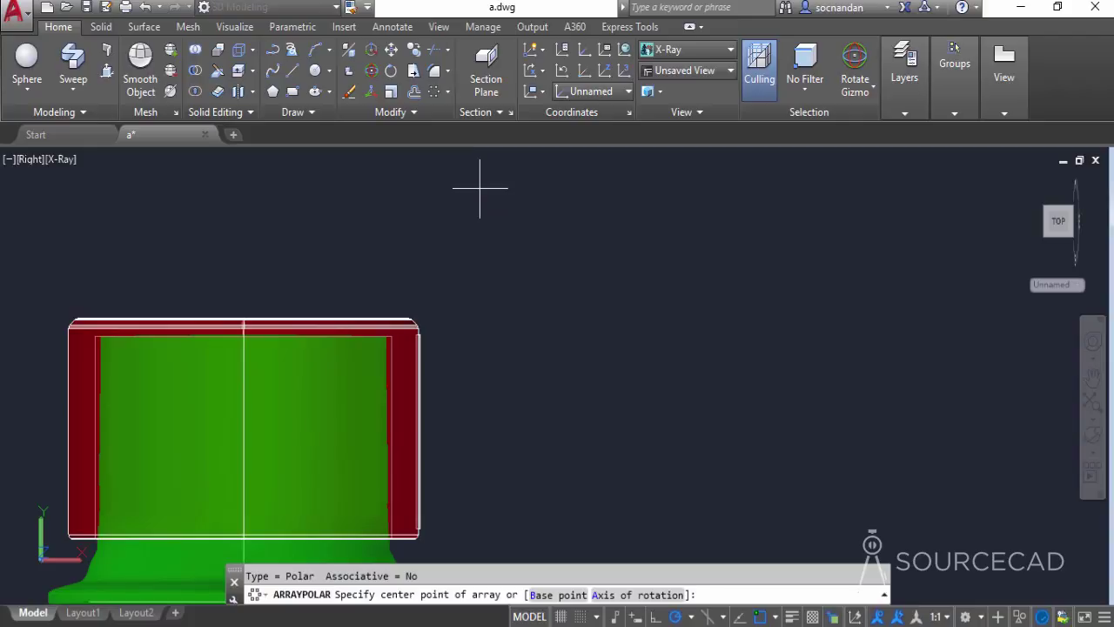
pyautogui.click(638, 595)
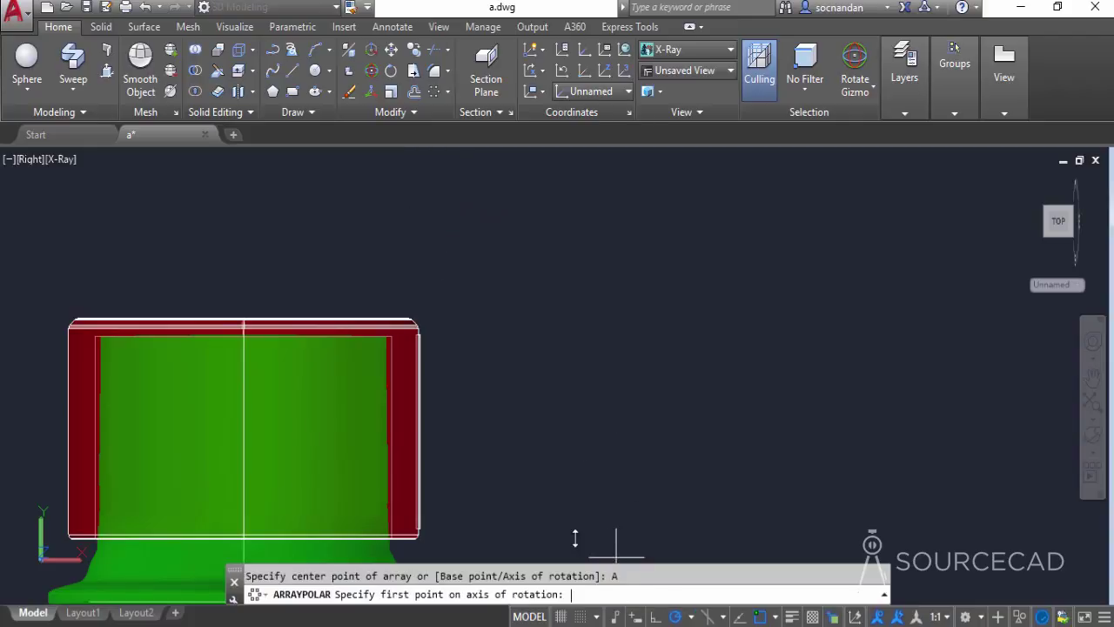
pyautogui.click(243, 322)
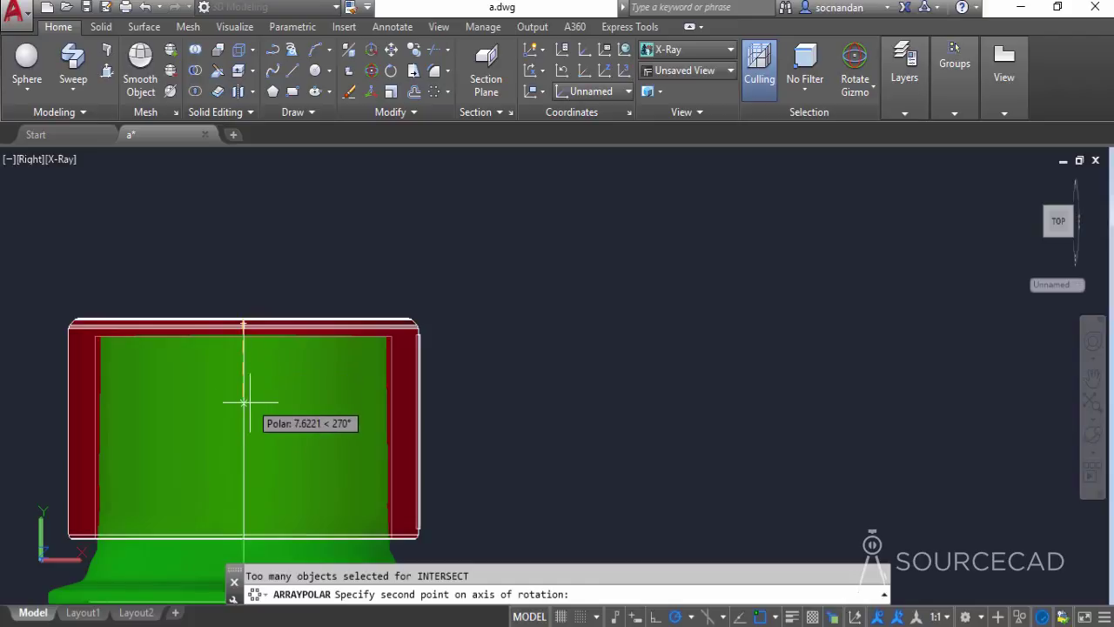
pyautogui.click(244, 444)
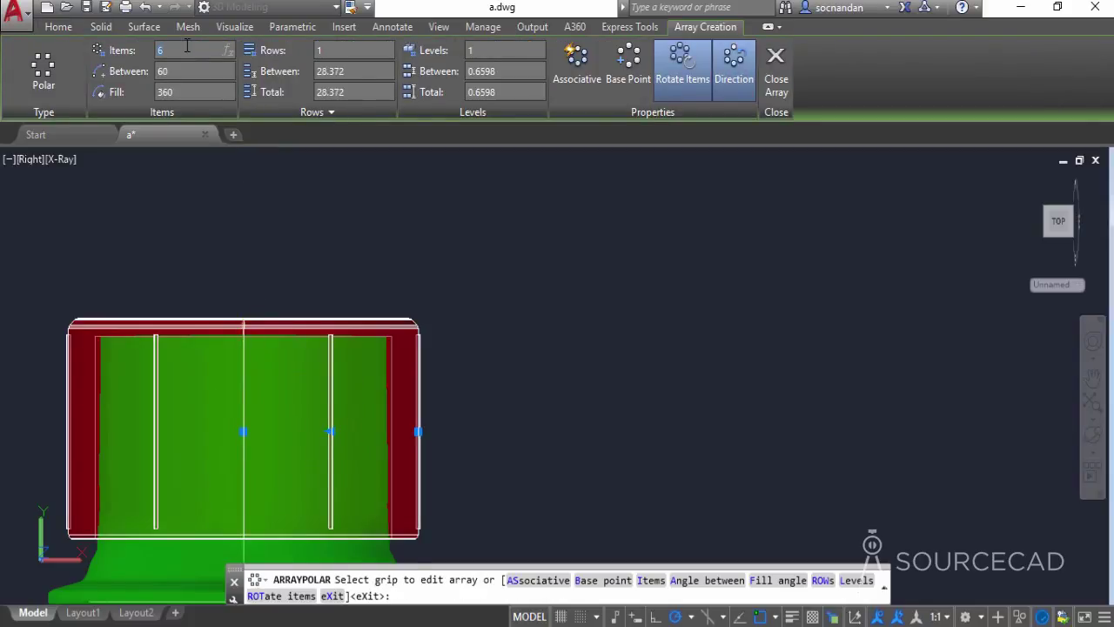
# Step: Raise the array count from 36 up to 140 ribs and close the array
pyautogui.press('Return')
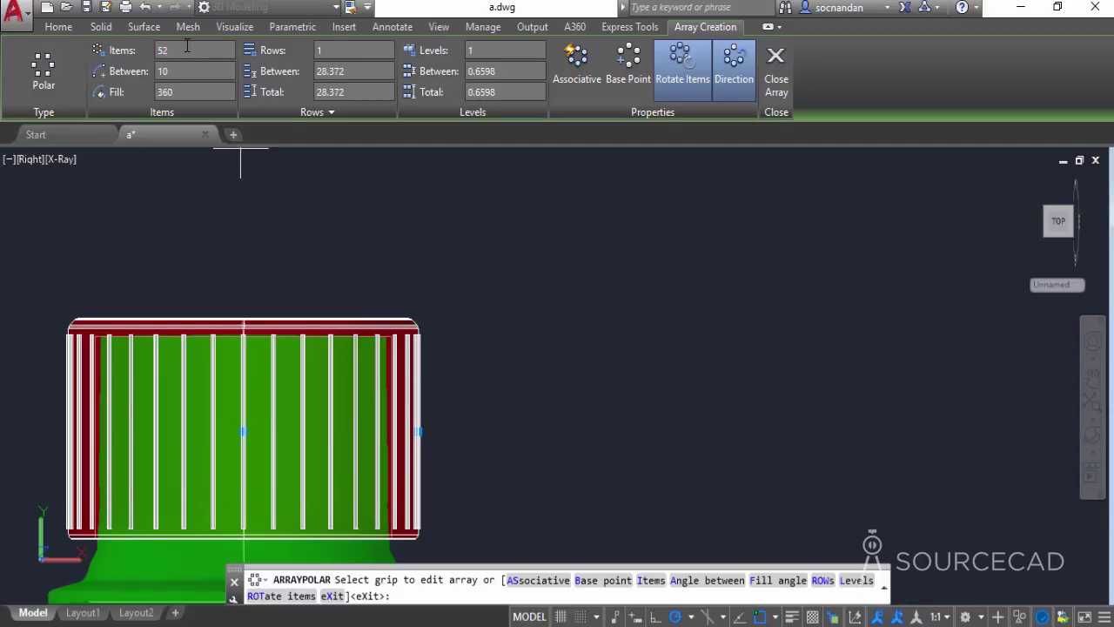
pyautogui.press('Return')
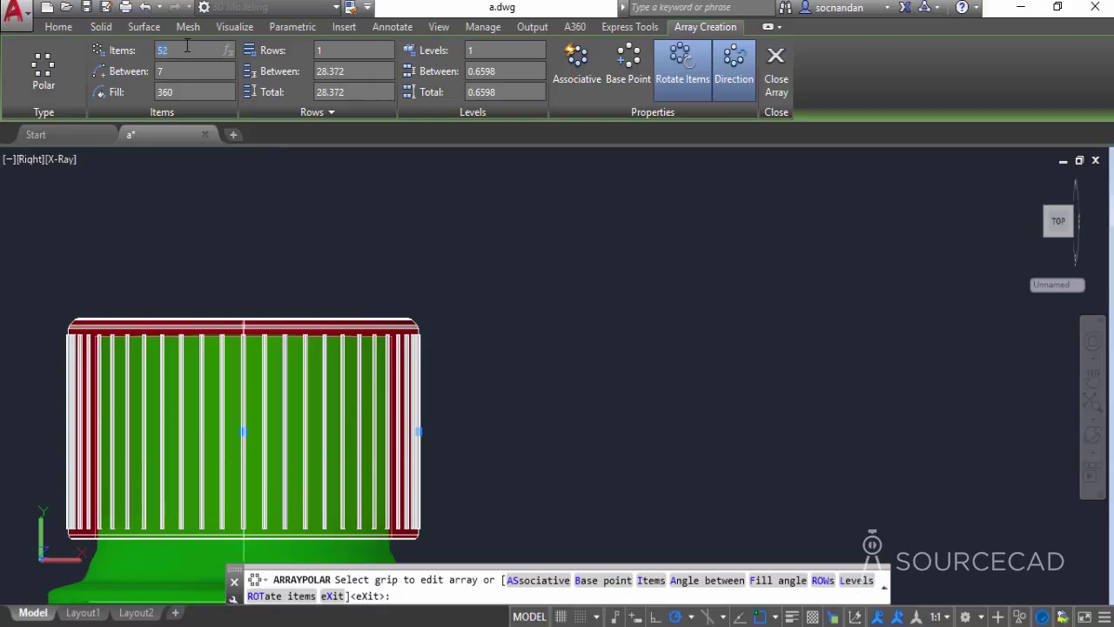
pyautogui.press('Return')
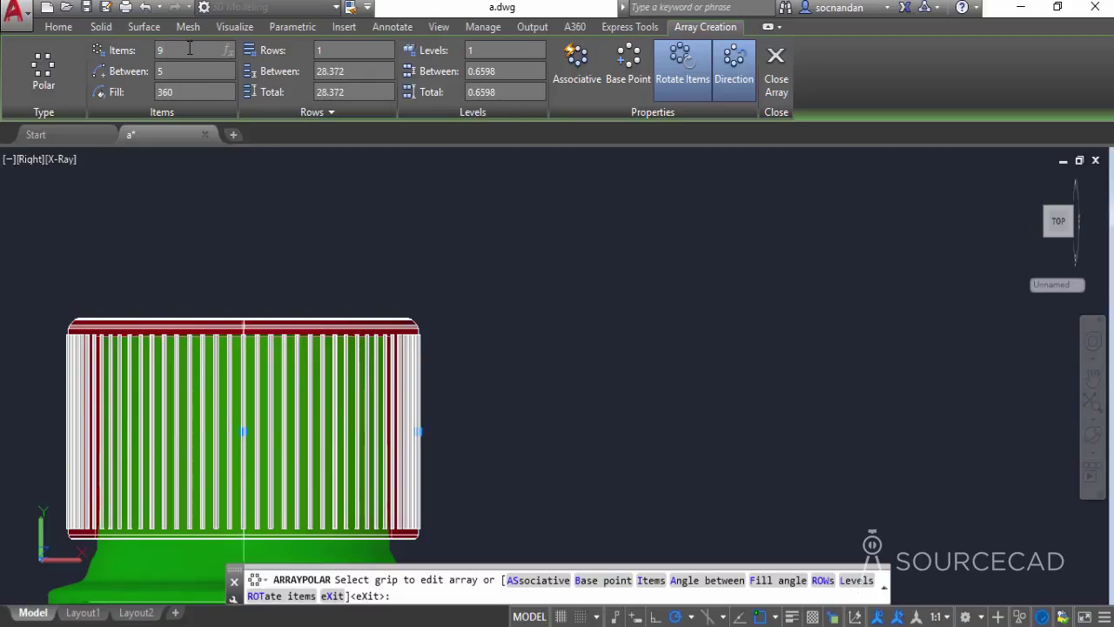
pyautogui.press('Return')
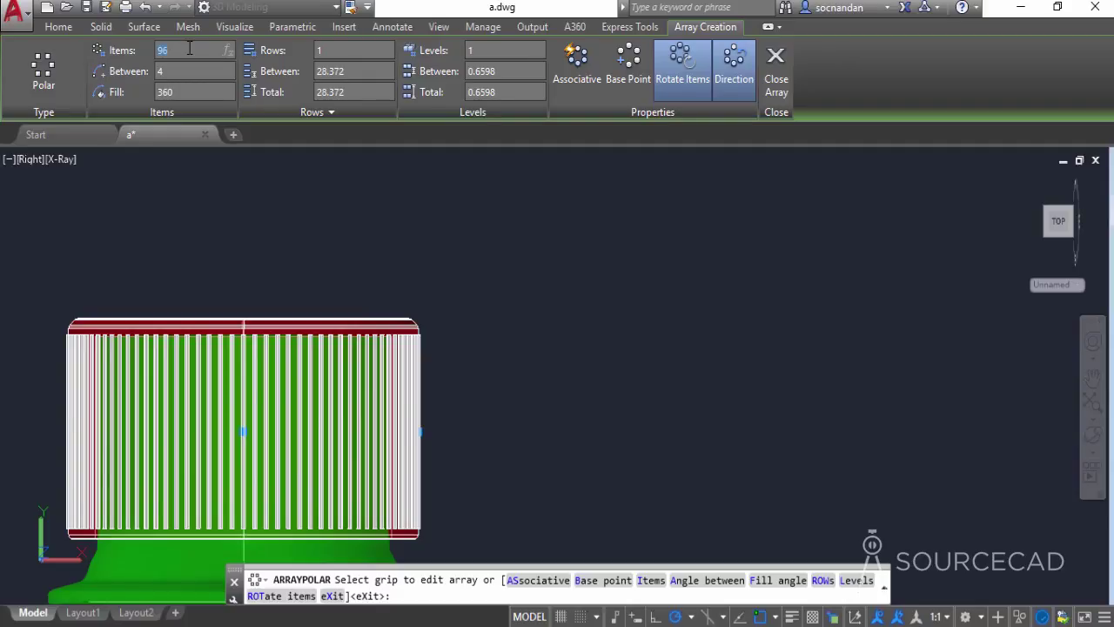
pyautogui.press('Return')
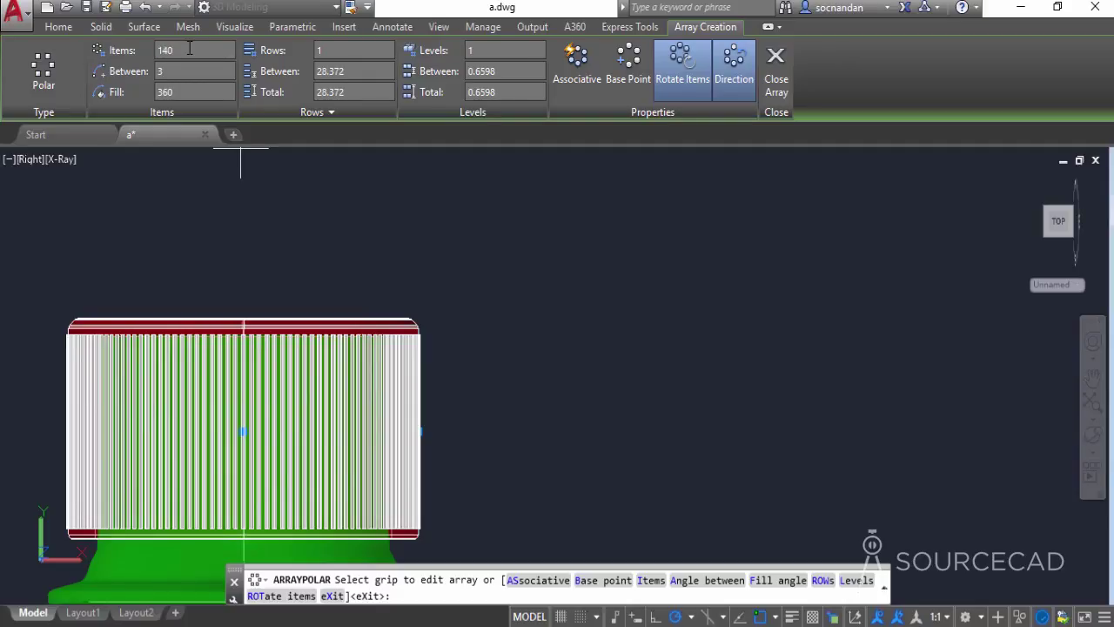
pyautogui.click(777, 67)
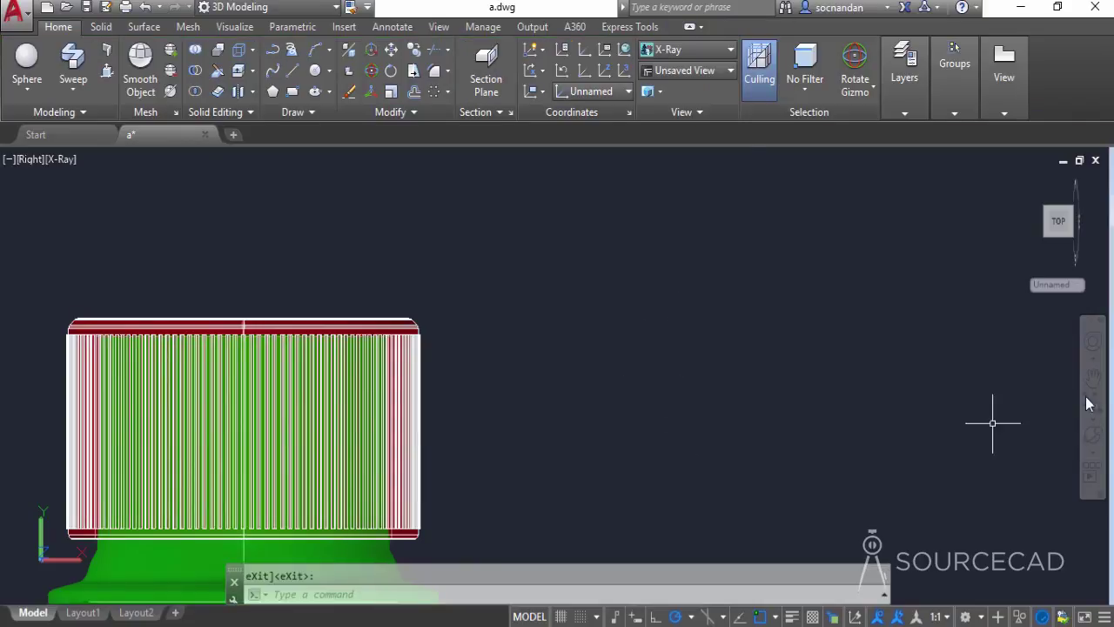
pyautogui.click(1093, 437)
# Step: Orbit to view the cap from above and hide the green bottle body
pyautogui.moveTo(502, 301); pyautogui.dragTo(514, 373)
pyautogui.rightClick(534, 266)
pyautogui.click(550, 277)
pyautogui.scroll(-3, 502, 331)
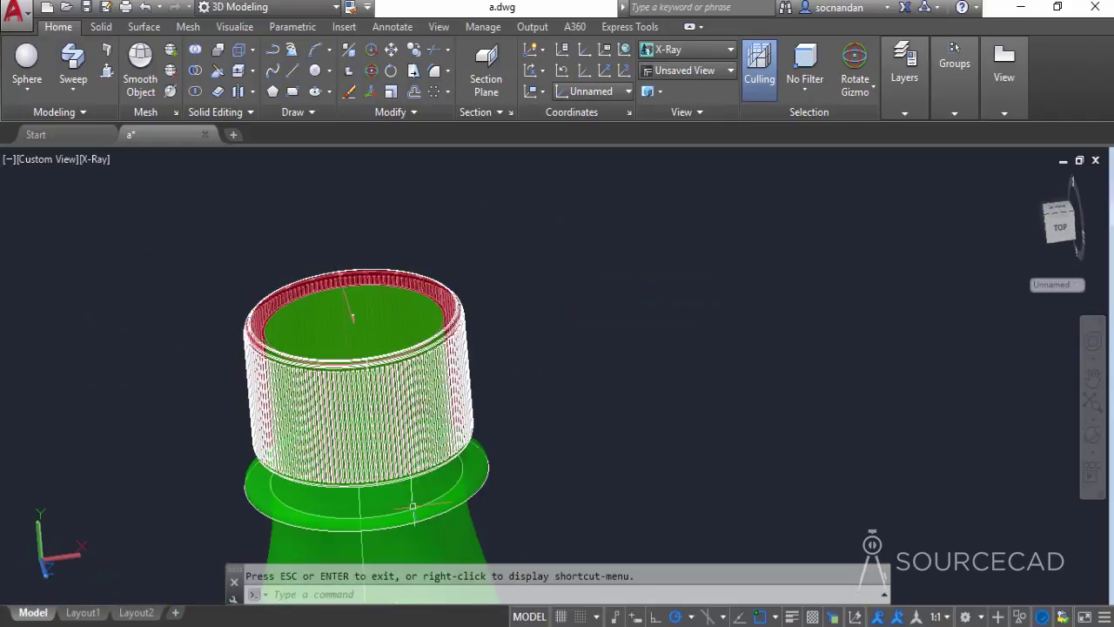
pyautogui.rightClick(544, 301)
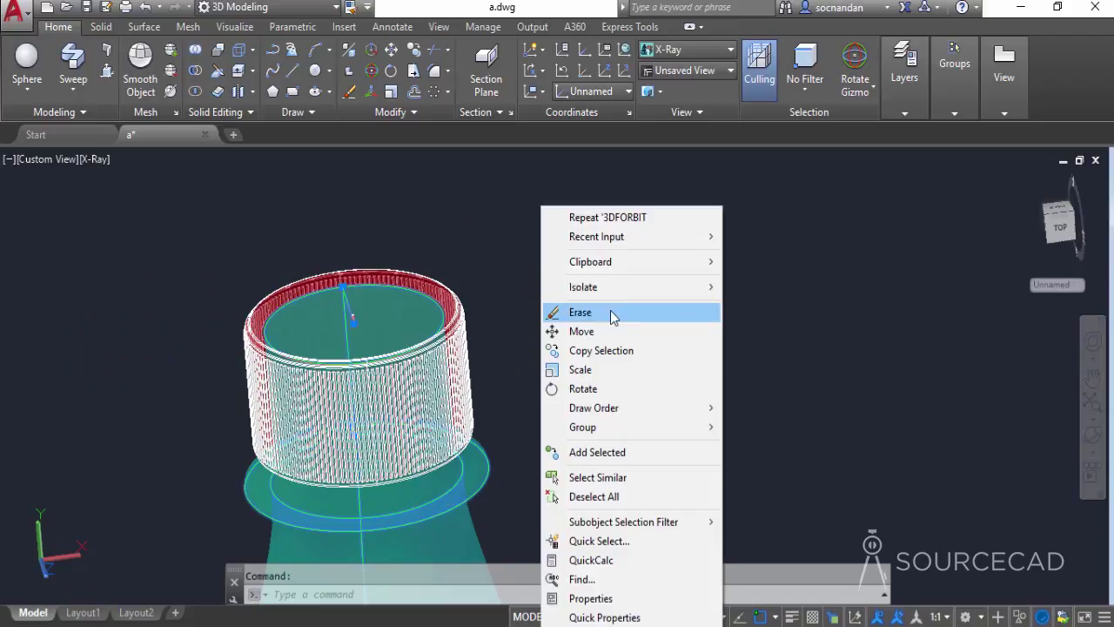
pyautogui.moveTo(630, 296)
pyautogui.click(766, 307)
pyautogui.press('Escape')
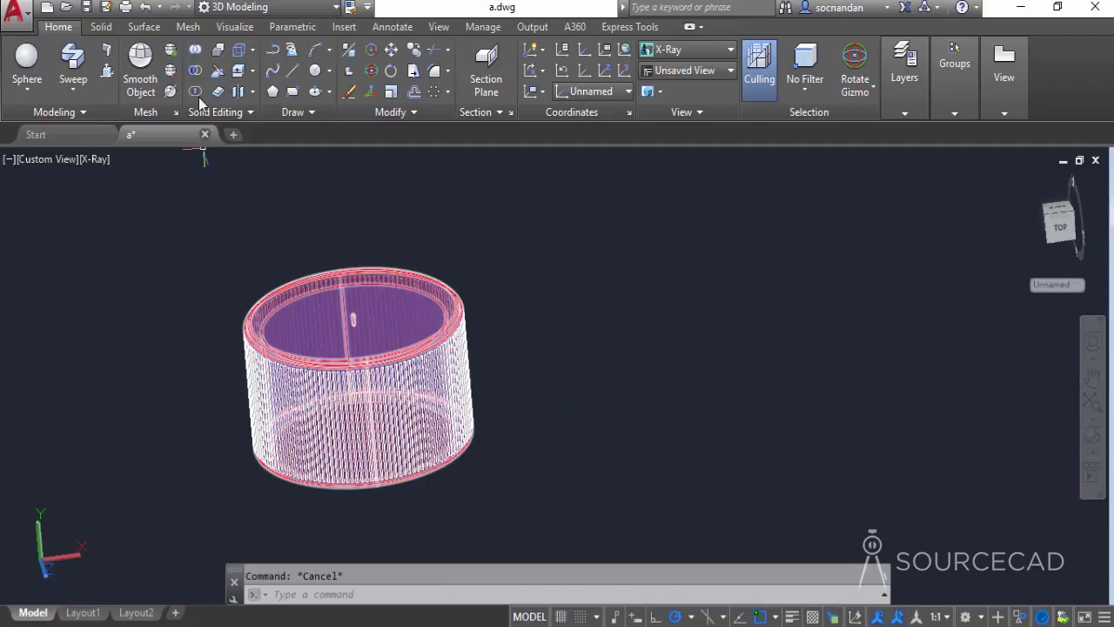
# Step: Union the cap cylinder and all 140 ribs into a single solid
pyautogui.click(198, 55)
pyautogui.click(583, 514)
pyautogui.click(142, 249)
pyautogui.press('Return')
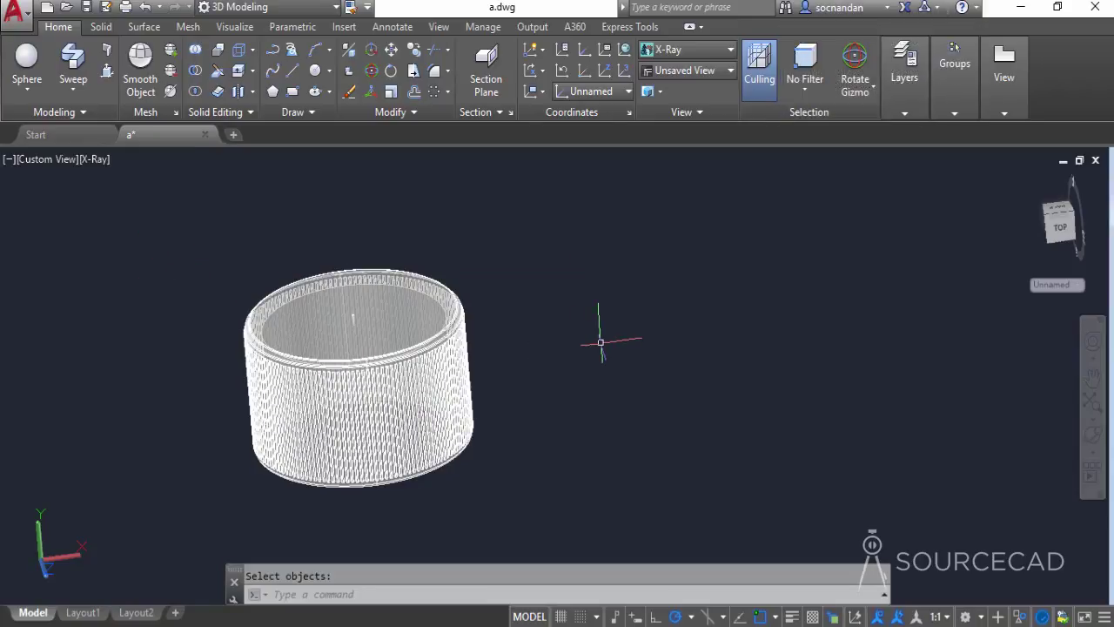
pyautogui.scroll(-5, 600, 342)
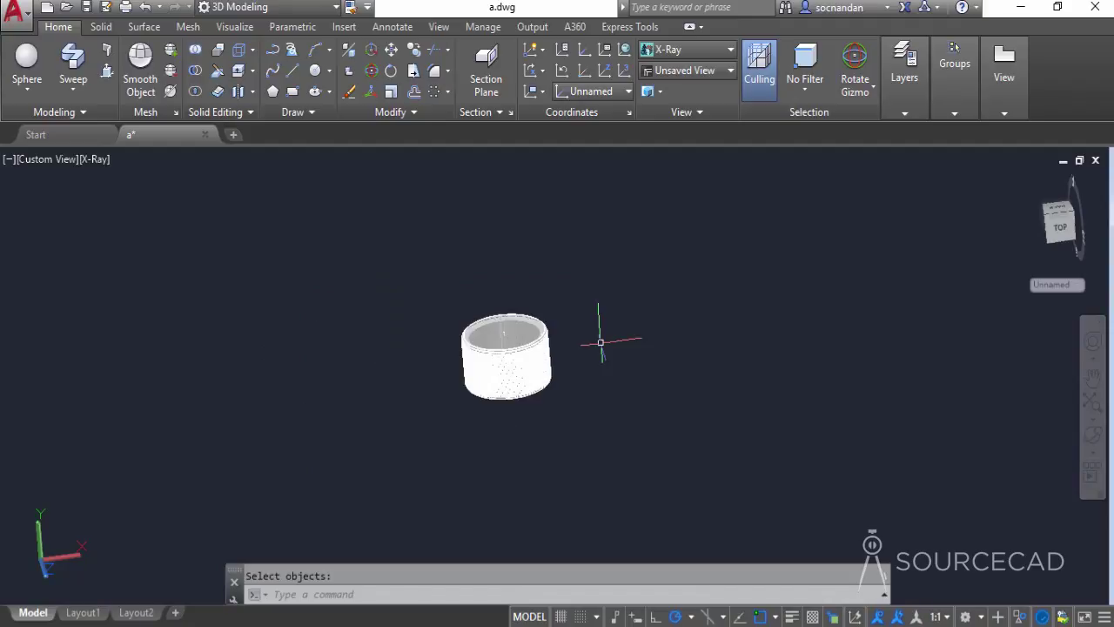
# Step: Move the merged ribbed cap onto Layer1 so it displays red
pyautogui.click(575, 353)
pyautogui.click(520, 317)
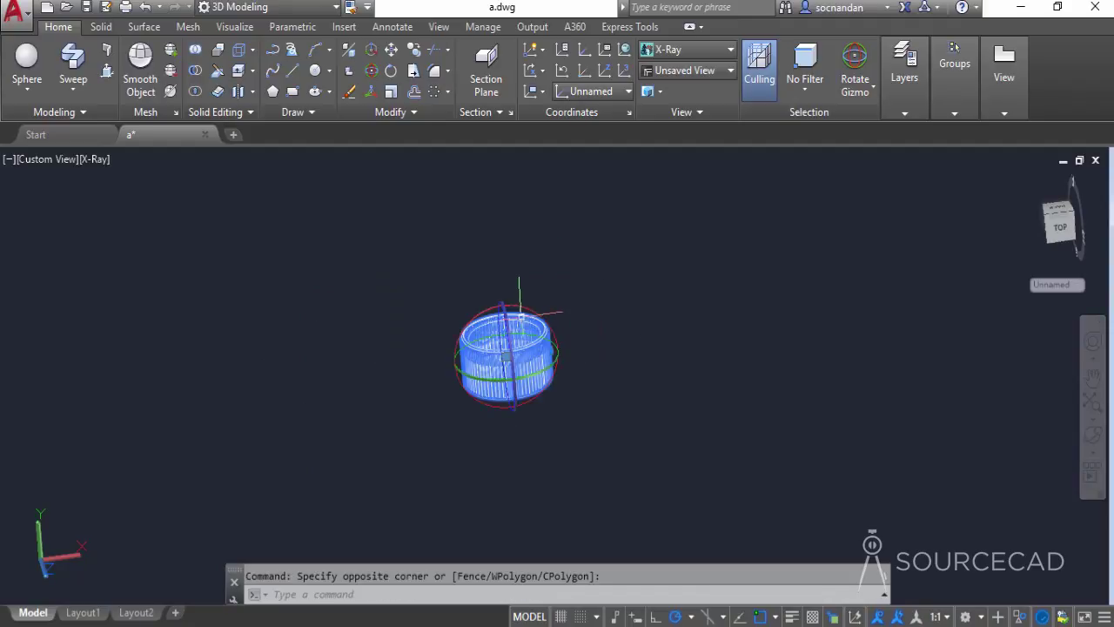
pyautogui.moveTo(904, 74)
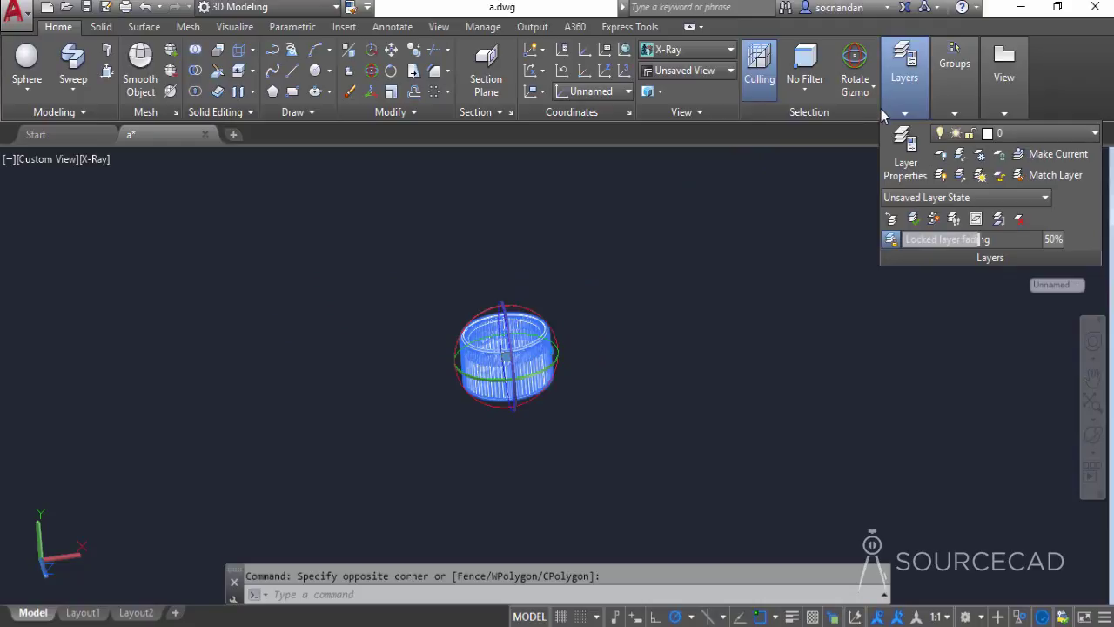
pyautogui.click(1030, 133)
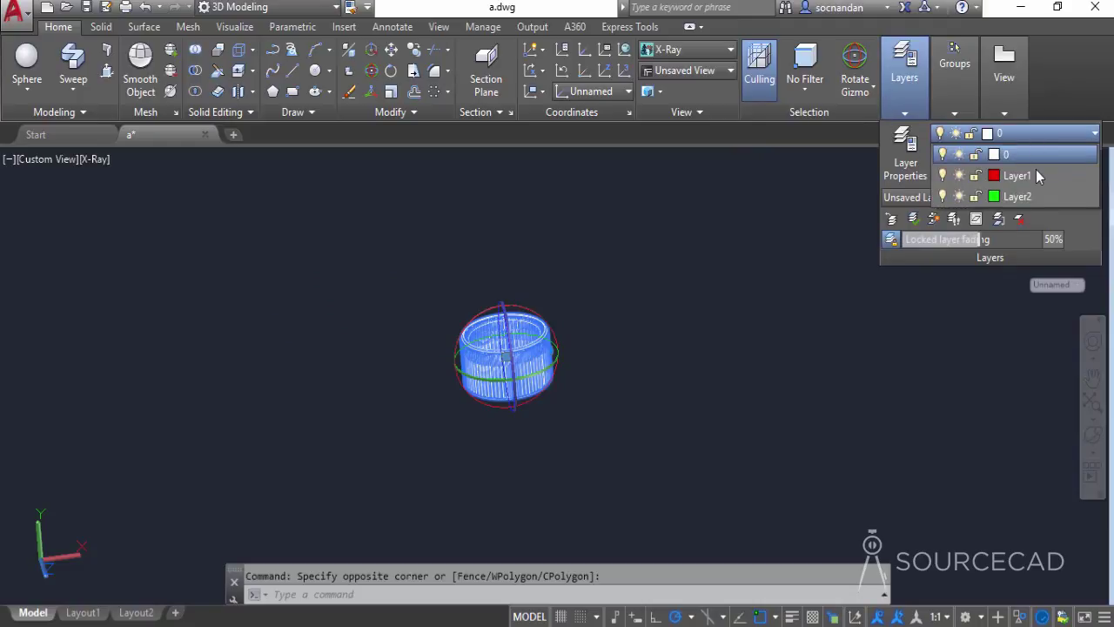
pyautogui.click(1017, 175)
pyautogui.press('Escape')
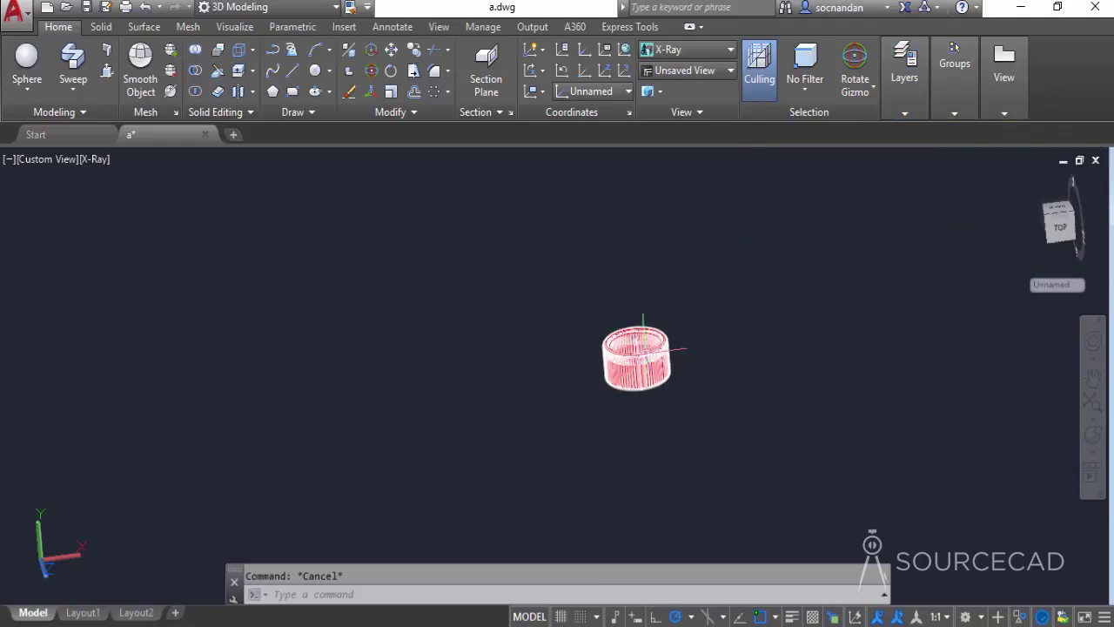
pyautogui.click(1020, 617)
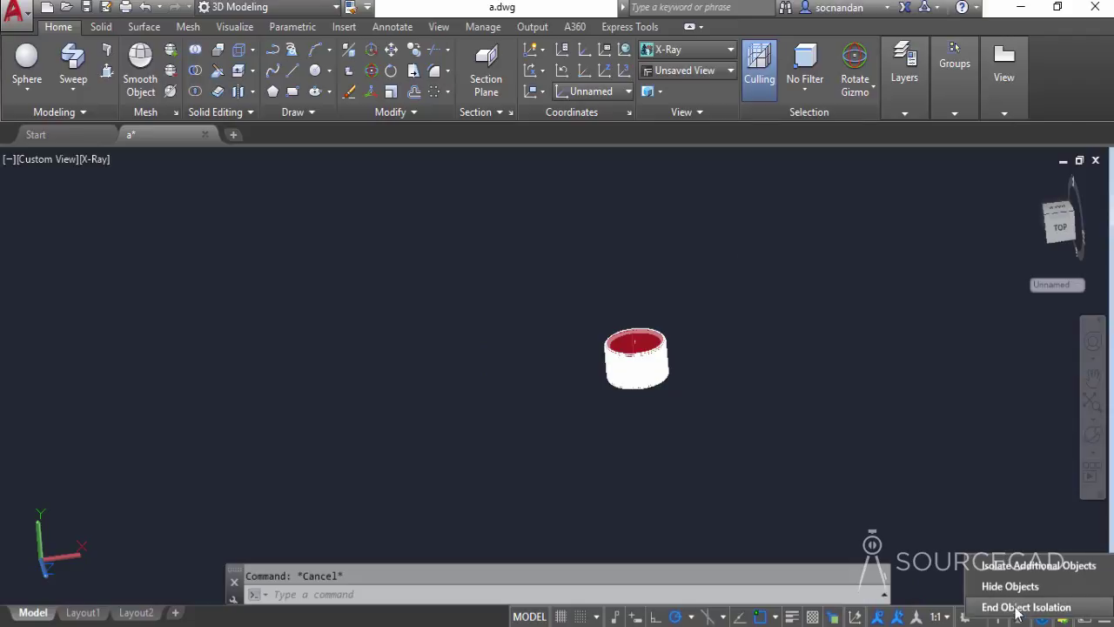
# Step: Pan and zoom to the bottle, switch to the Shaded visual style, and orbit around it
pyautogui.moveTo(557, 329); pyautogui.dragTo(286, 242, button='middle')
pyautogui.scroll(10, 525, 255)
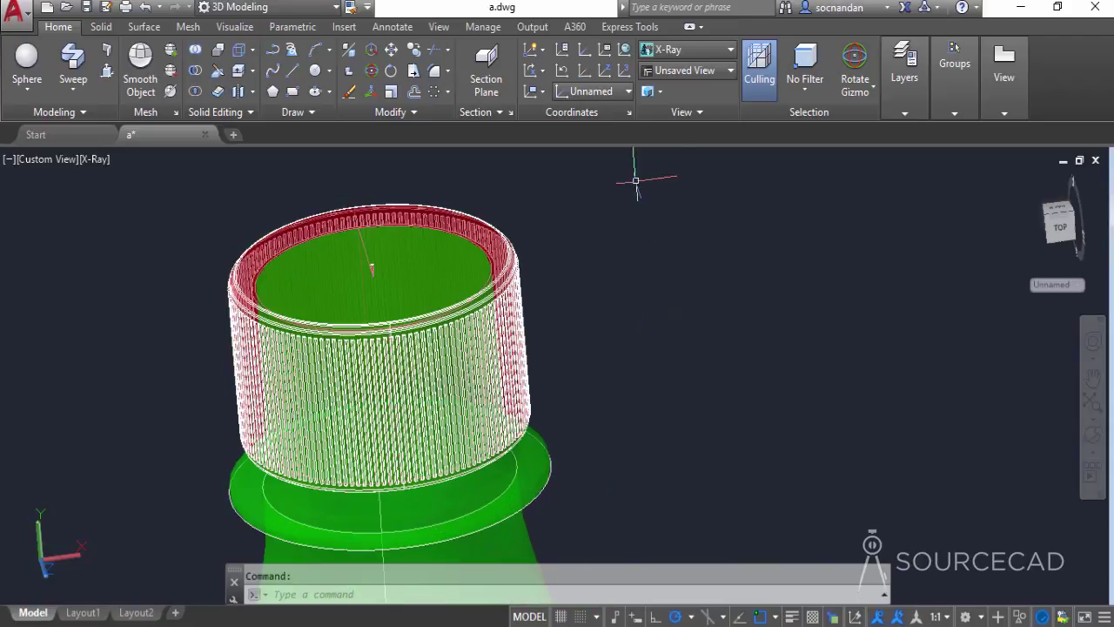
pyautogui.click(688, 53)
pyautogui.click(672, 148)
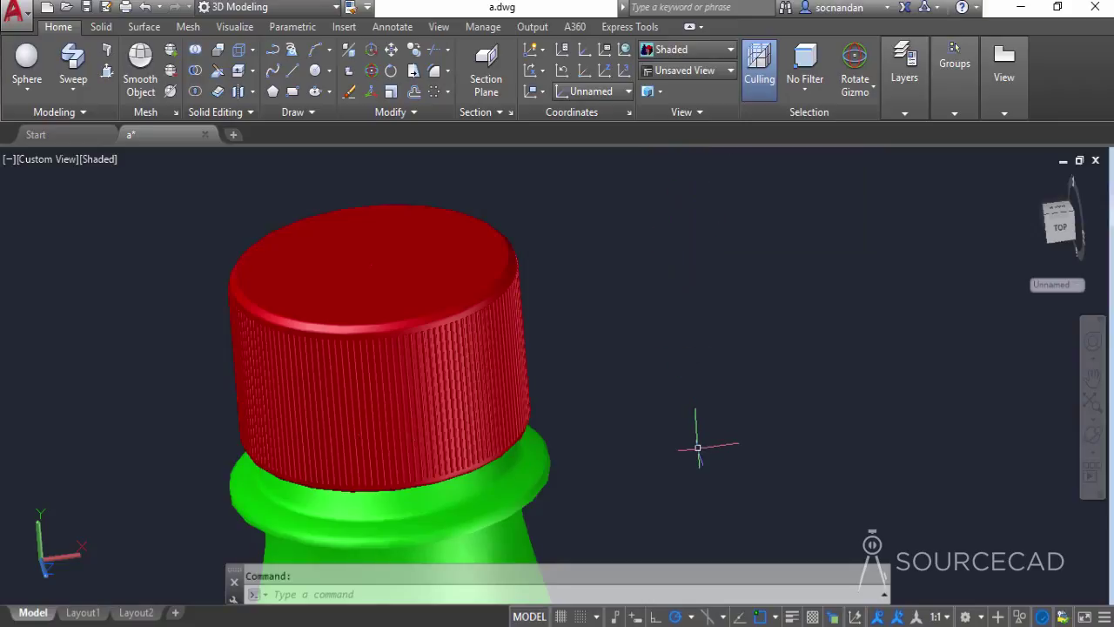
pyautogui.click(1091, 438)
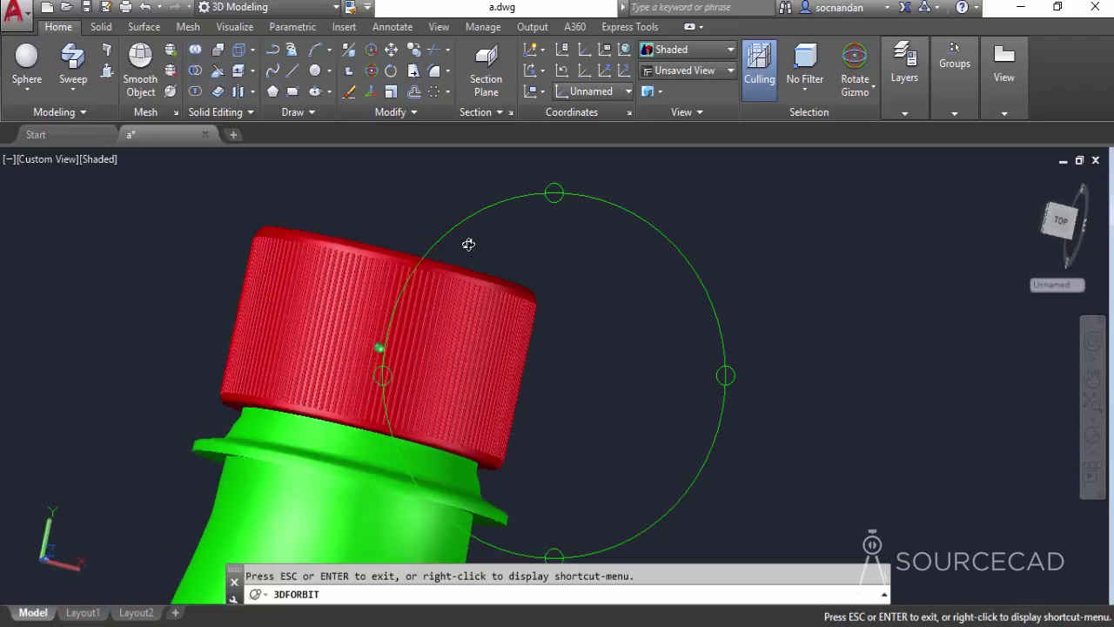